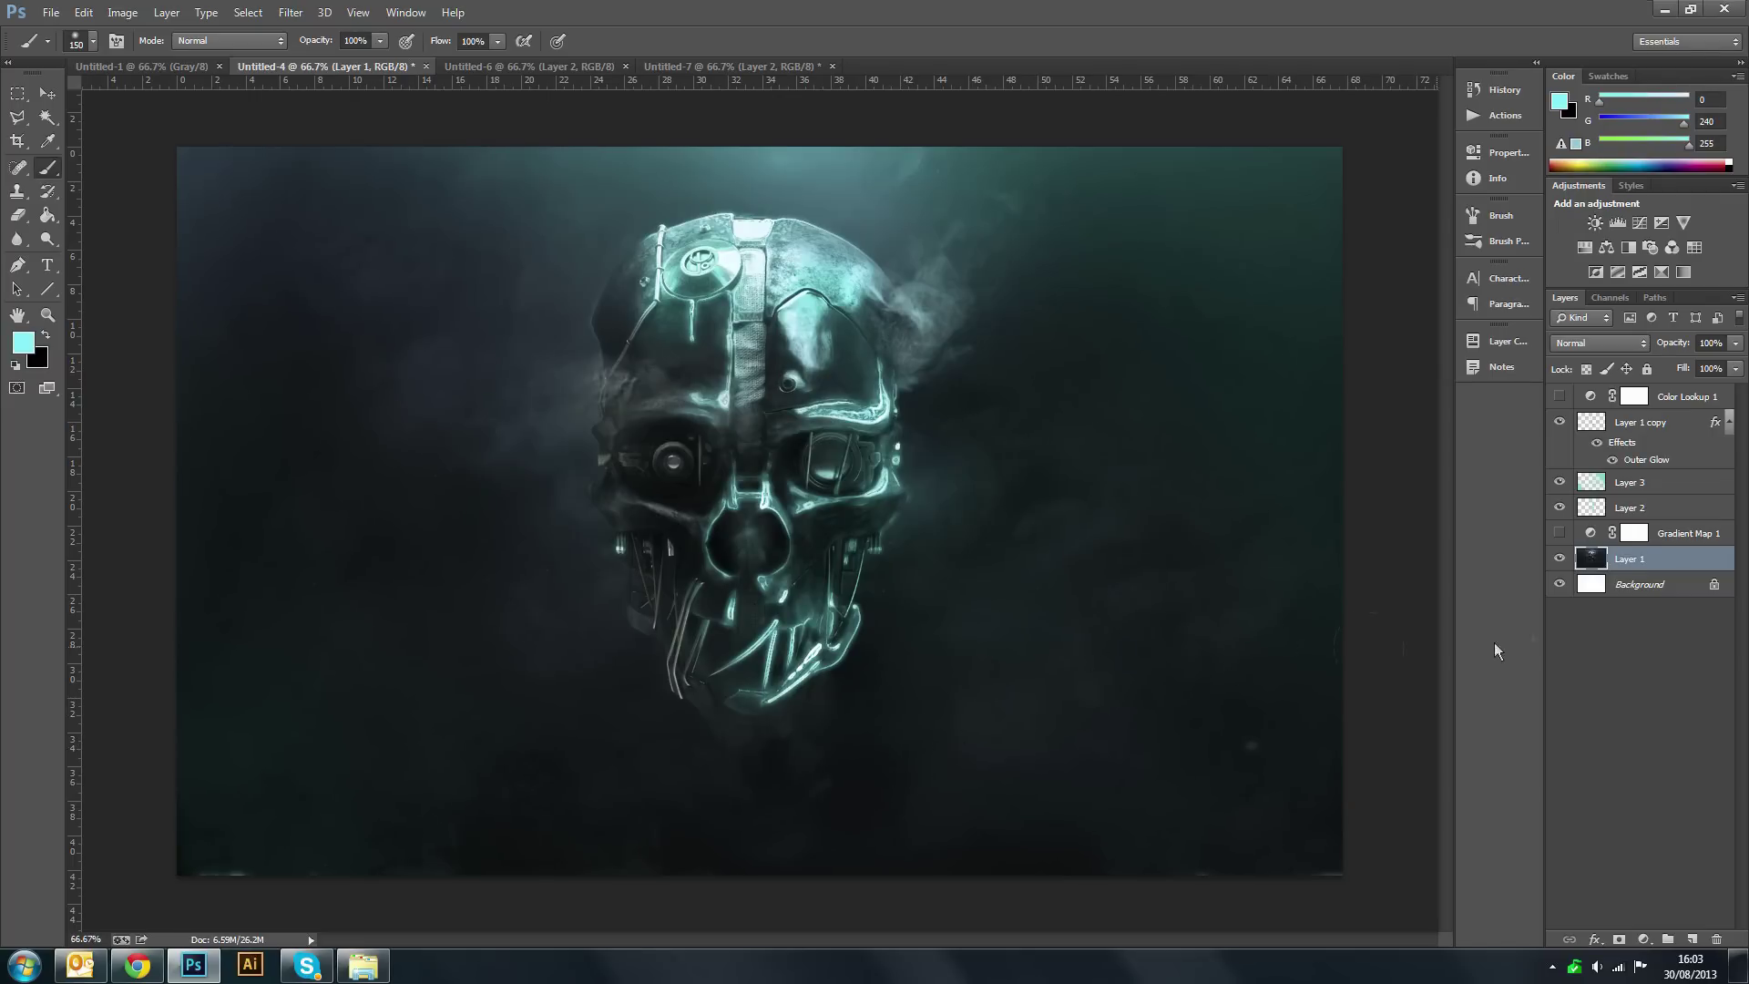
- Hide and delete the glow, paint and copy layers and Color Lookup 1, leaving Layer 1 over Background
drag(1559, 507, 1563, 432)
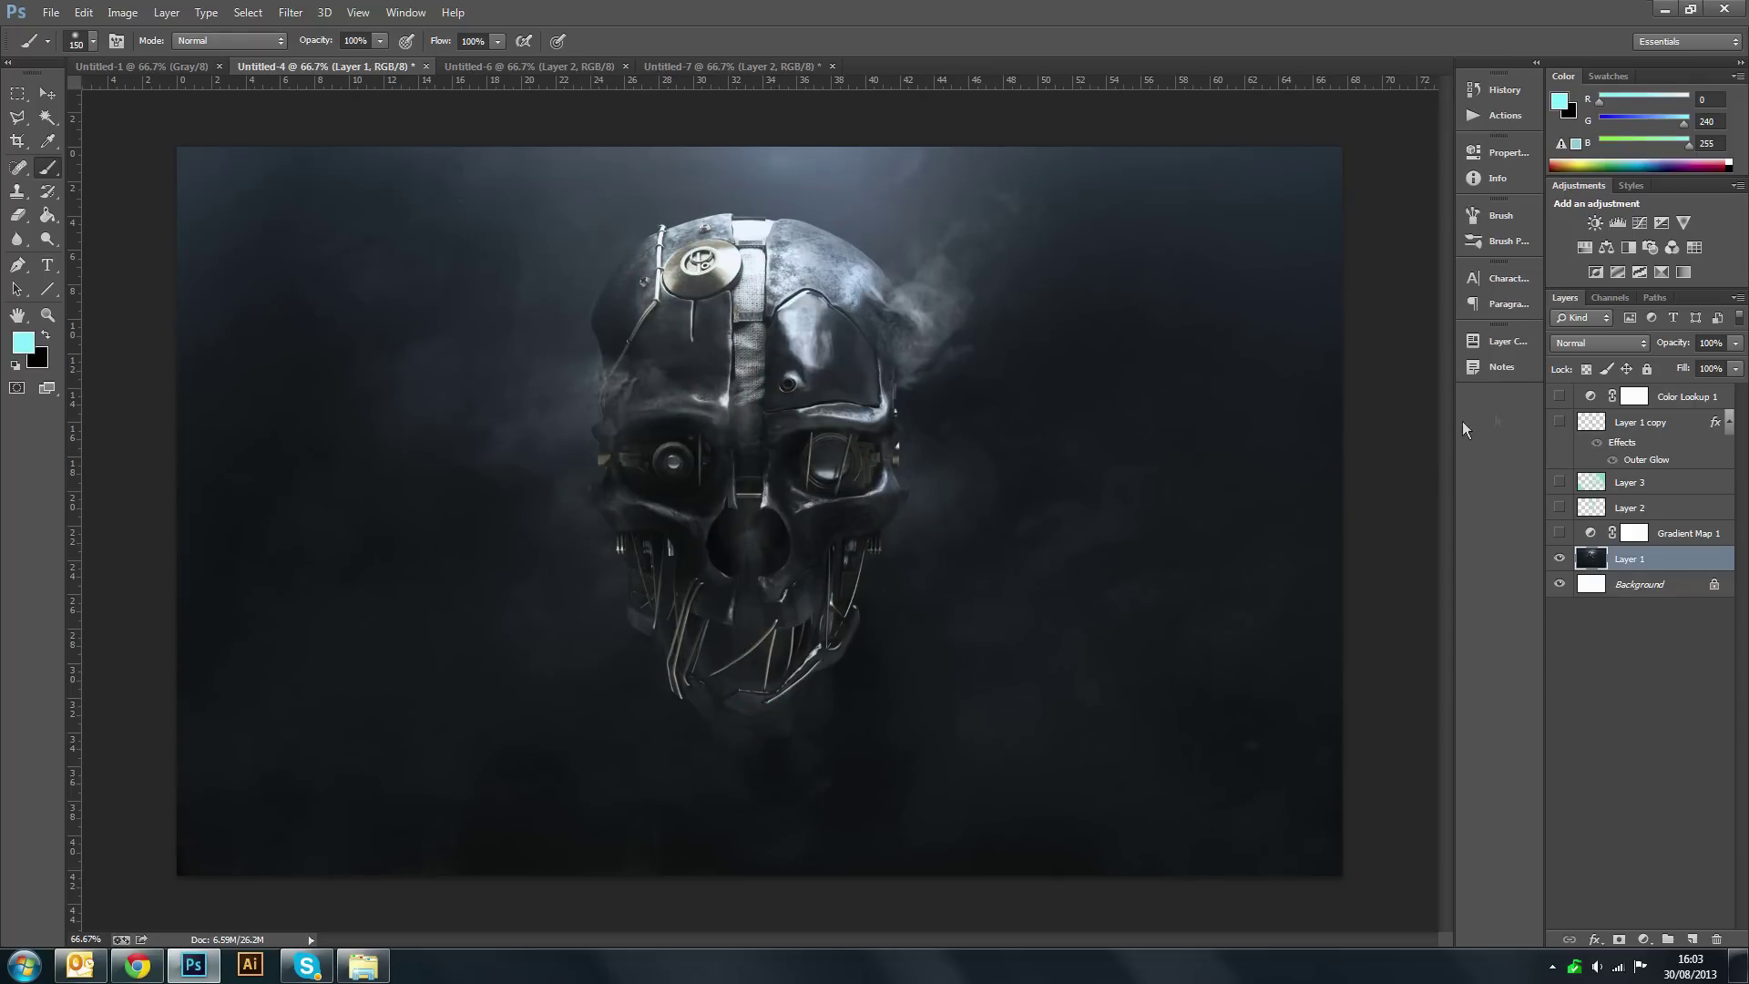
click(1649, 432)
key(Delete)
key(Delete)
key(Delete)
key(Delete)
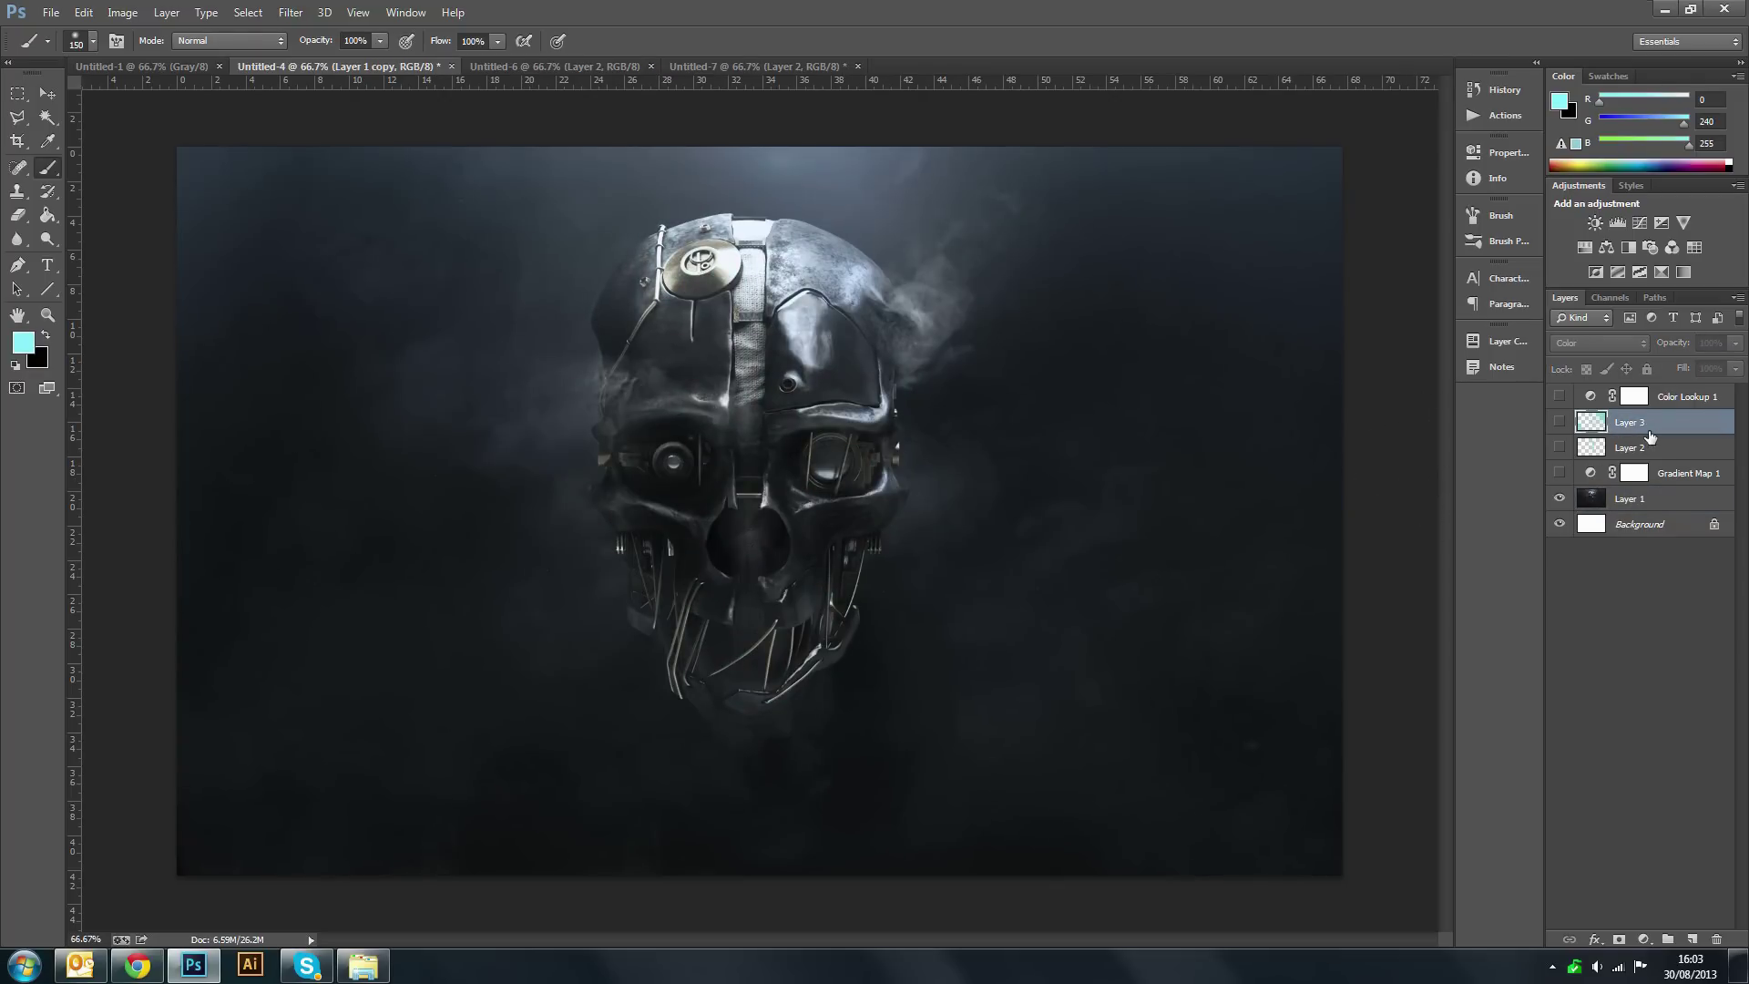
click(1678, 406)
key(Delete)
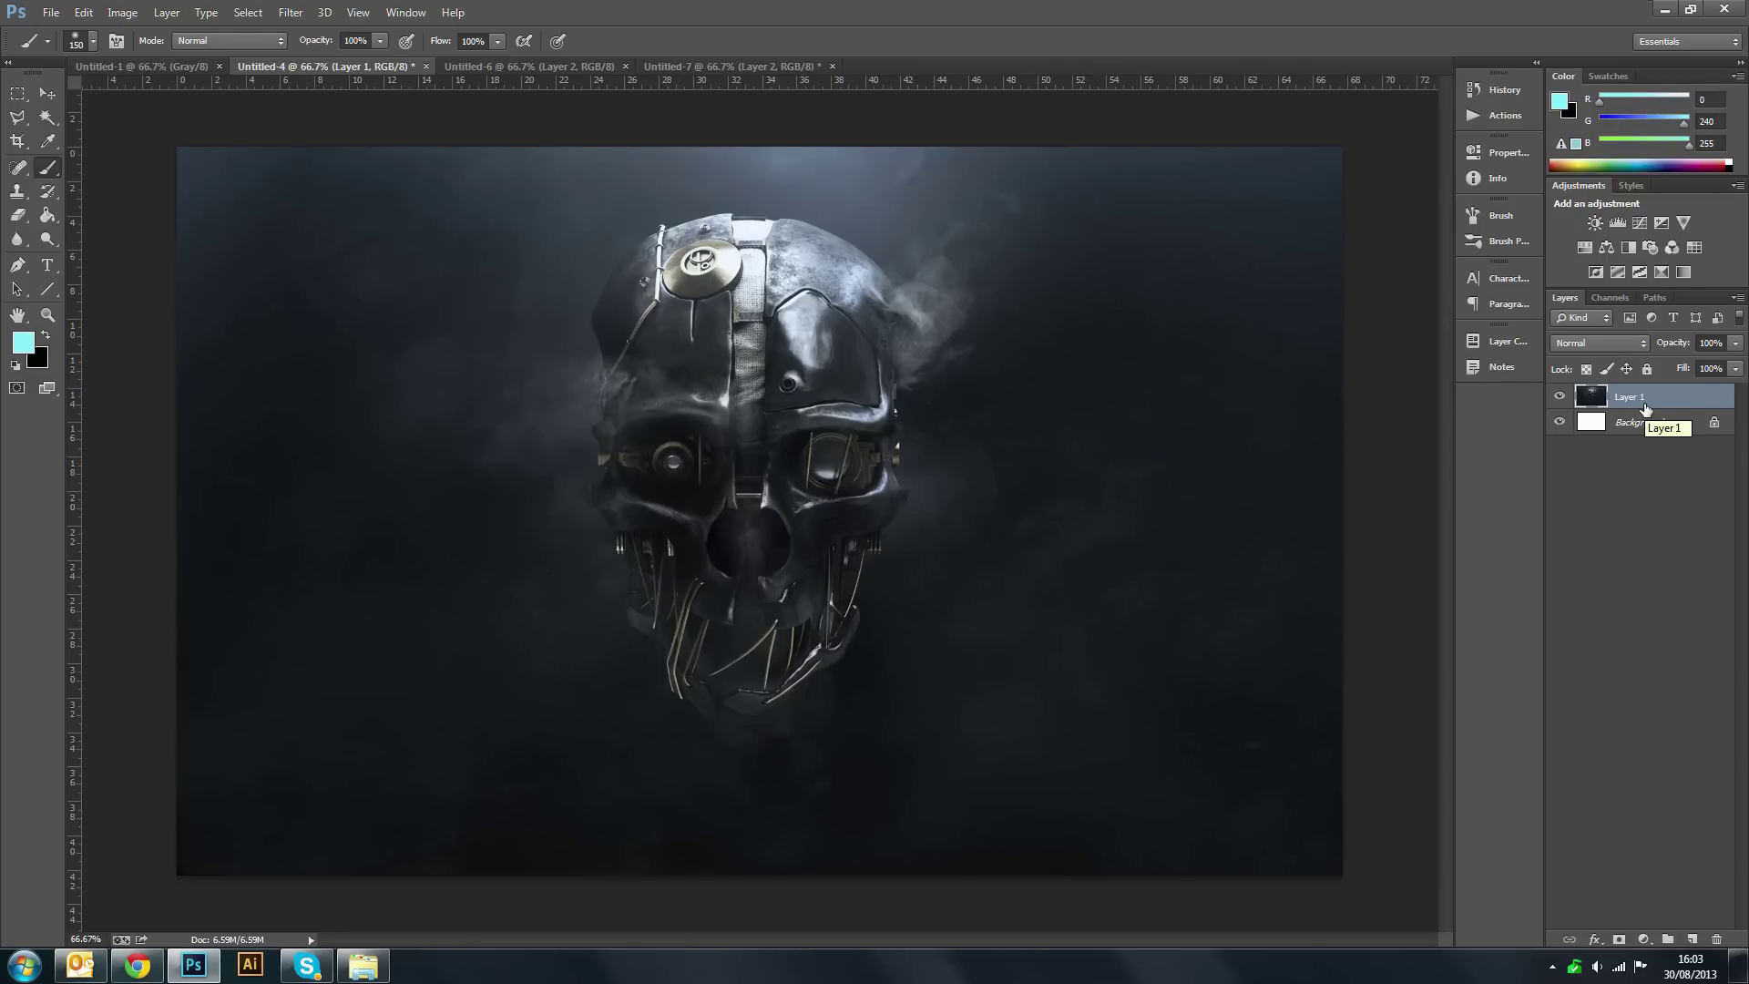
- Duplicate Layer 1 through its context menu to create Layer 1 copy
right_click(1643, 402)
click(1454, 260)
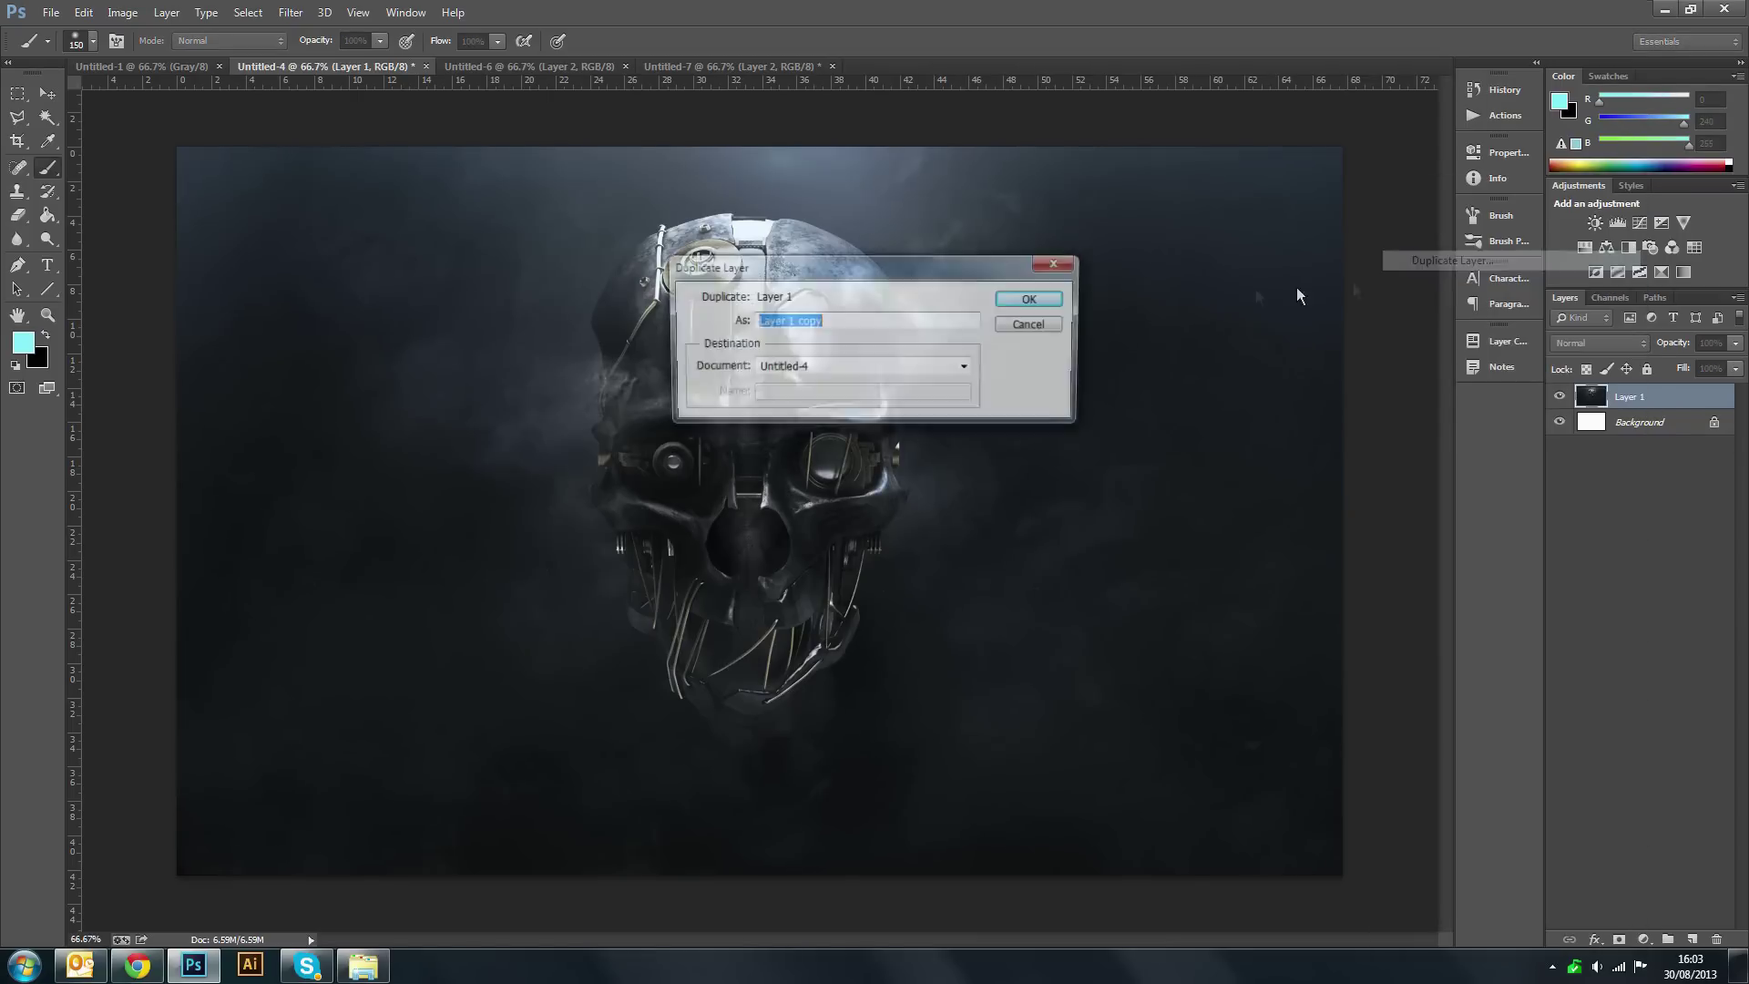
click(1039, 294)
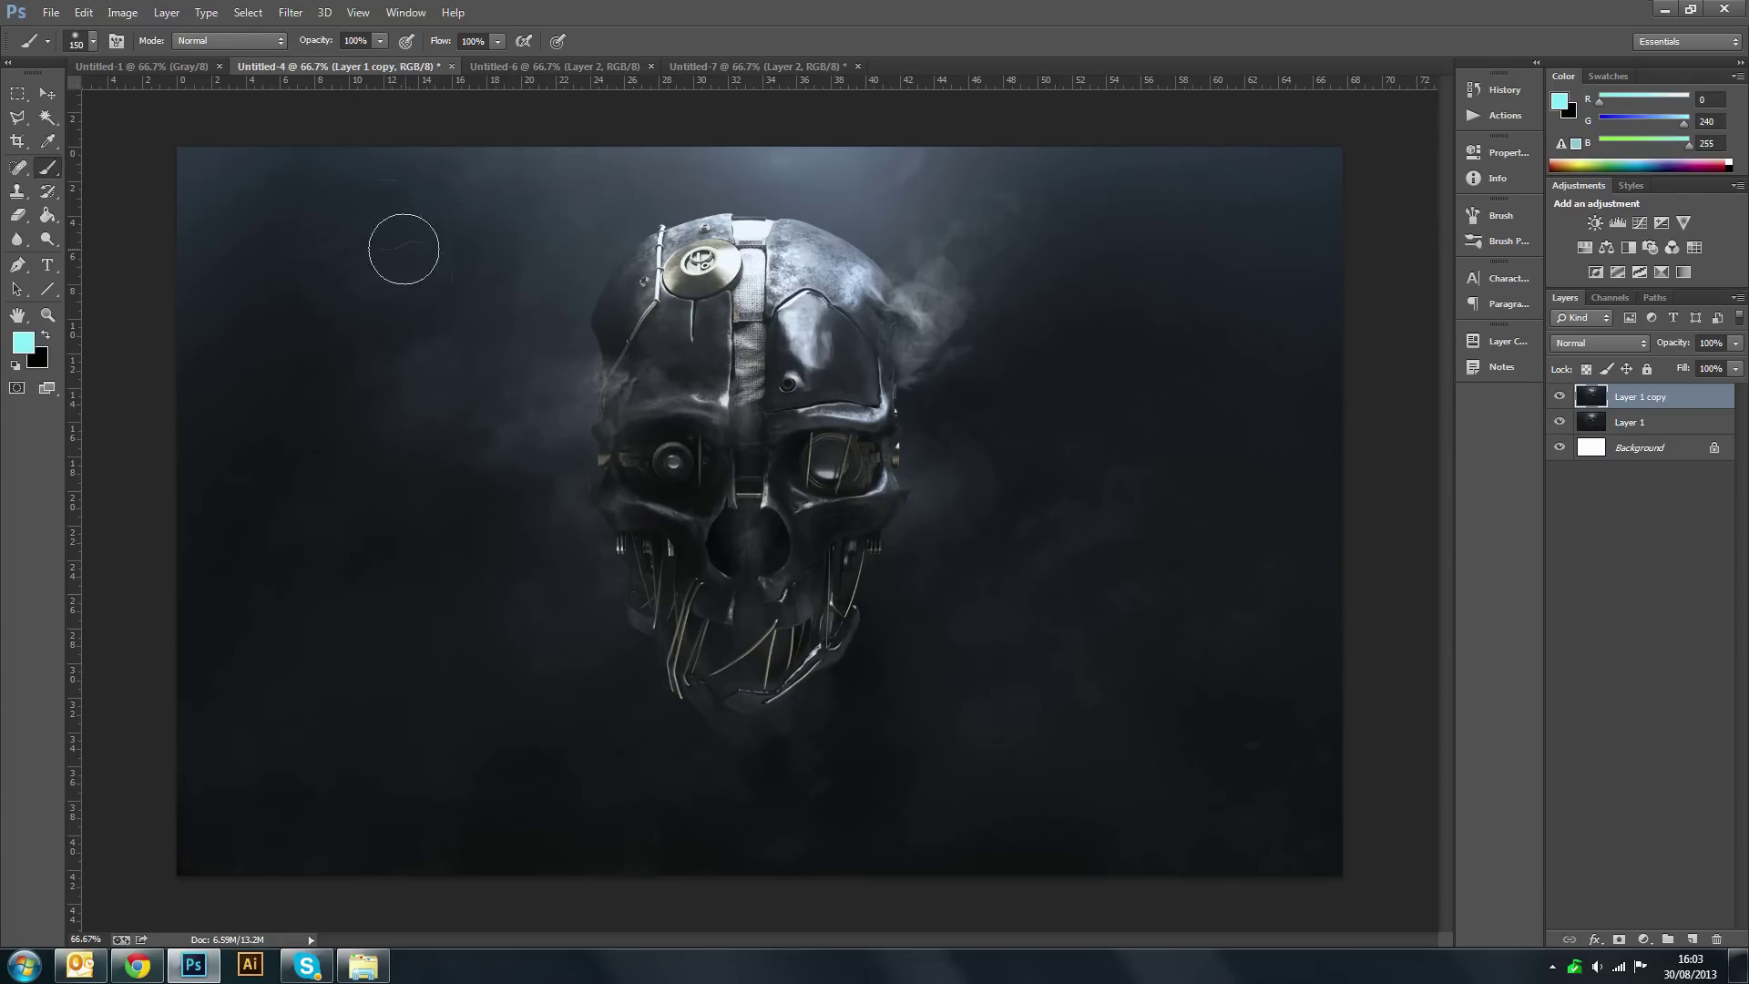
- Apply Glowing Edges from the Filter Gallery with Edge Width 2, Edge Brightness 8 and adjusted Smoothness
click(301, 14)
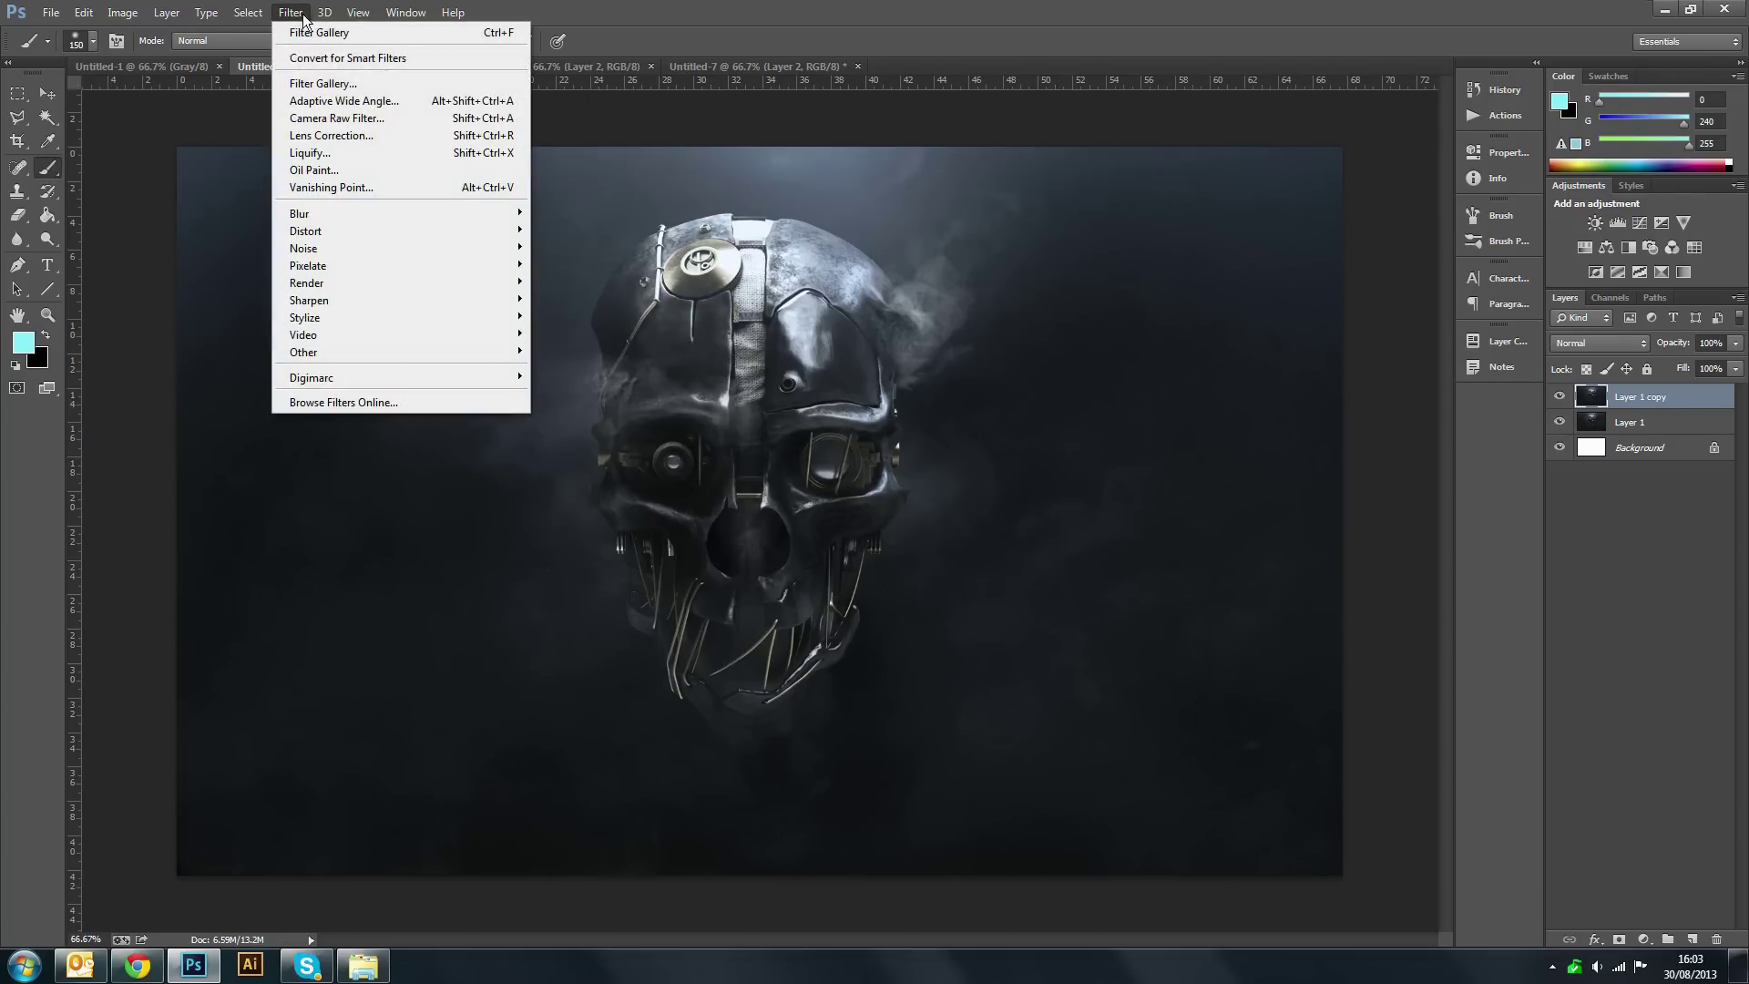
click(319, 91)
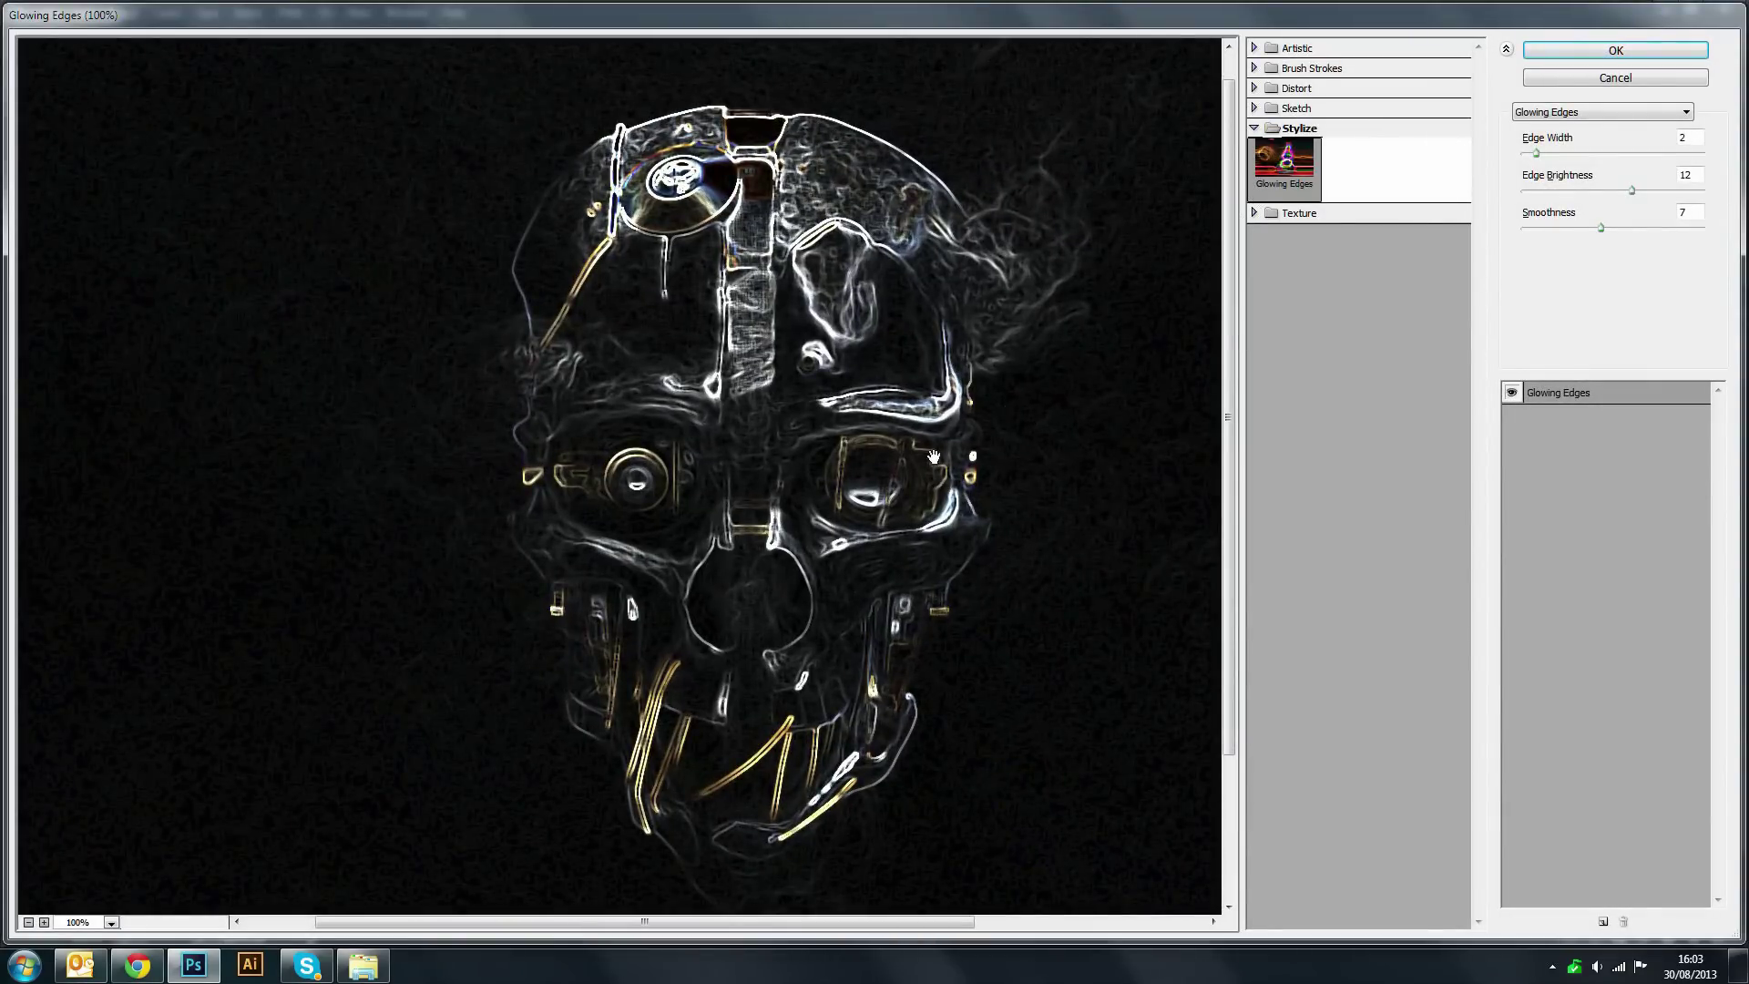
drag(931, 457, 822, 432)
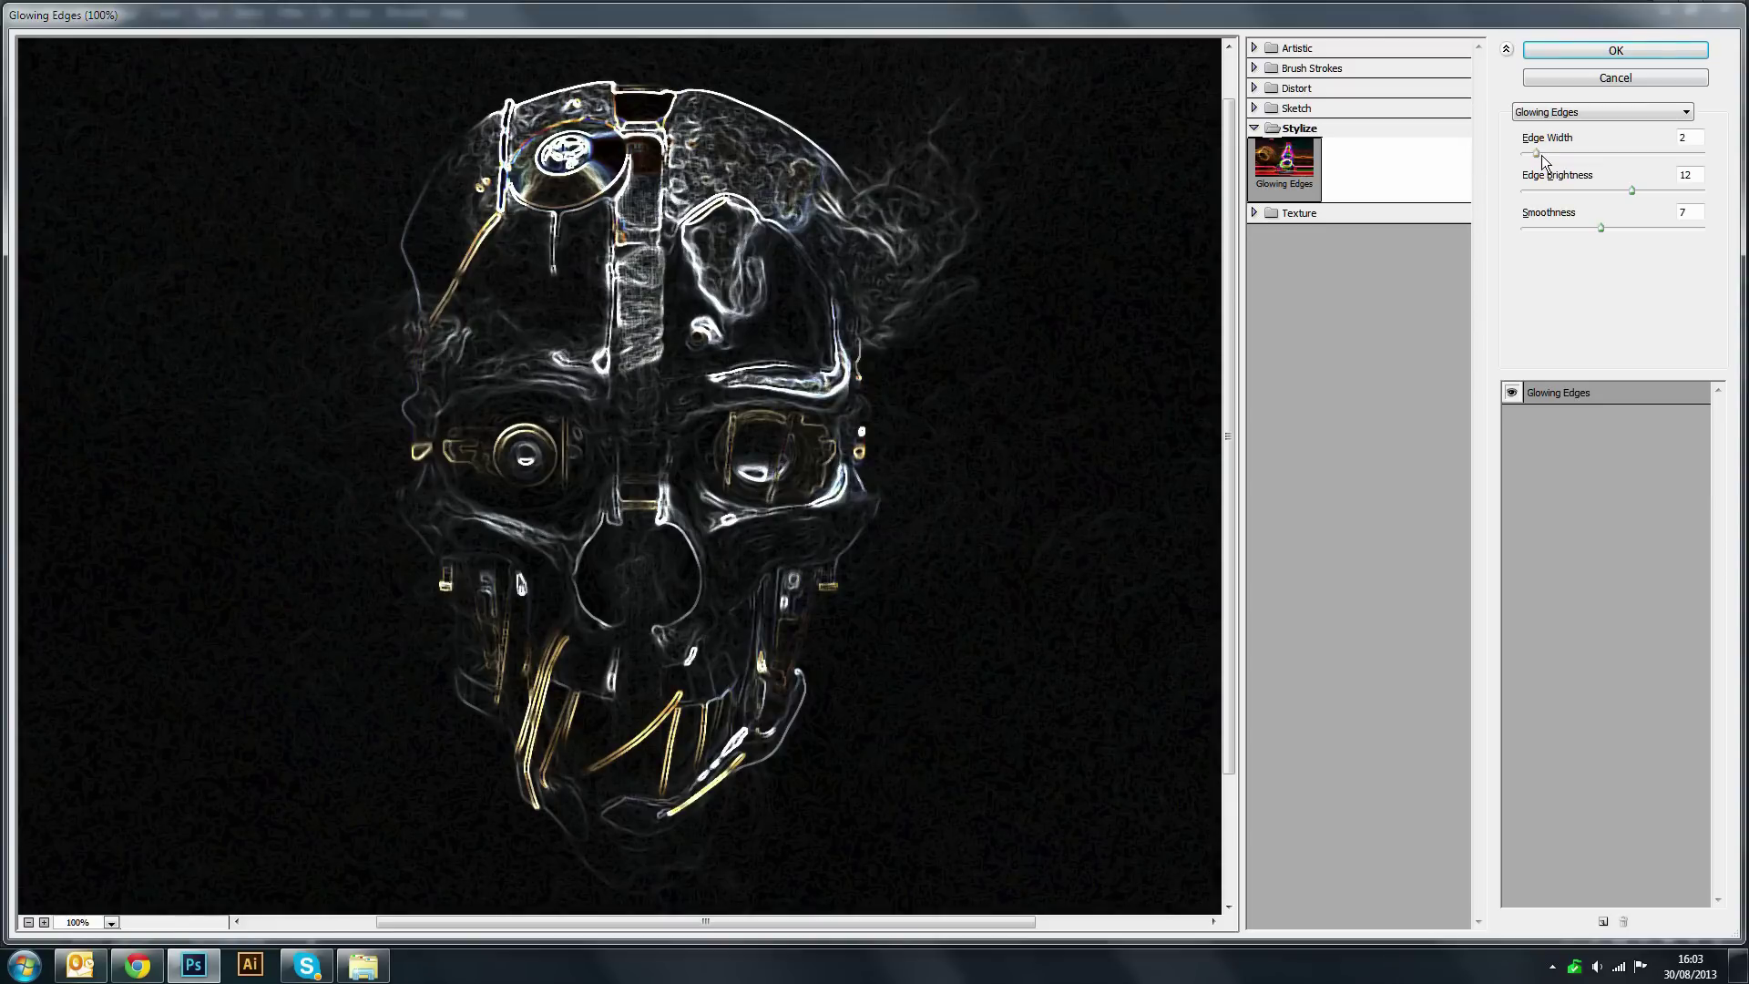
drag(1542, 155, 1532, 159)
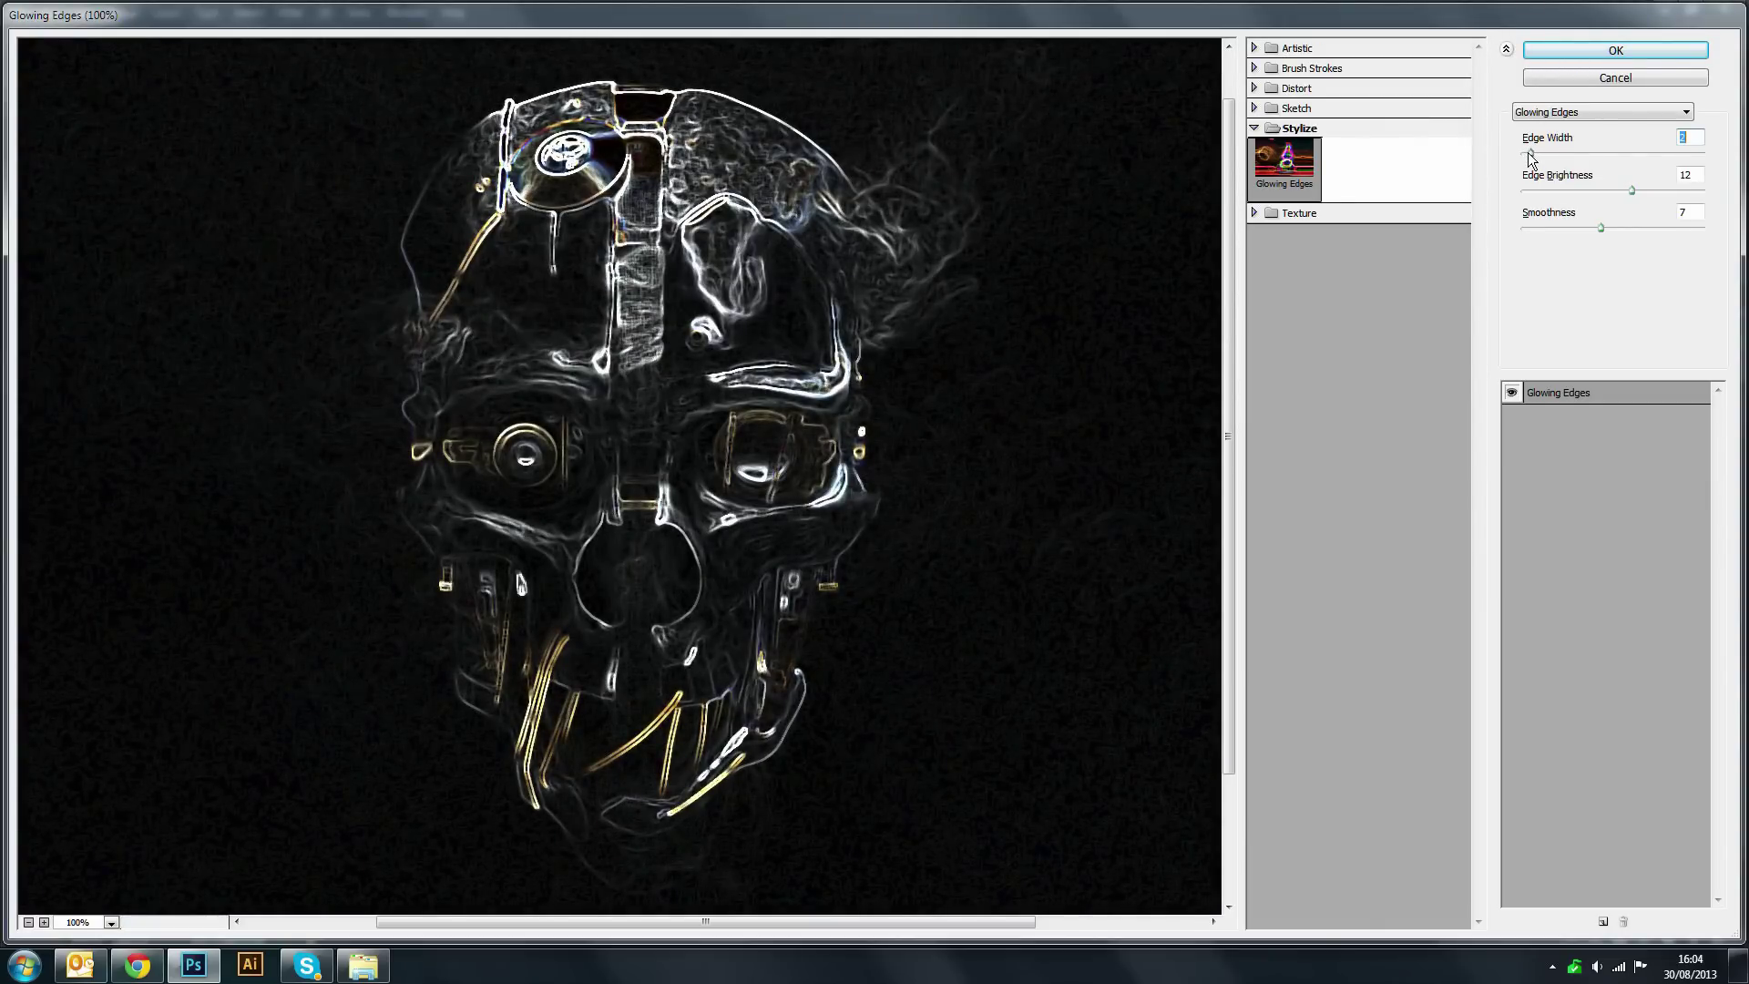
drag(1630, 192, 1709, 193)
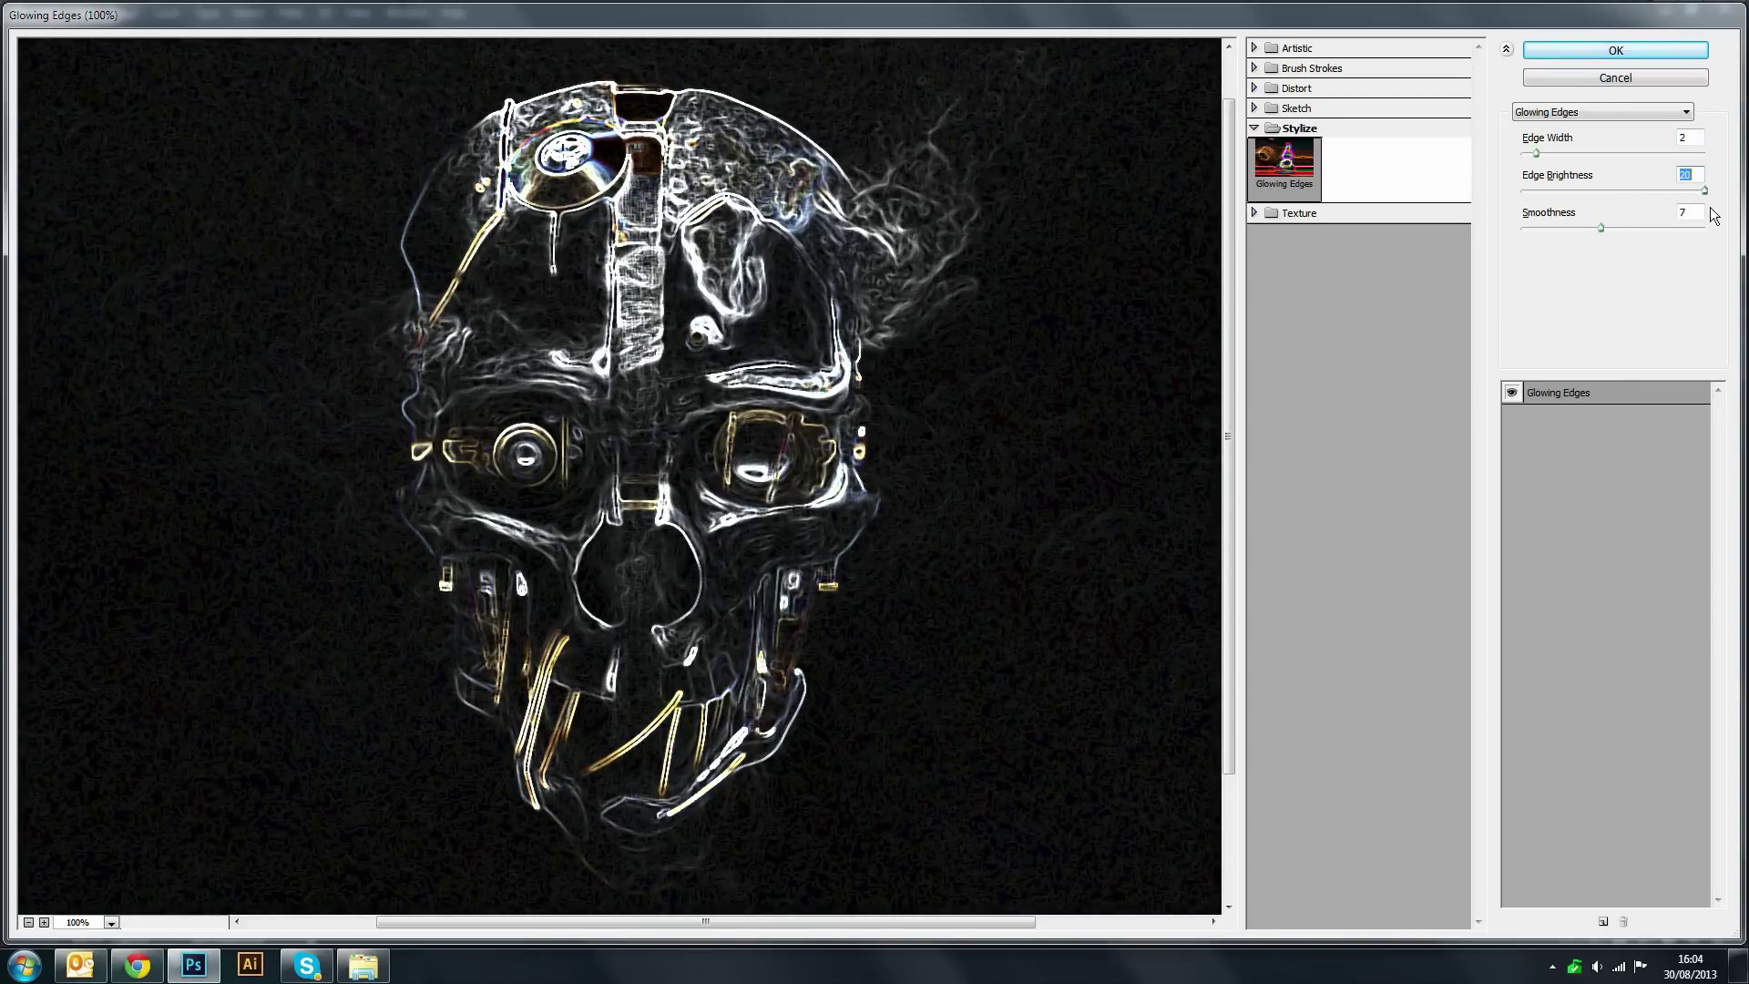
click(1598, 191)
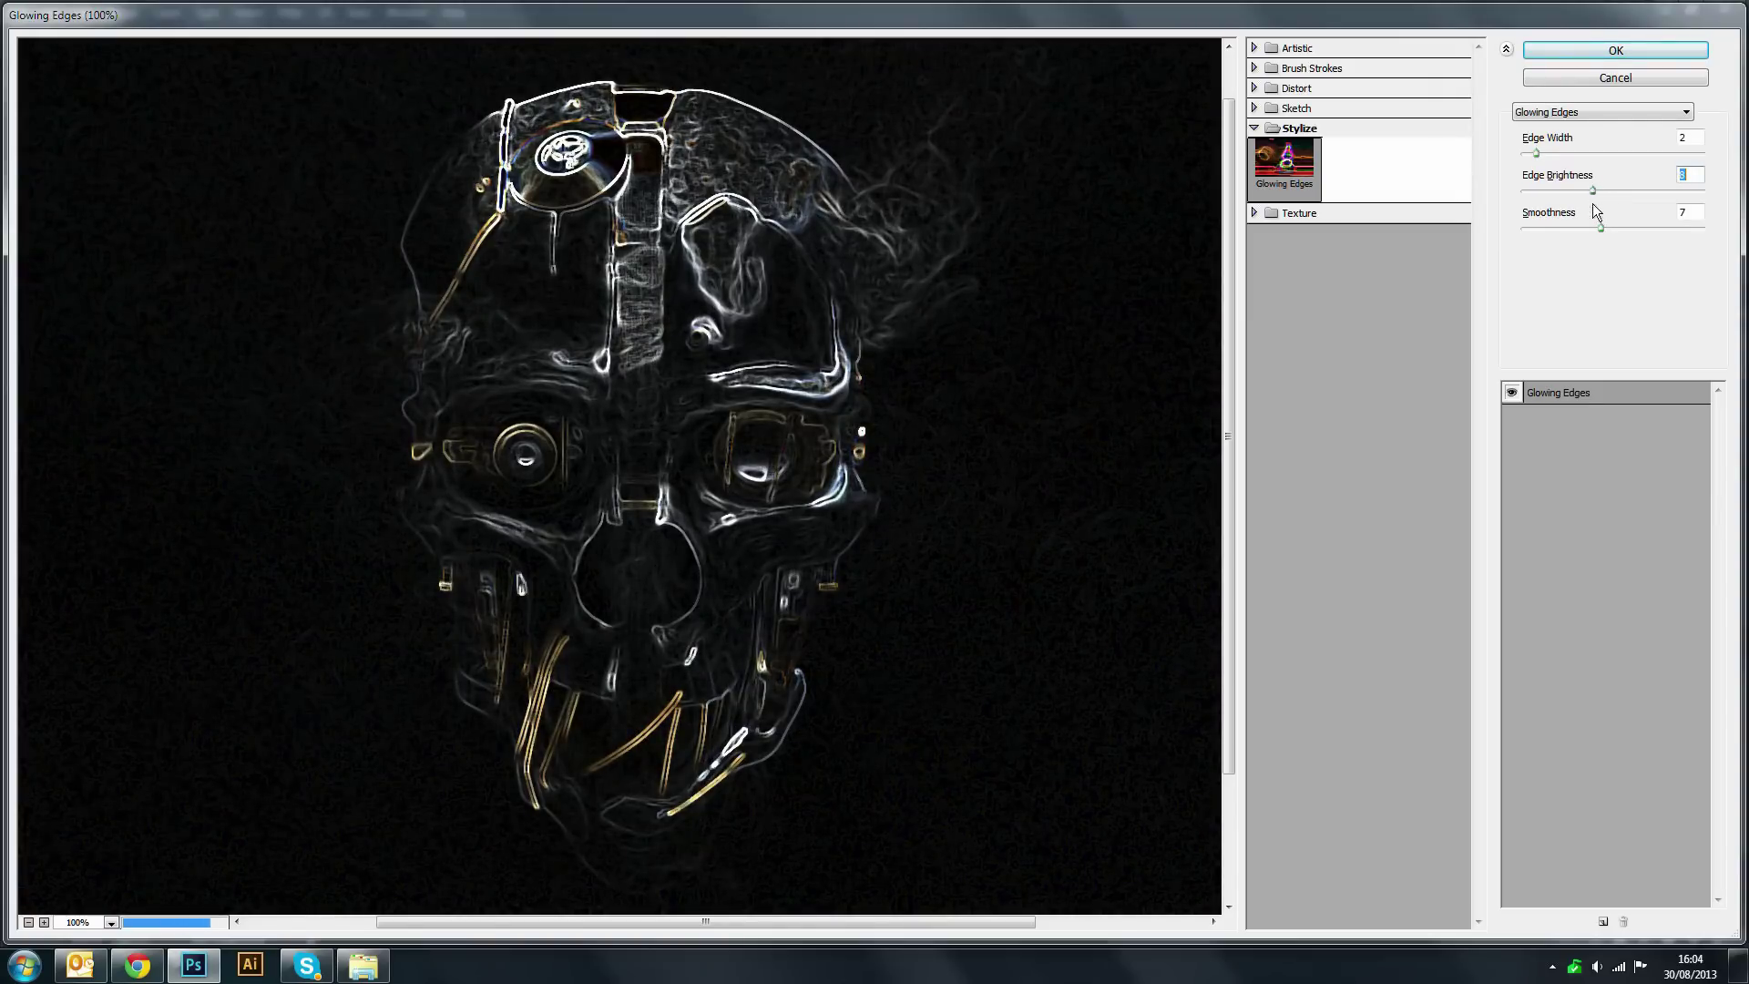
drag(1601, 228, 1679, 229)
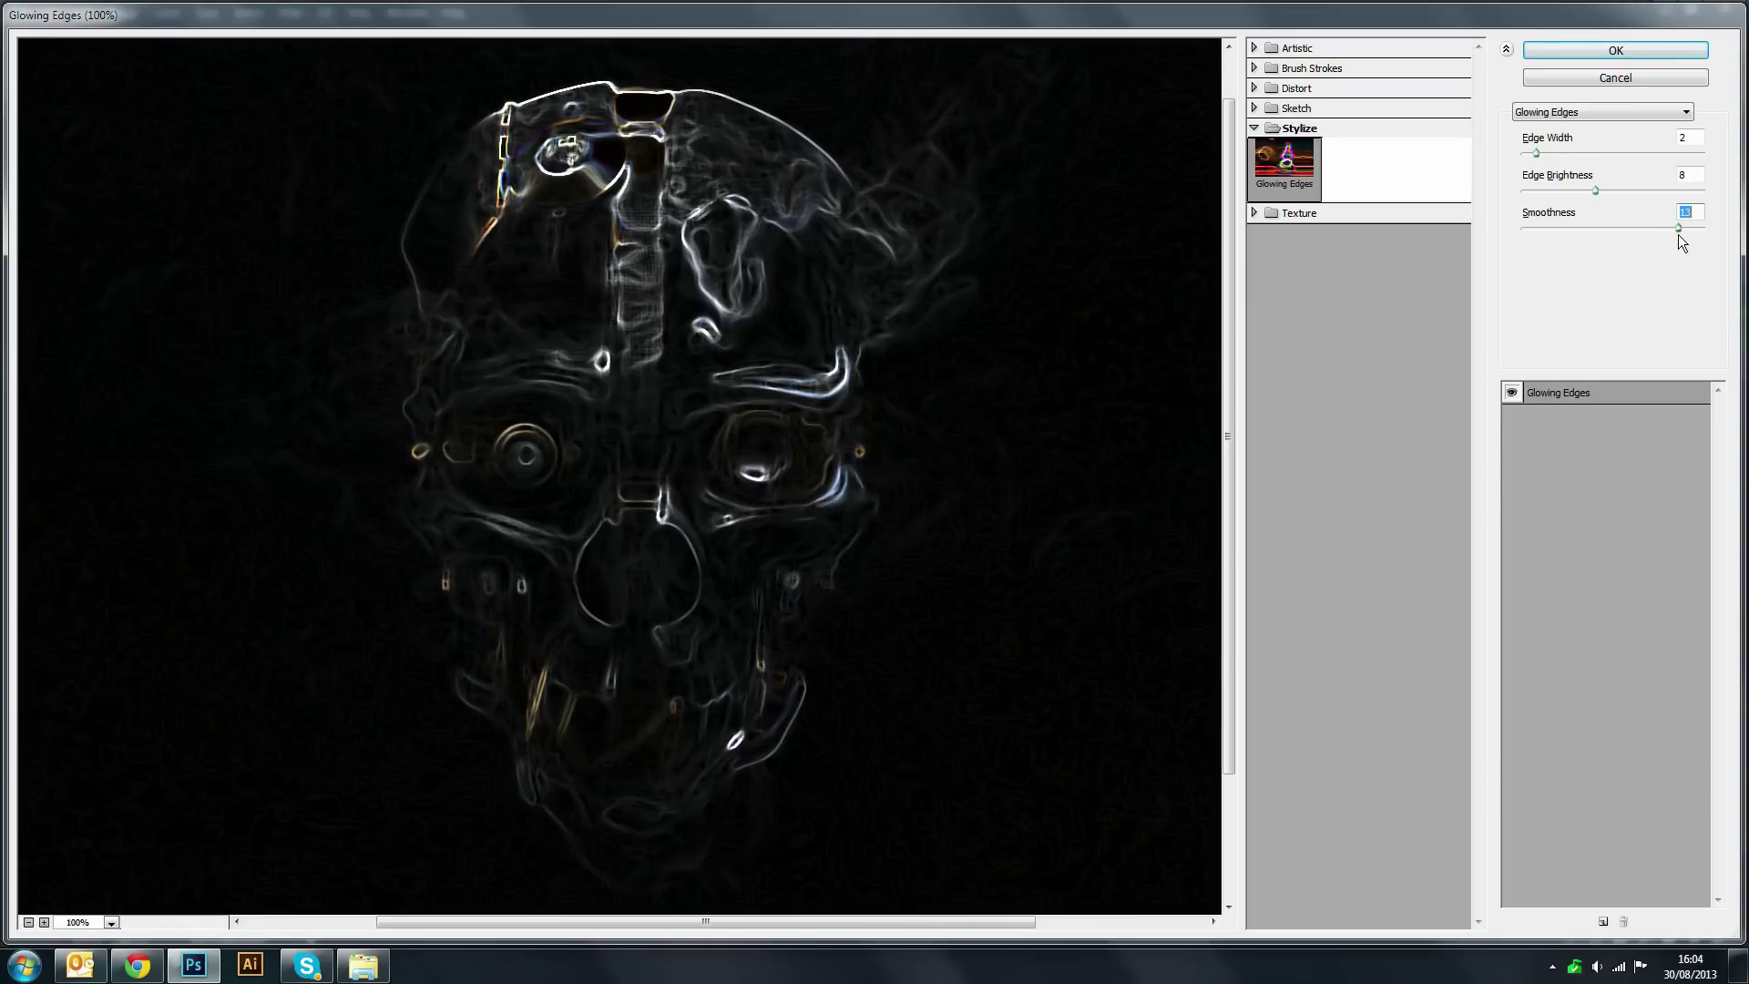
drag(1678, 233, 1612, 237)
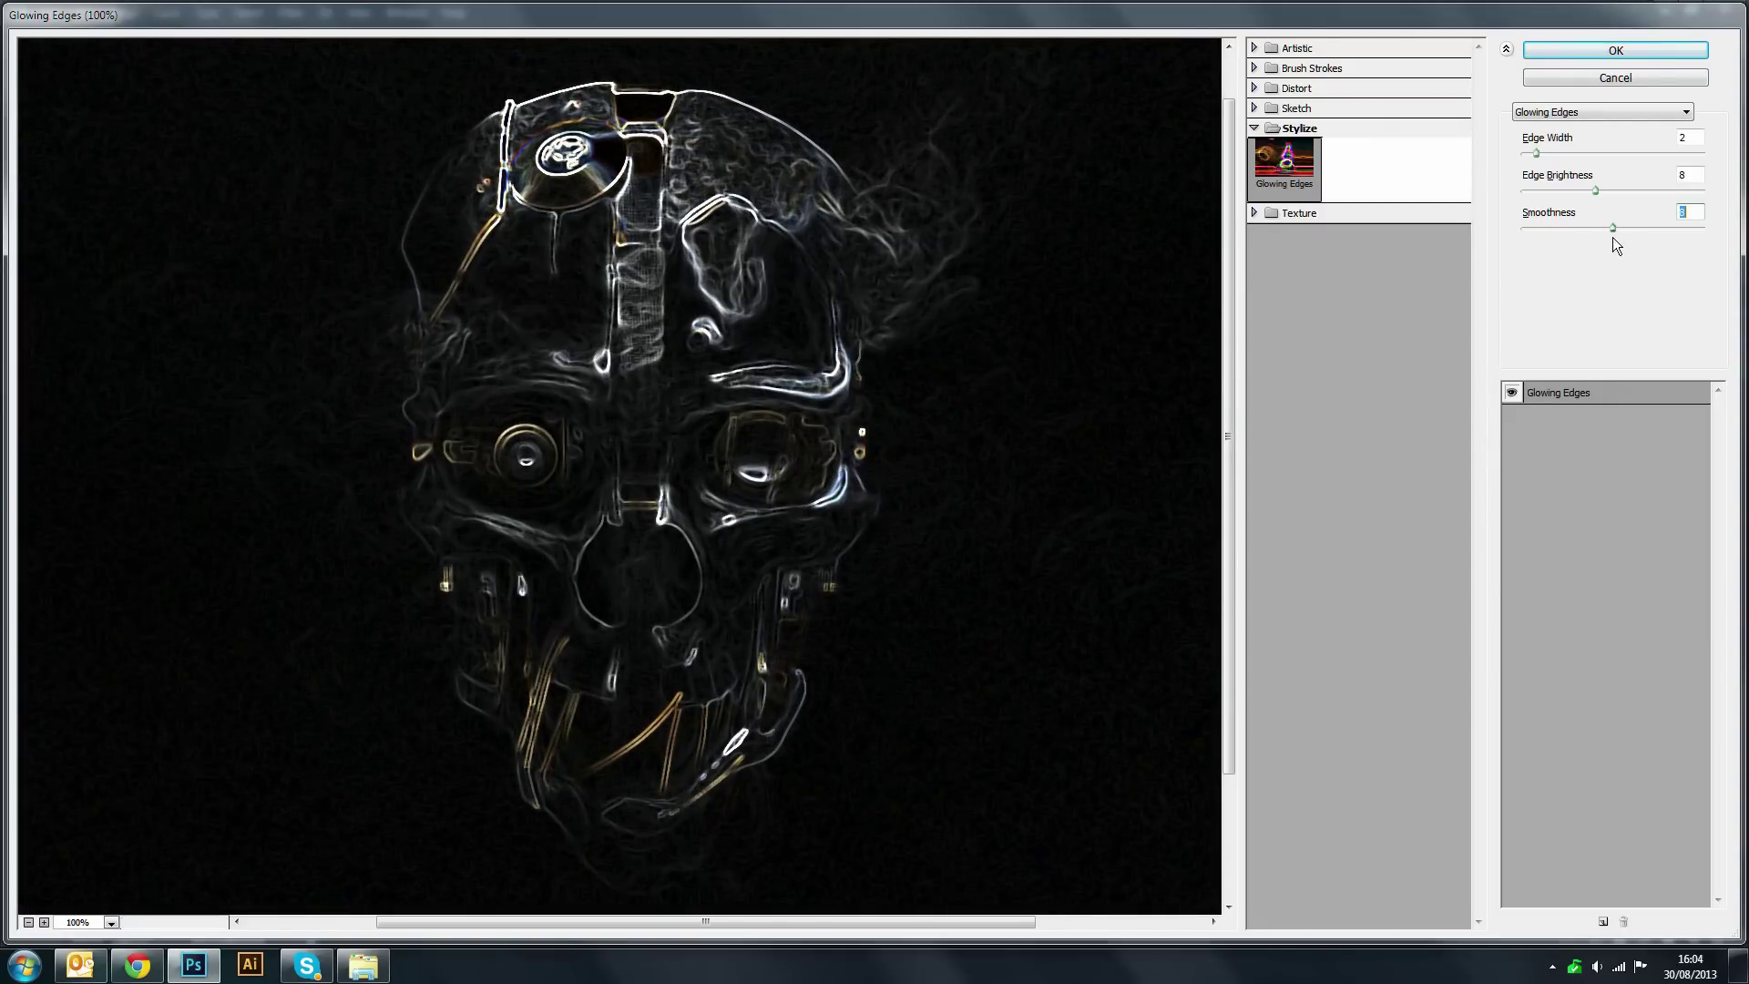
click(1592, 47)
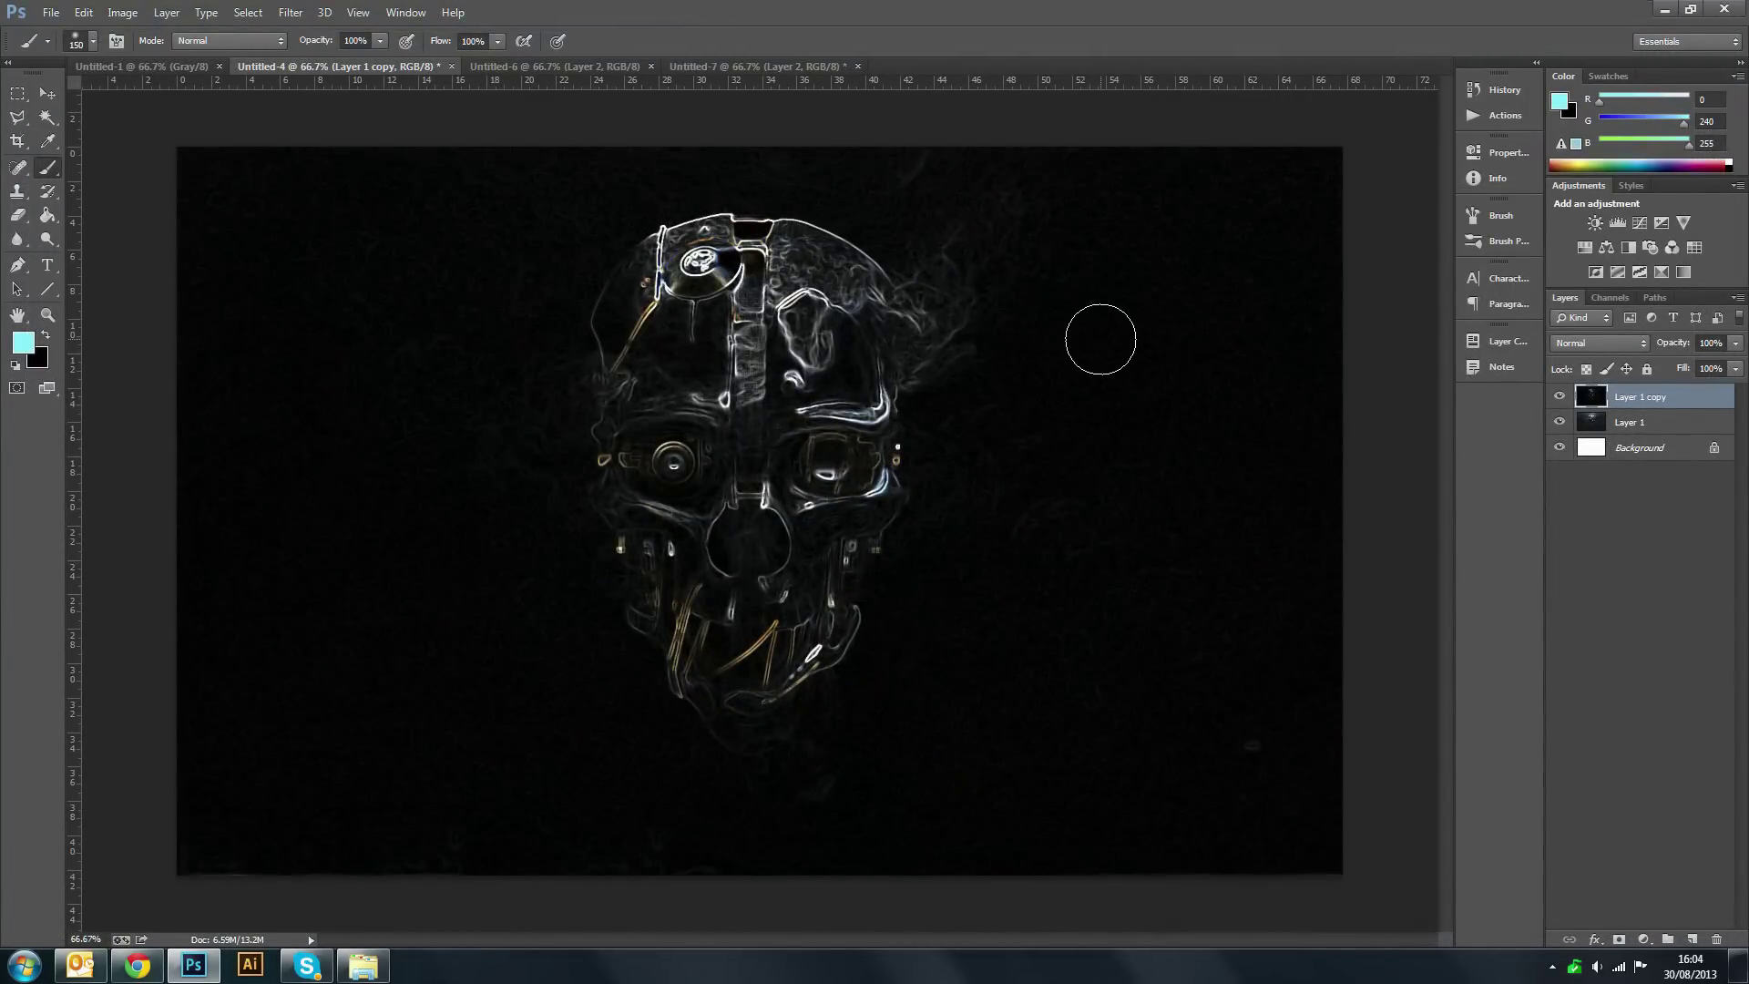
- Desaturate the glowing-edges layer to grey
click(122, 12)
mouse_move(174, 66)
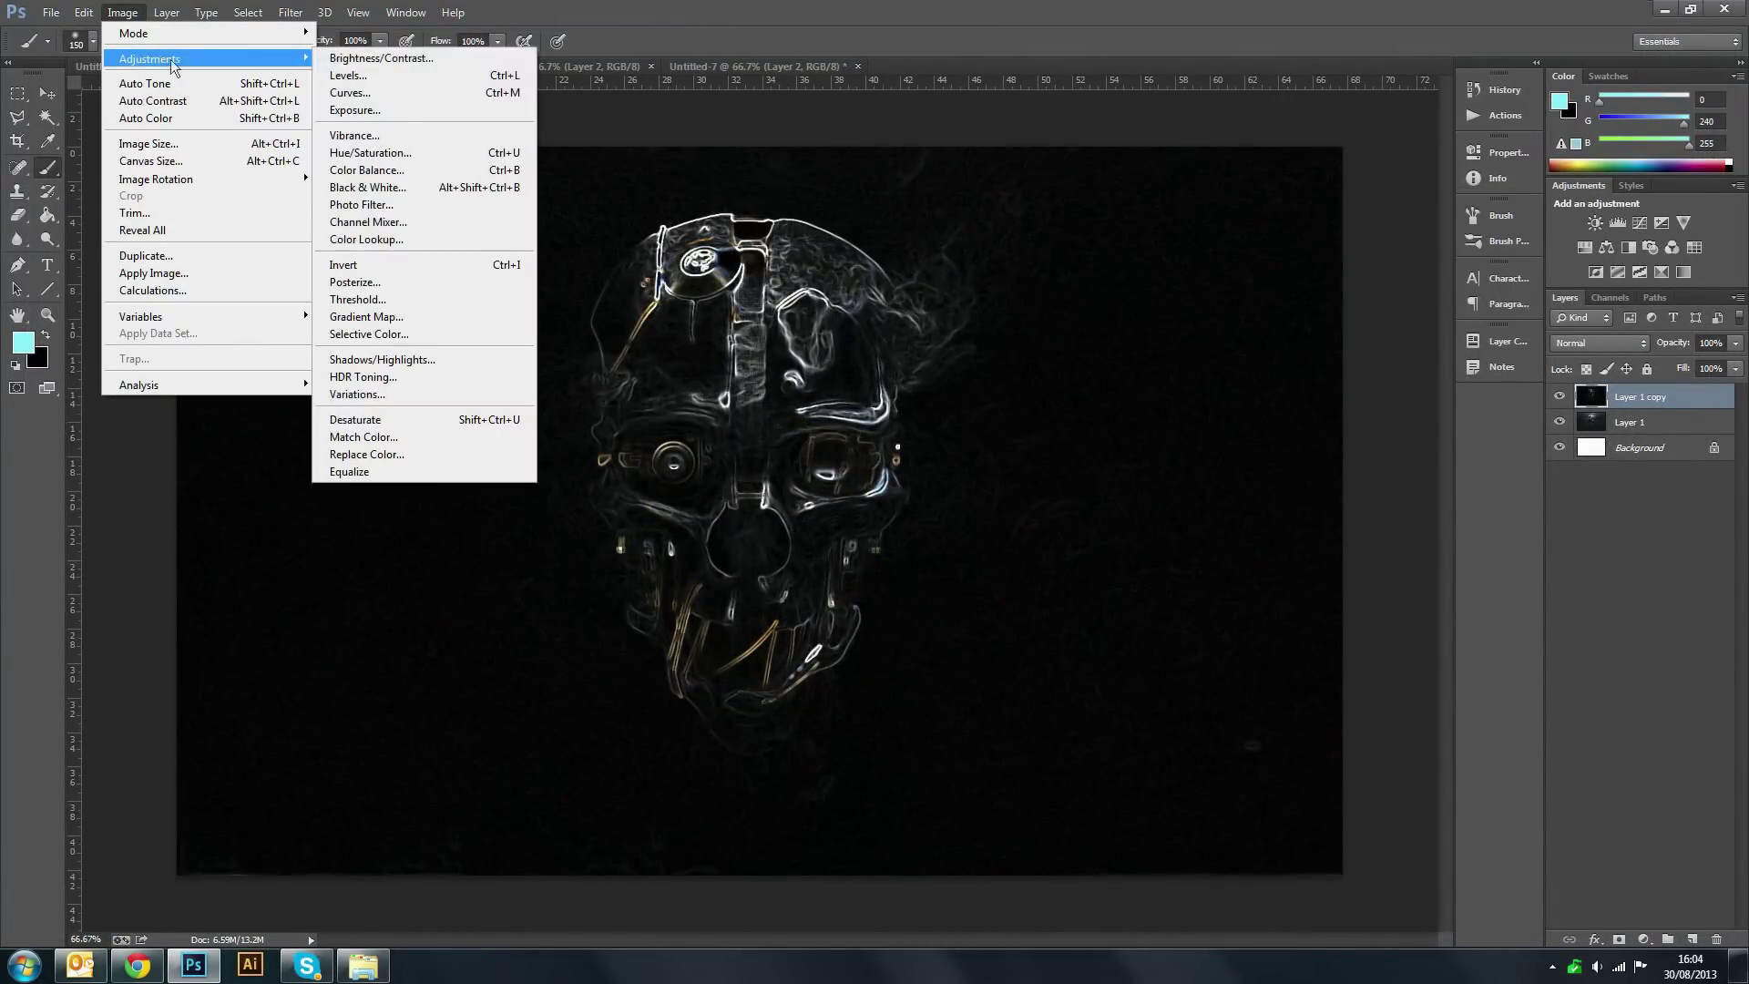
click(422, 419)
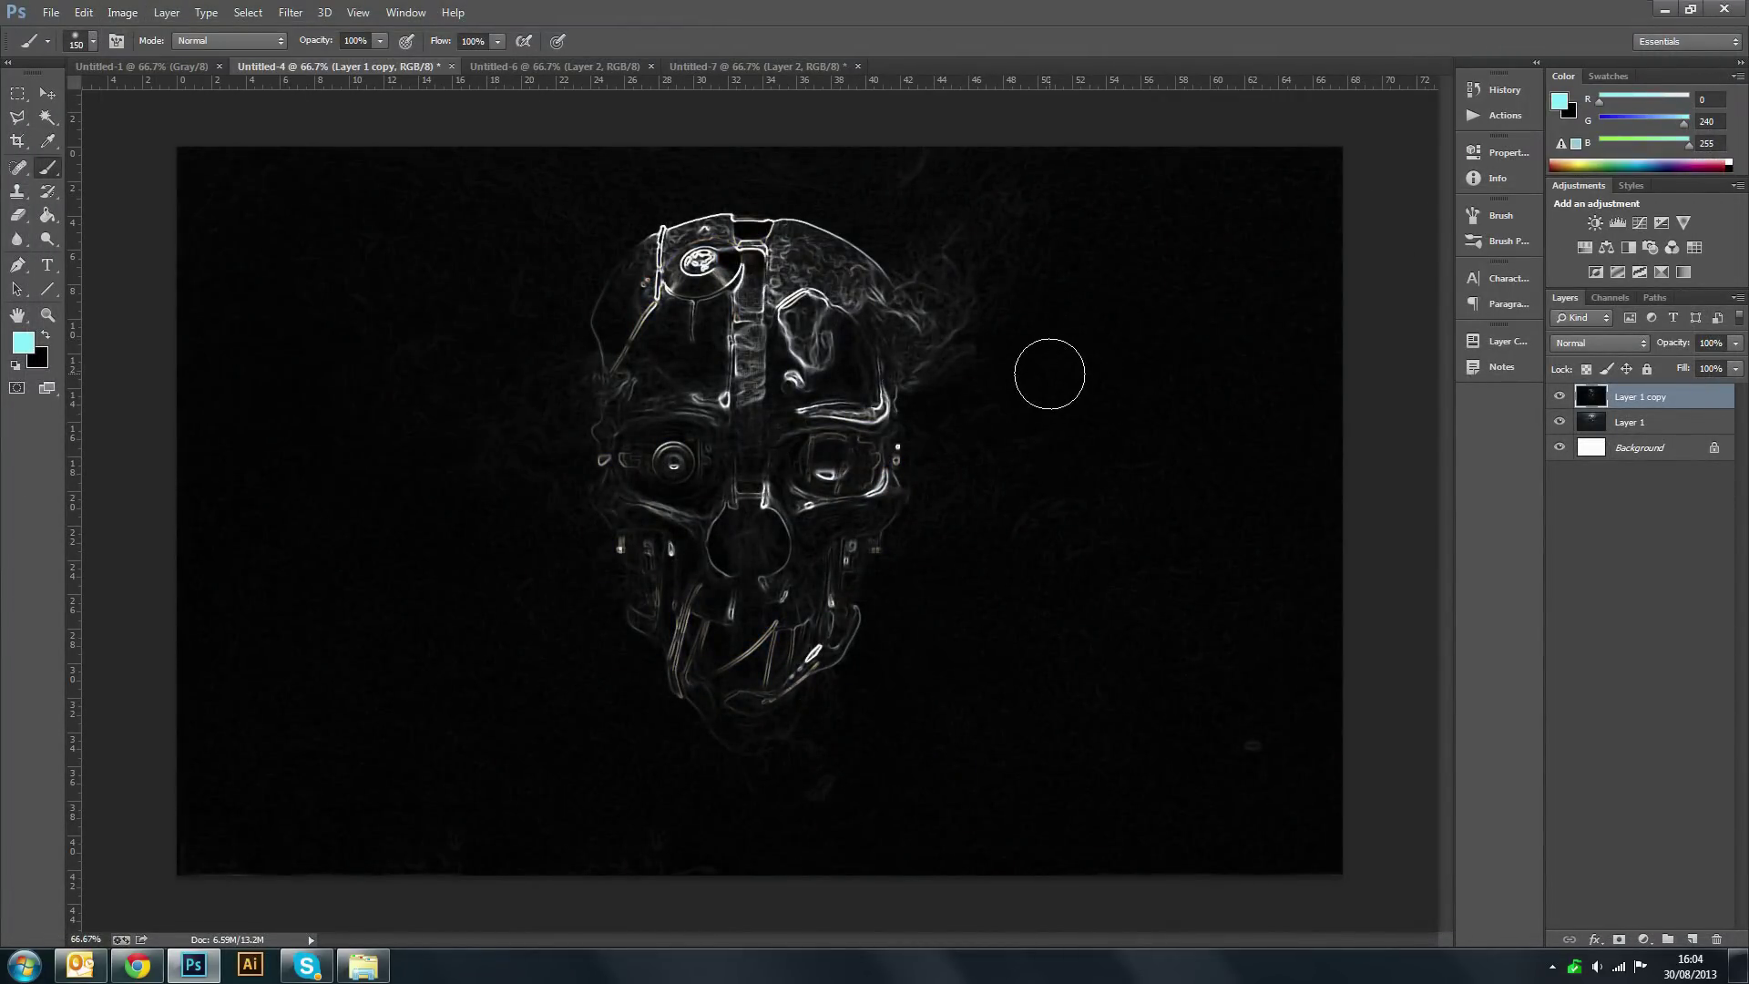
key(ctrl+plus)
key(ctrl+plus)
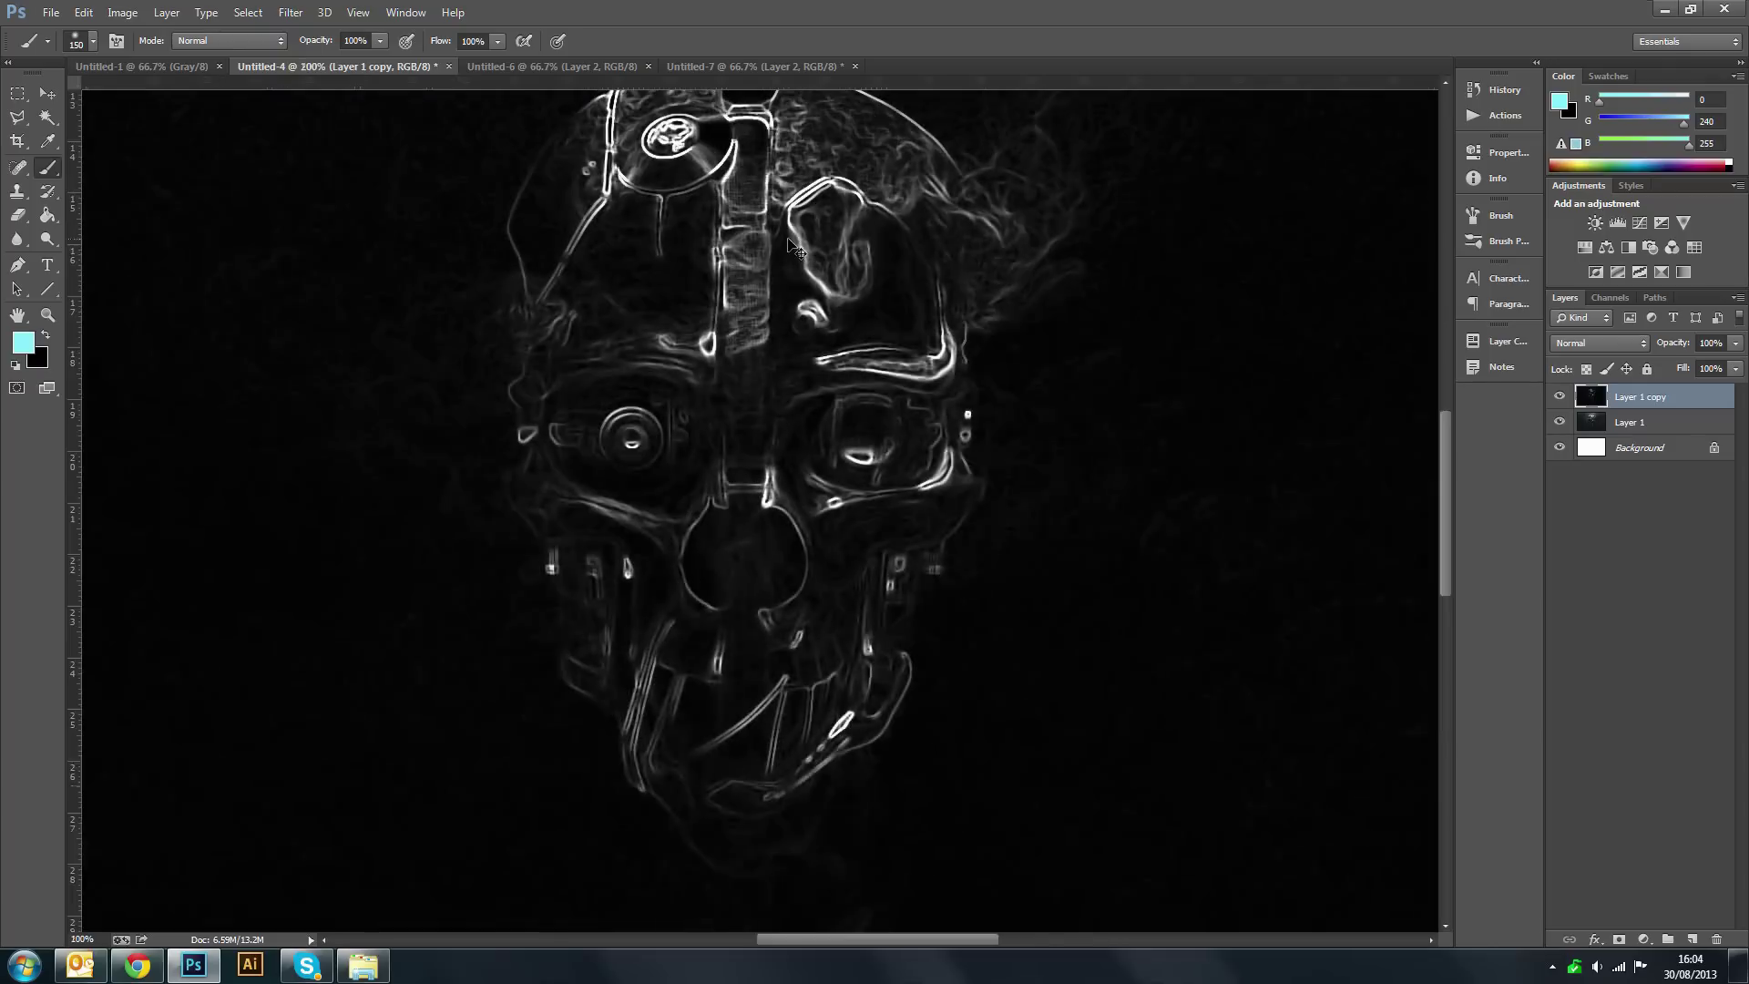
key(ctrl+minus)
- Select the layer's black areas with Color Range, sampling black and tuning Fuzziness
click(247, 12)
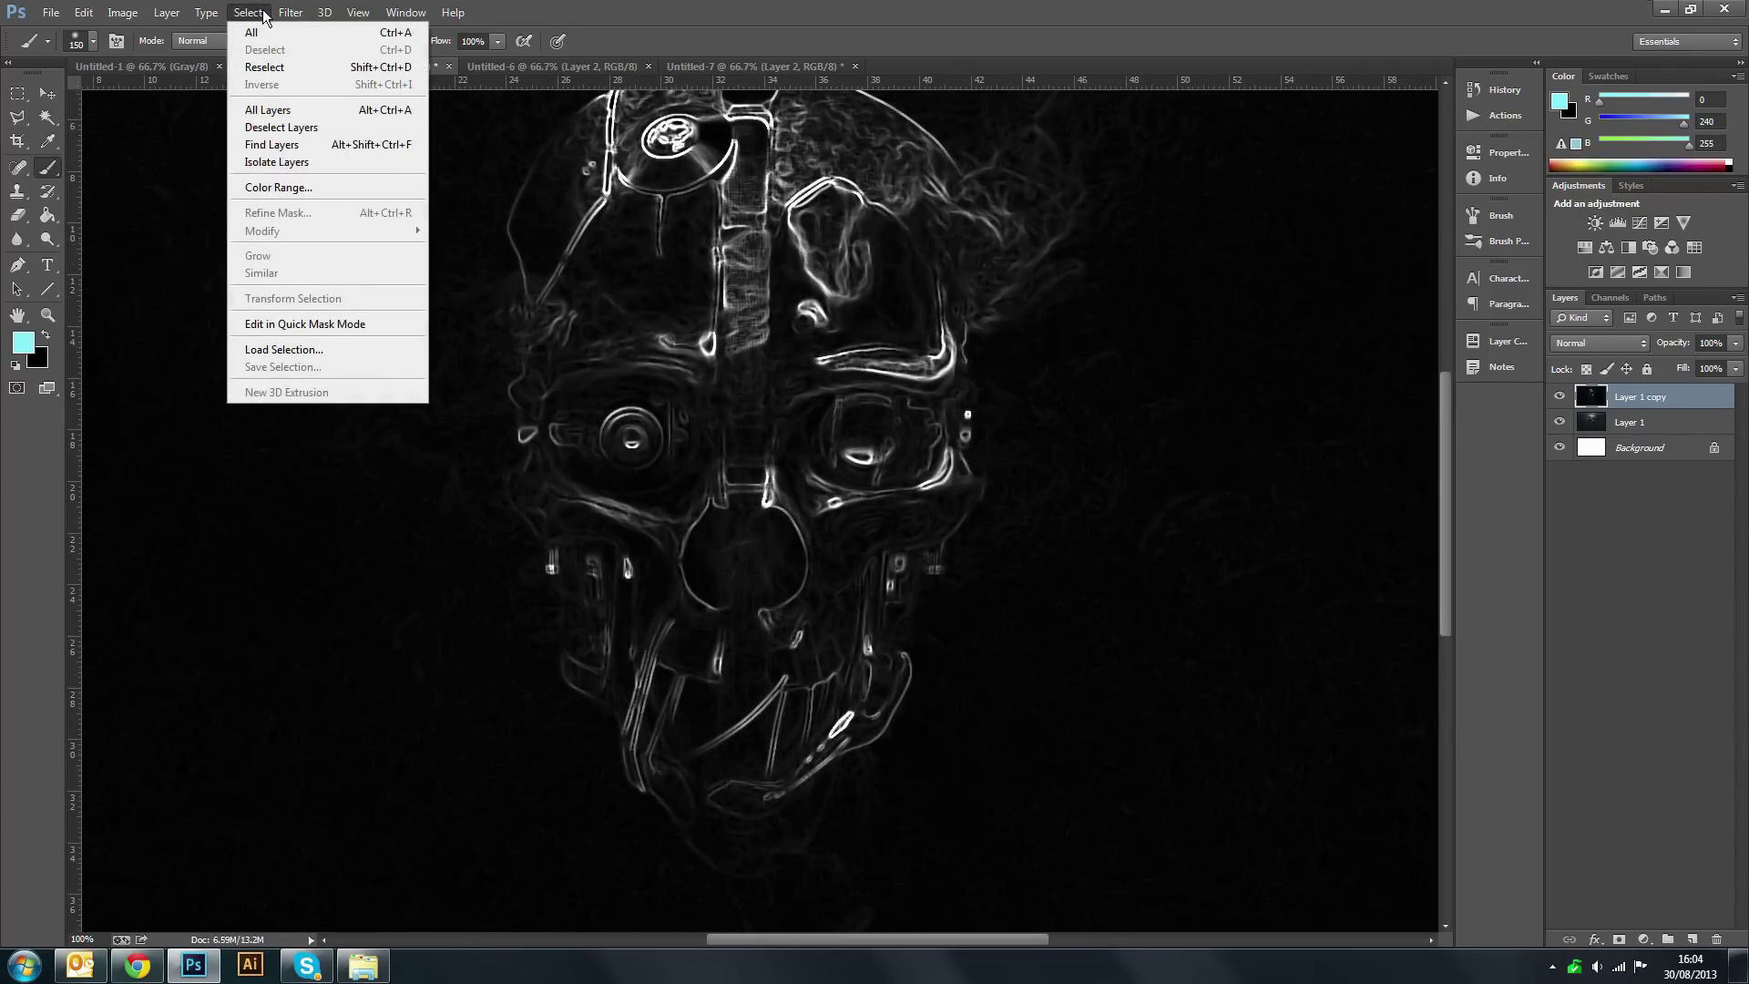
click(322, 179)
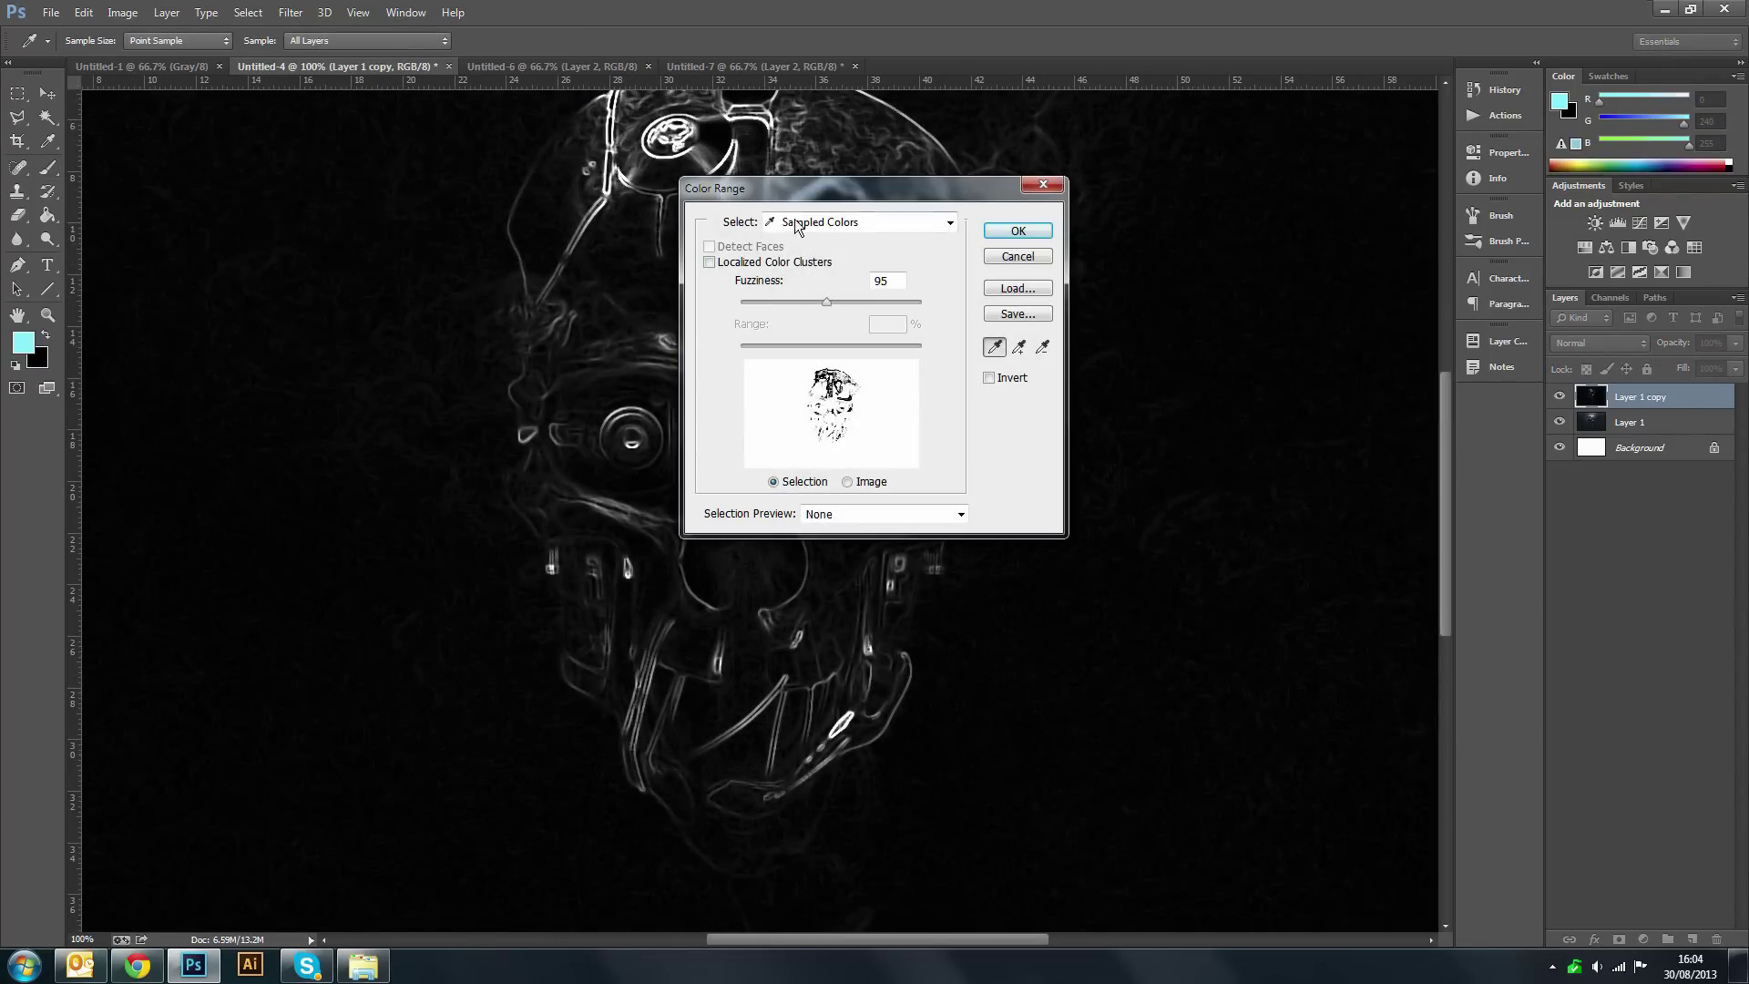
click(810, 226)
click(827, 244)
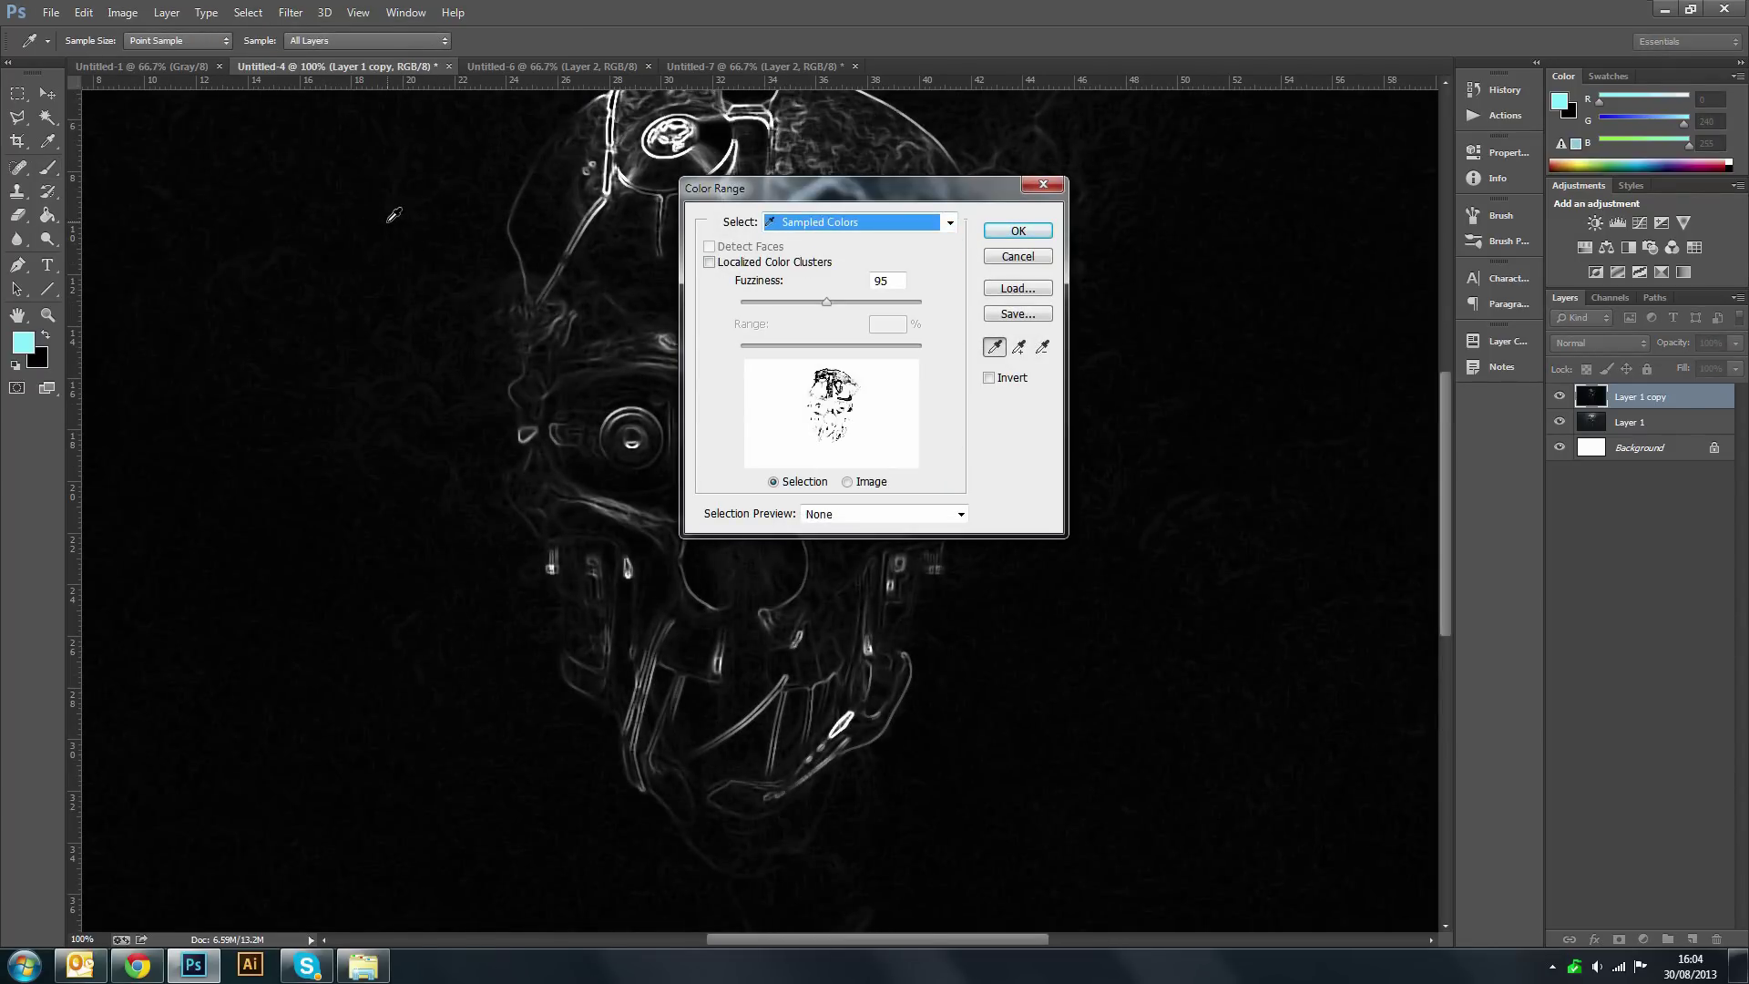
click(392, 215)
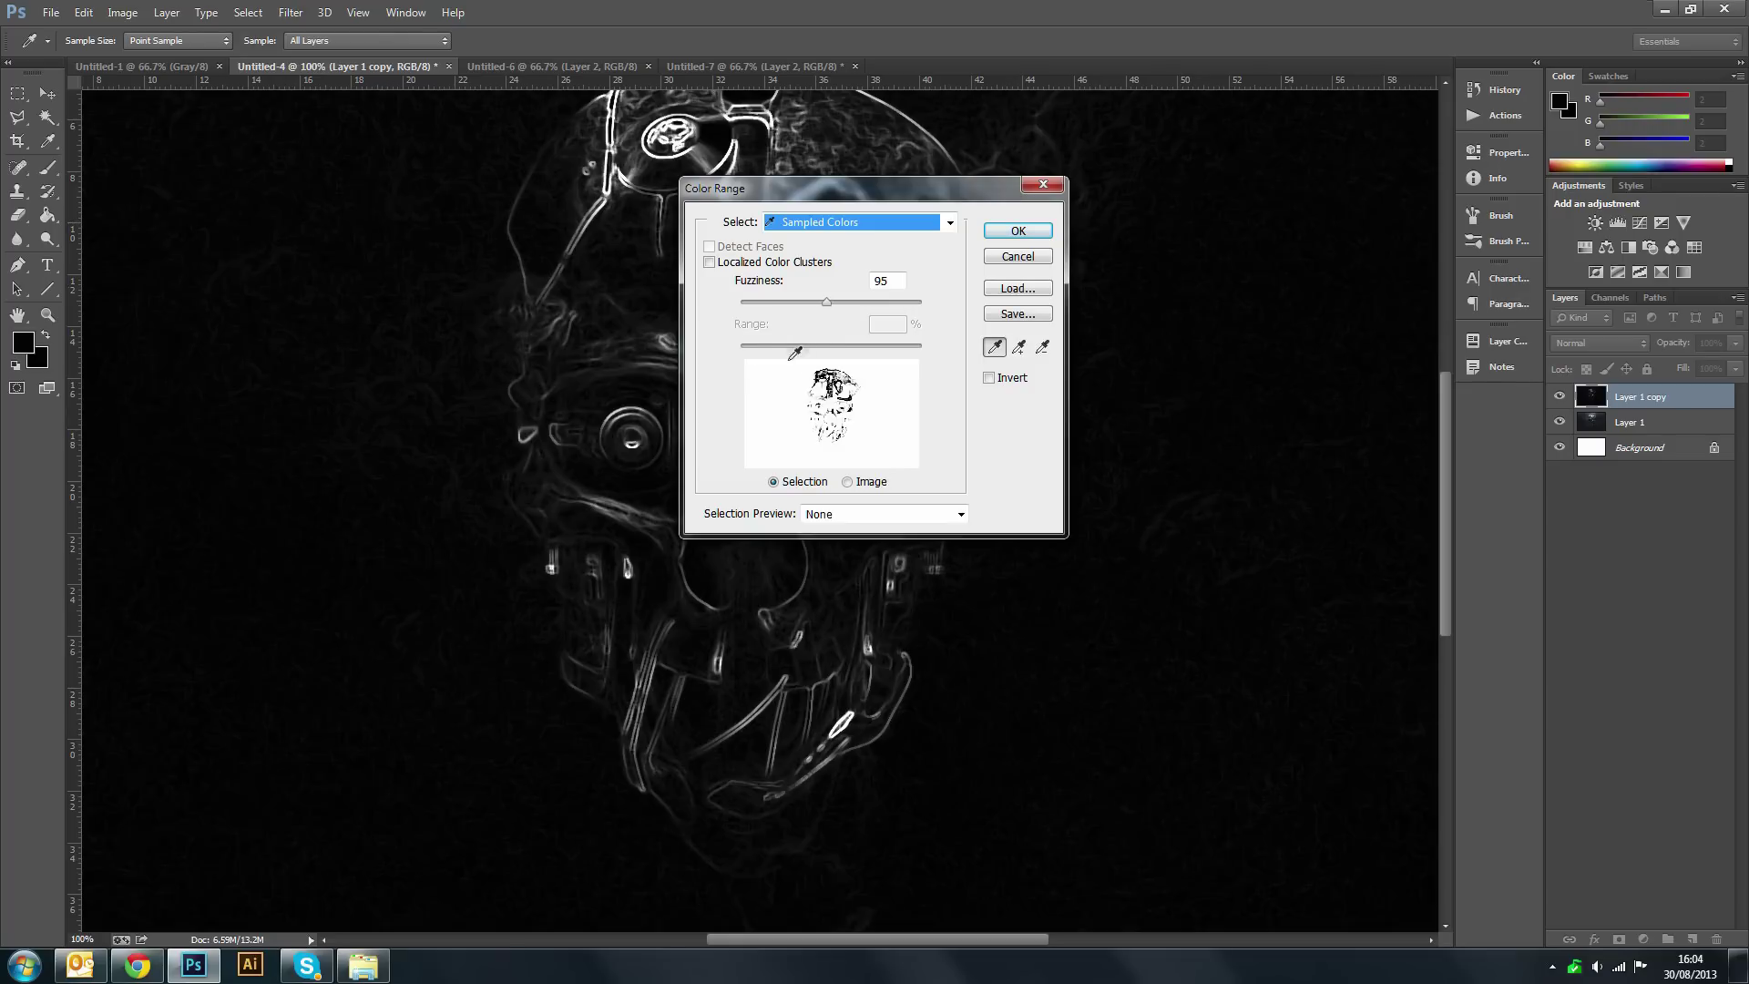
mouse_move(827, 301)
mouse_down()
mouse_move(756, 308)
mouse_move(803, 308)
mouse_up()
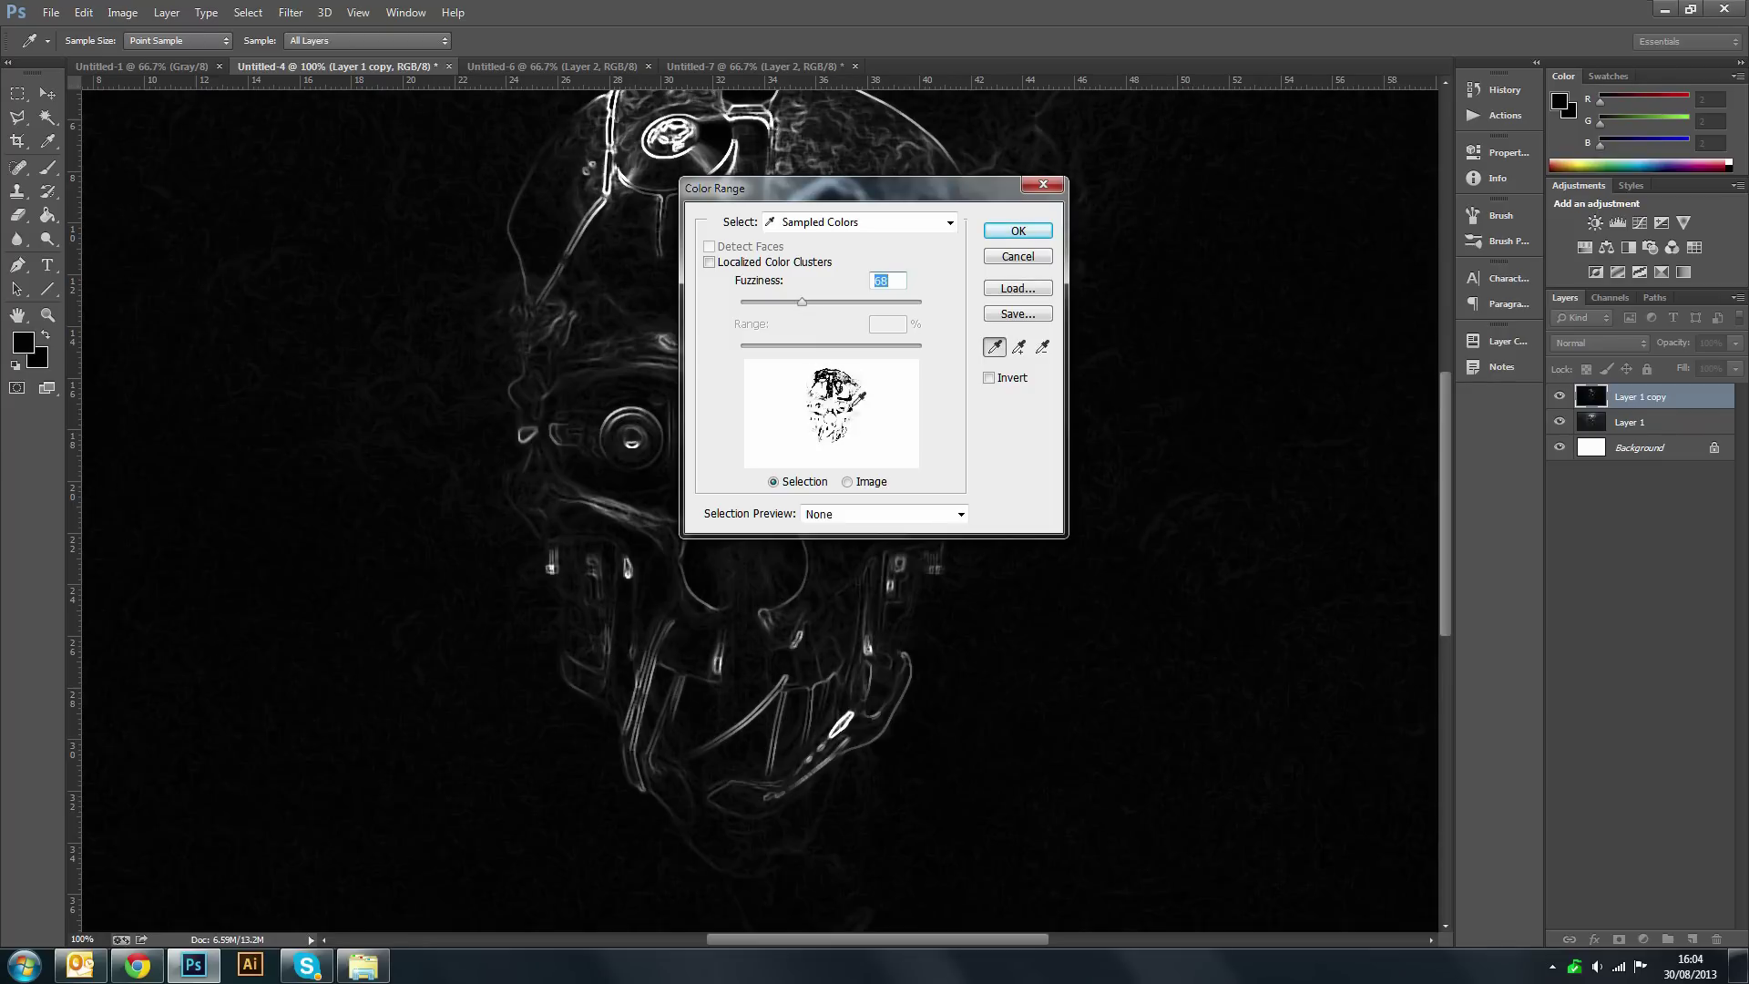
mouse_move(817, 308)
mouse_down()
mouse_move(855, 309)
mouse_move(822, 308)
mouse_up()
drag(824, 297, 738, 308)
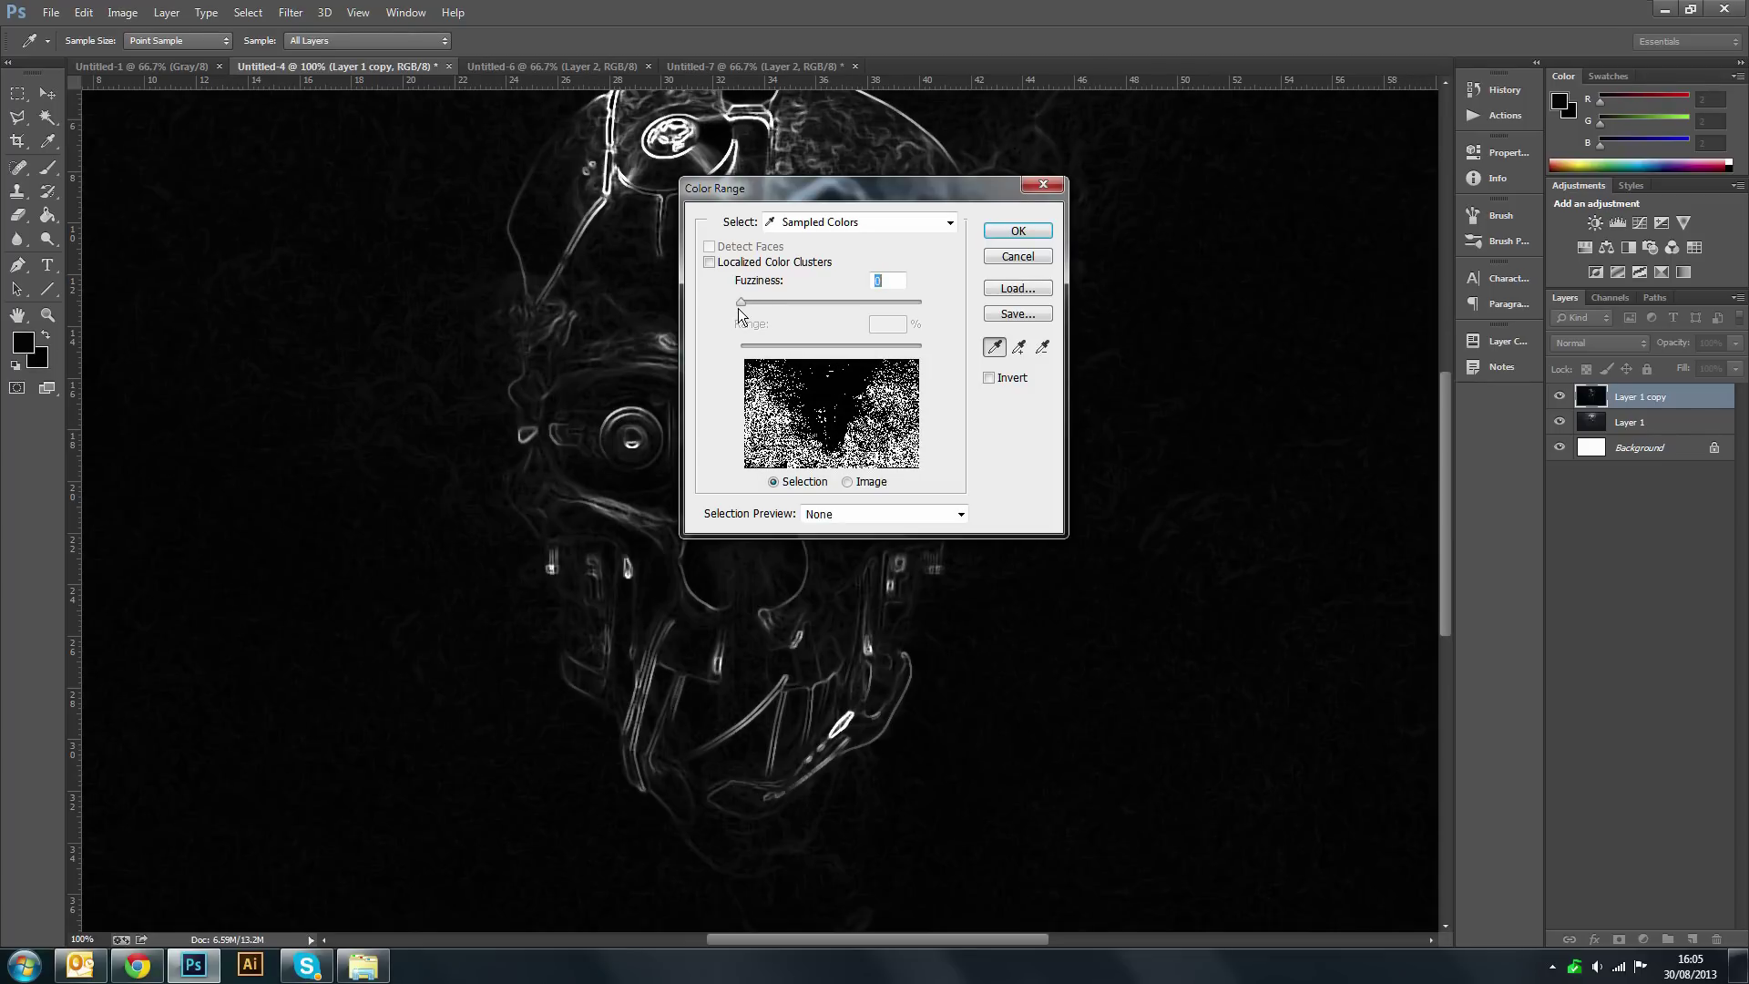
drag(738, 308, 827, 304)
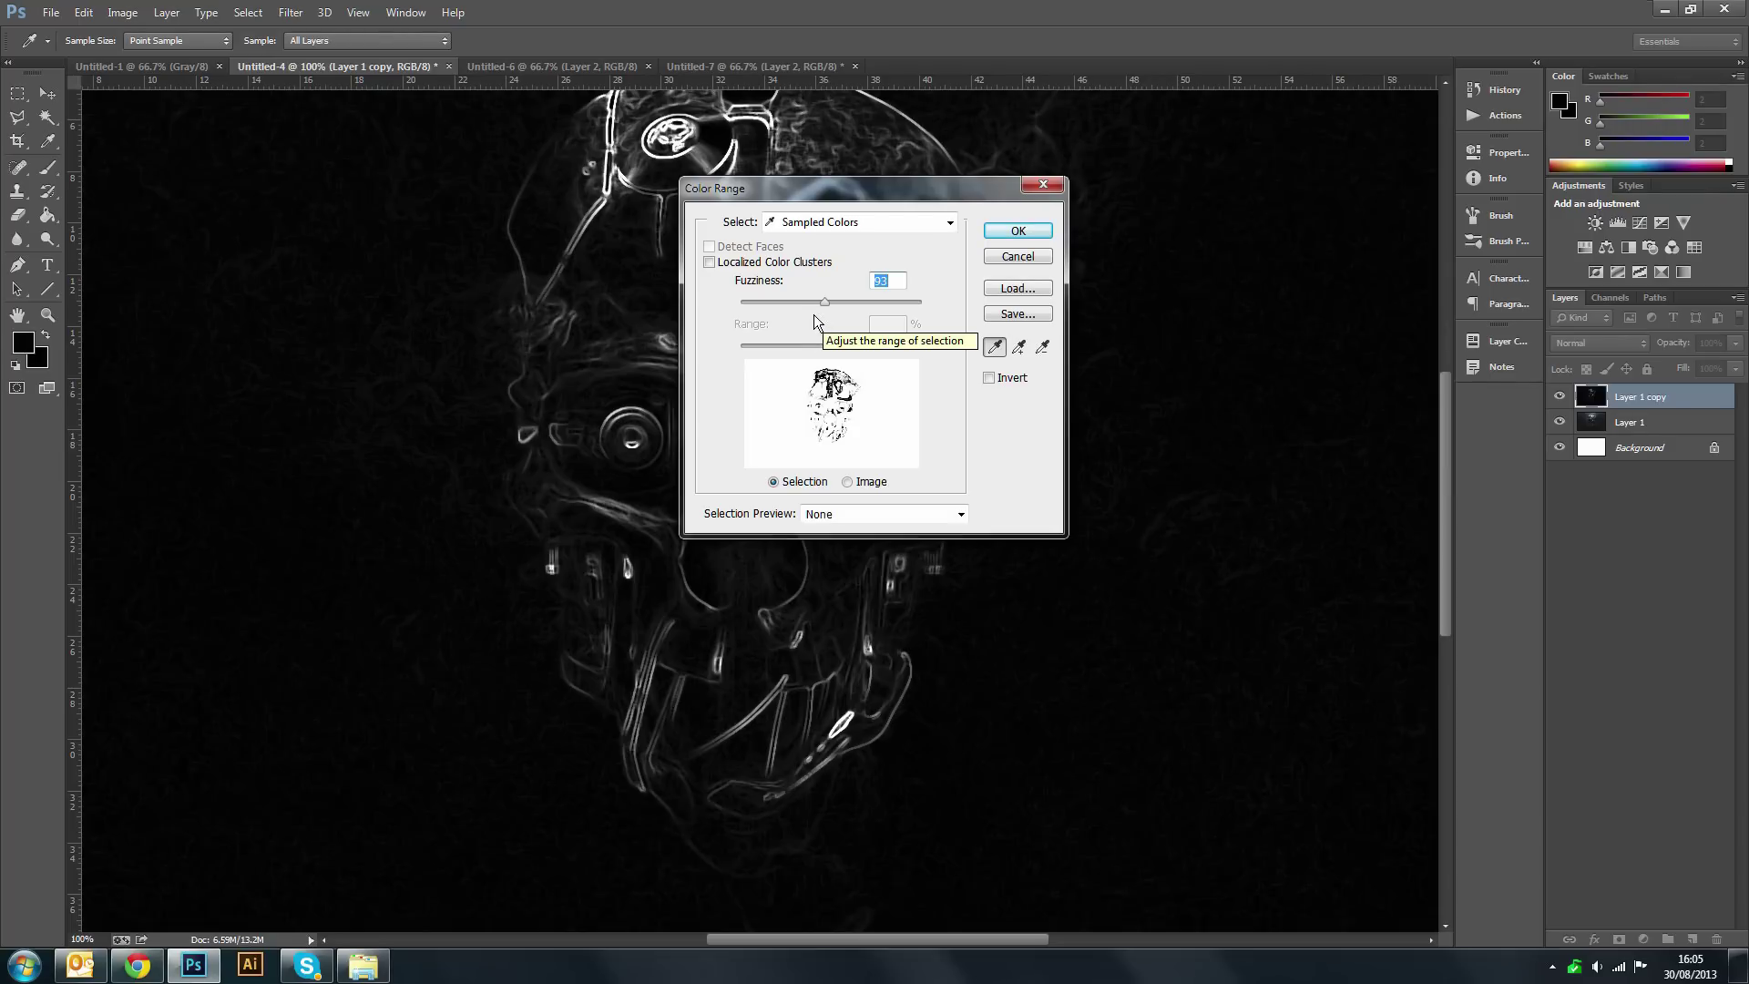
click(1011, 231)
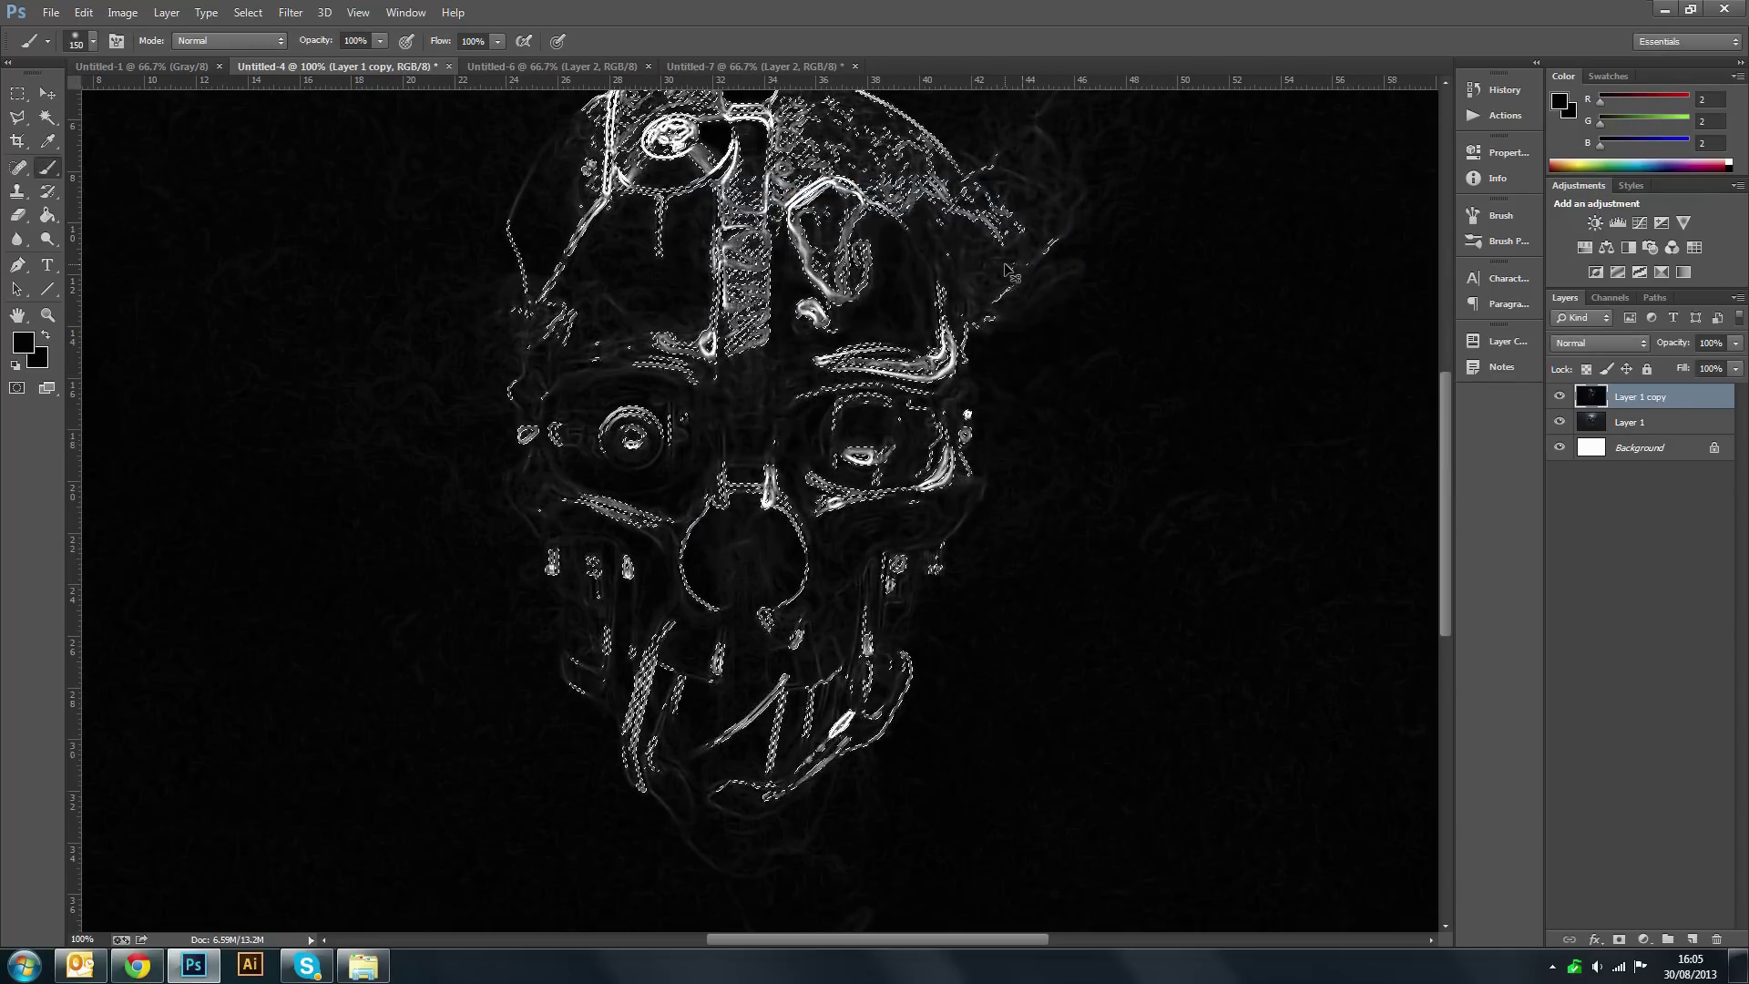
- Delete the selected dark pixels and deselect
key(Delete)
key(ctrl+d)
scroll(1018, 441, up, 3)
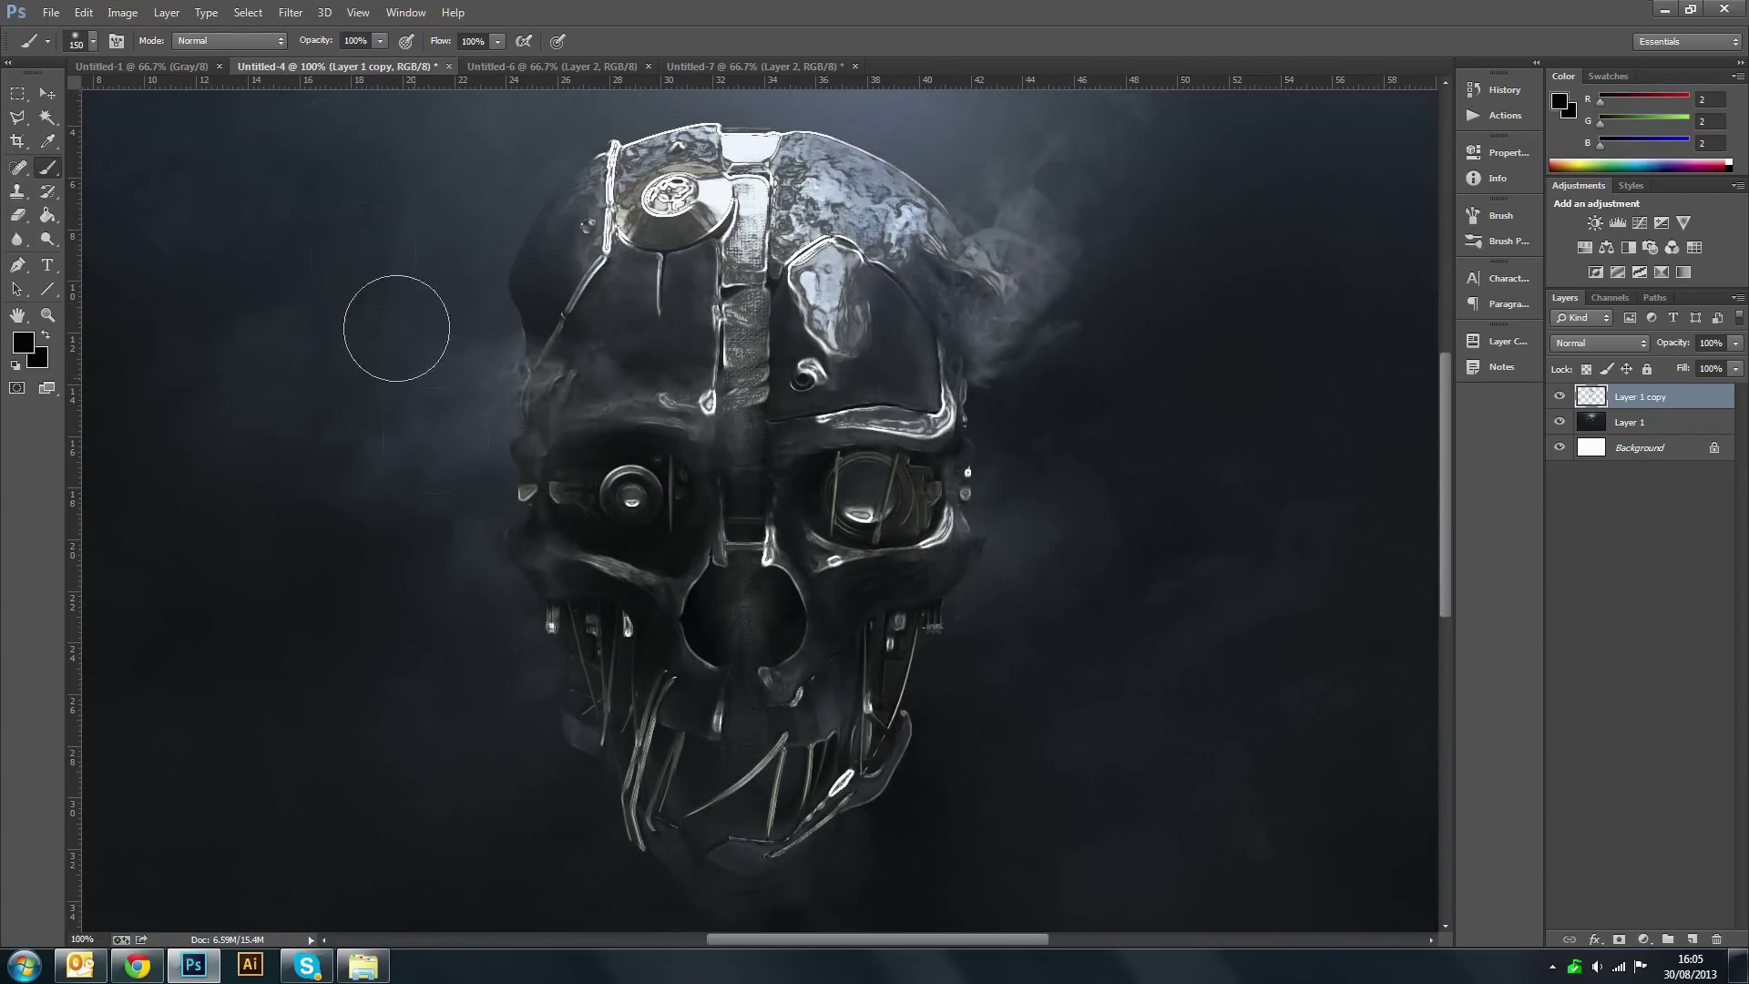
- Colorize Layer 1 copy with Hue/Saturation at Hue about 184 and Saturation about 78
click(132, 15)
mouse_move(150, 58)
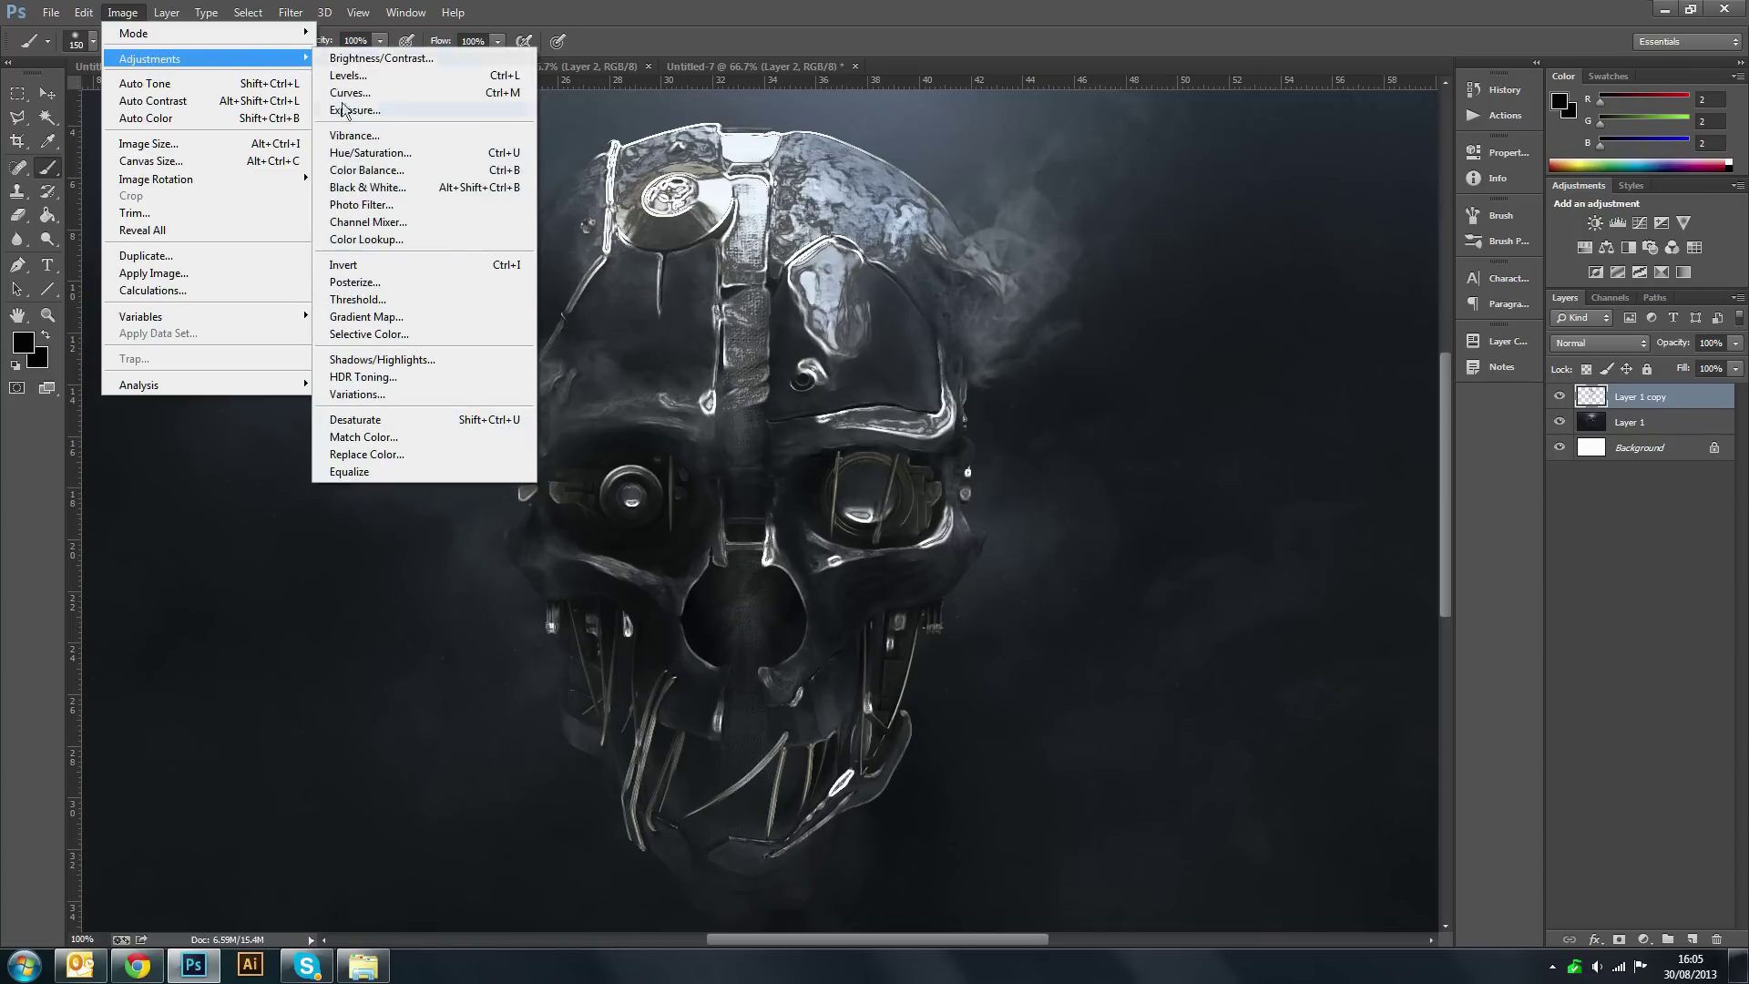
click(392, 152)
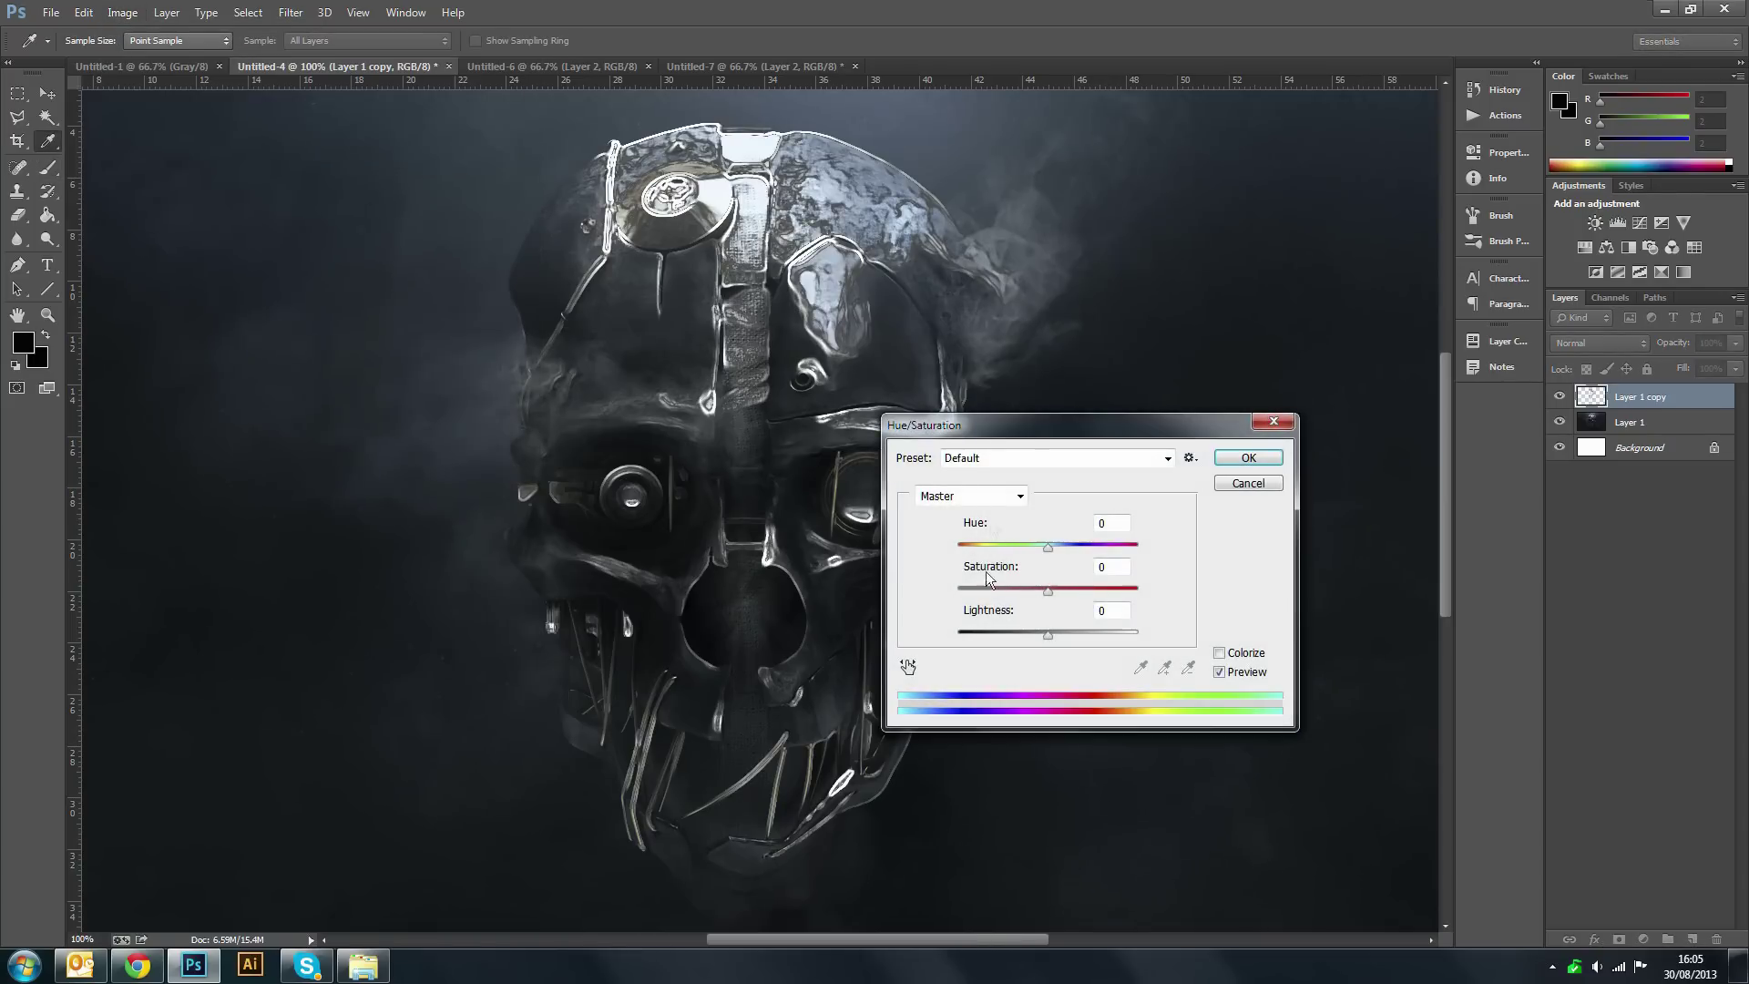
drag(1025, 421, 1089, 277)
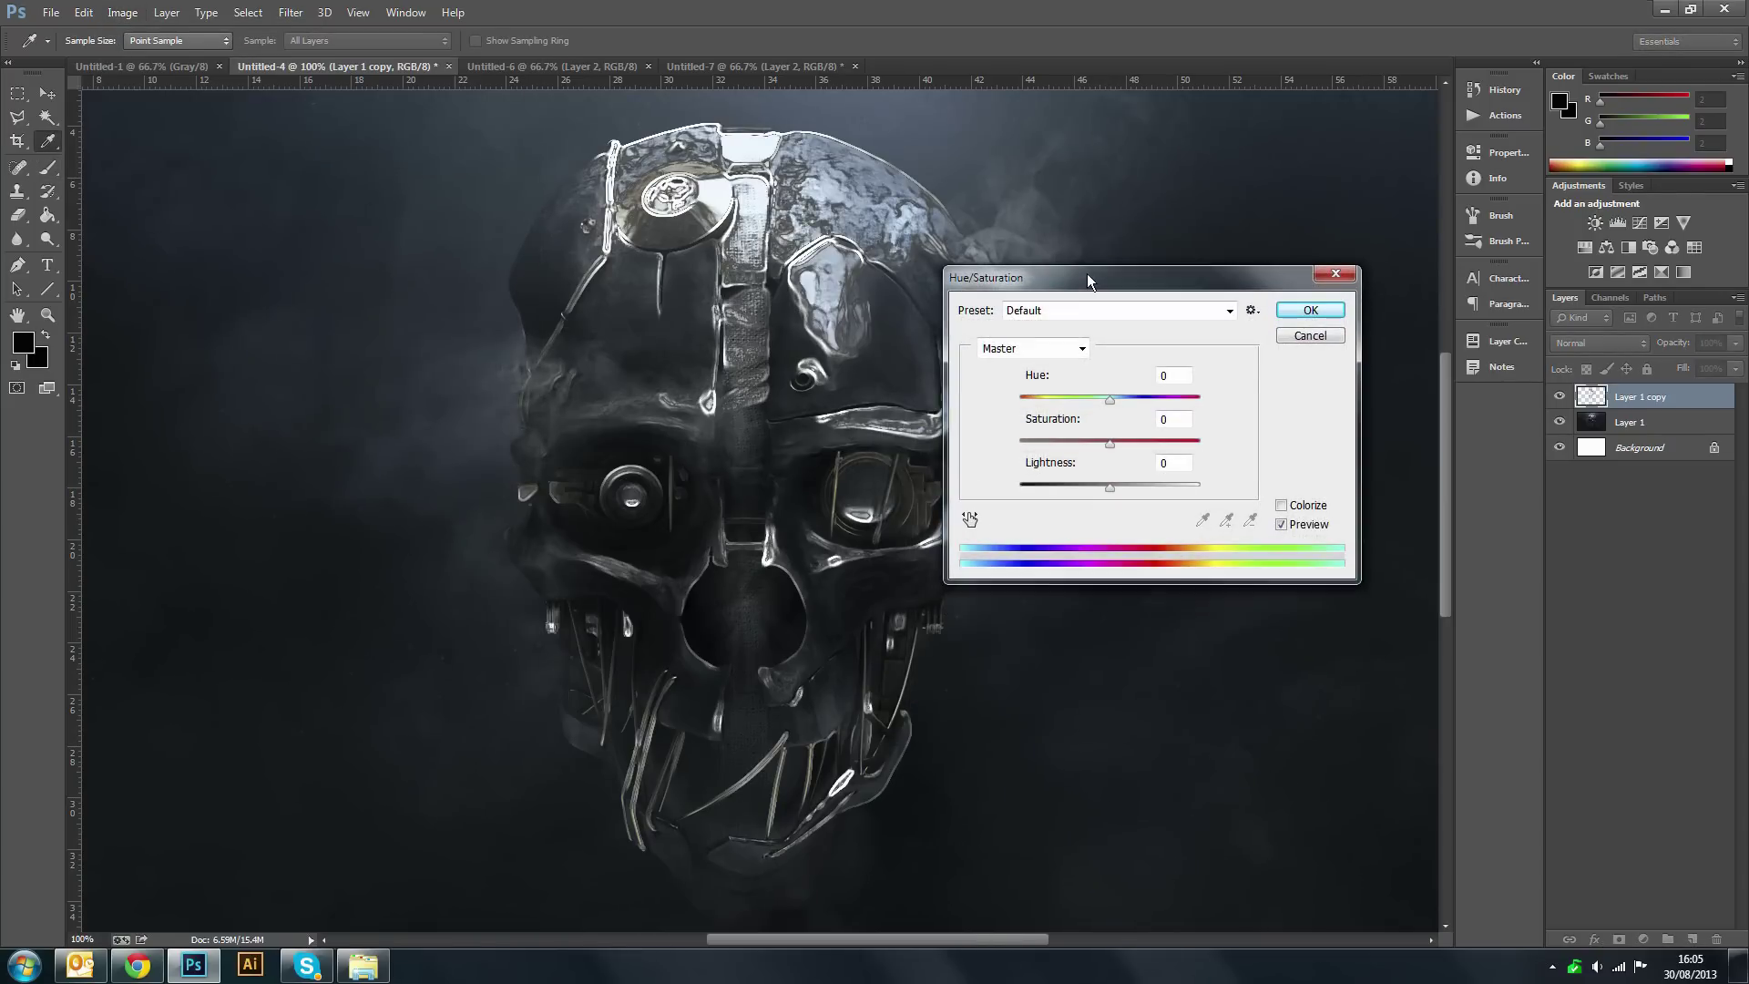
click(1281, 505)
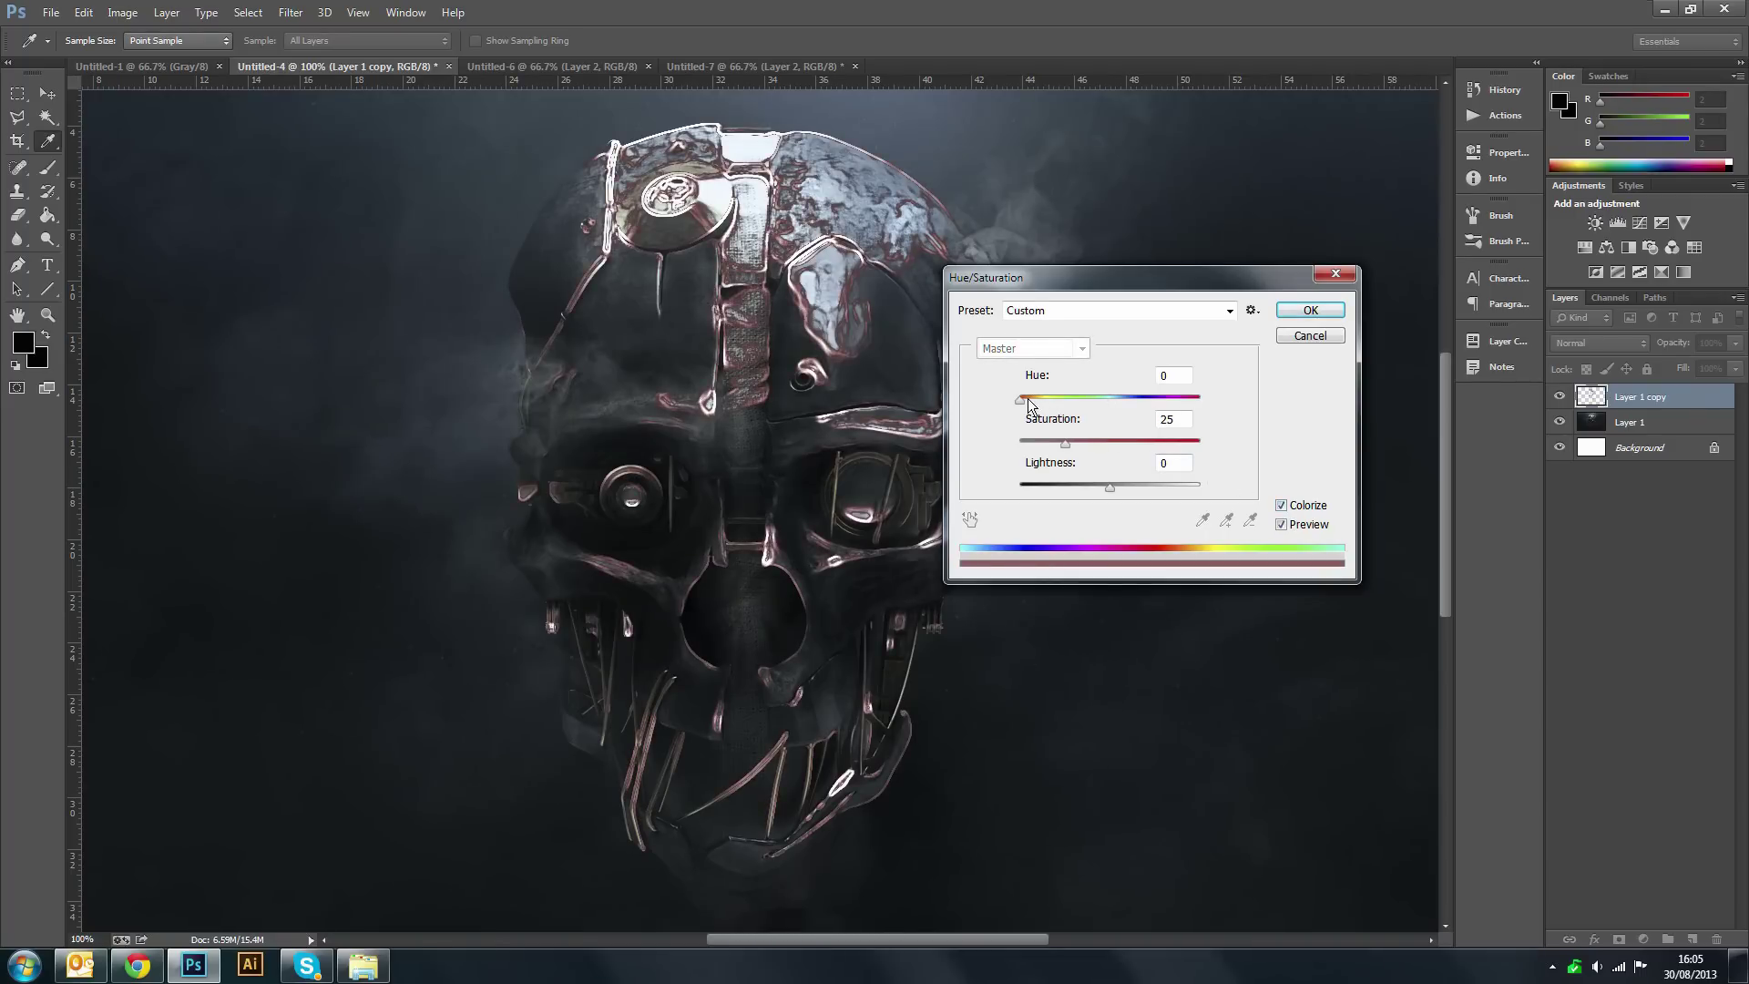
drag(1024, 400, 1163, 448)
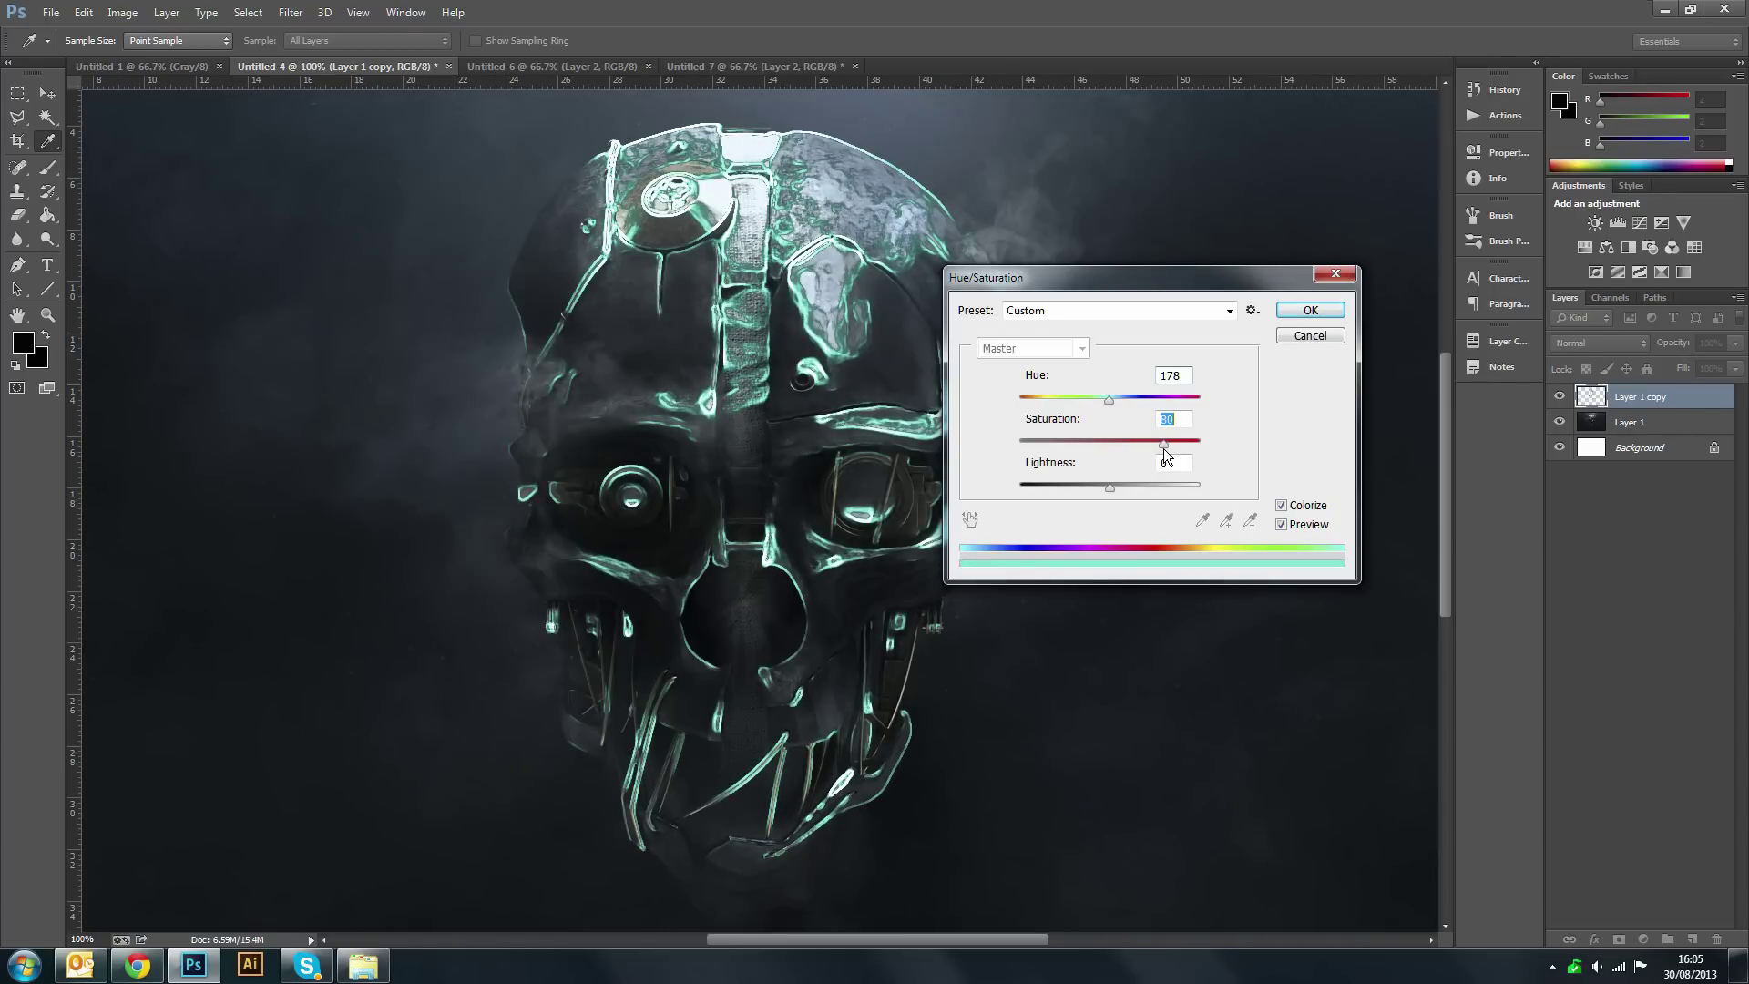
click(1110, 401)
drag(1109, 401, 1114, 407)
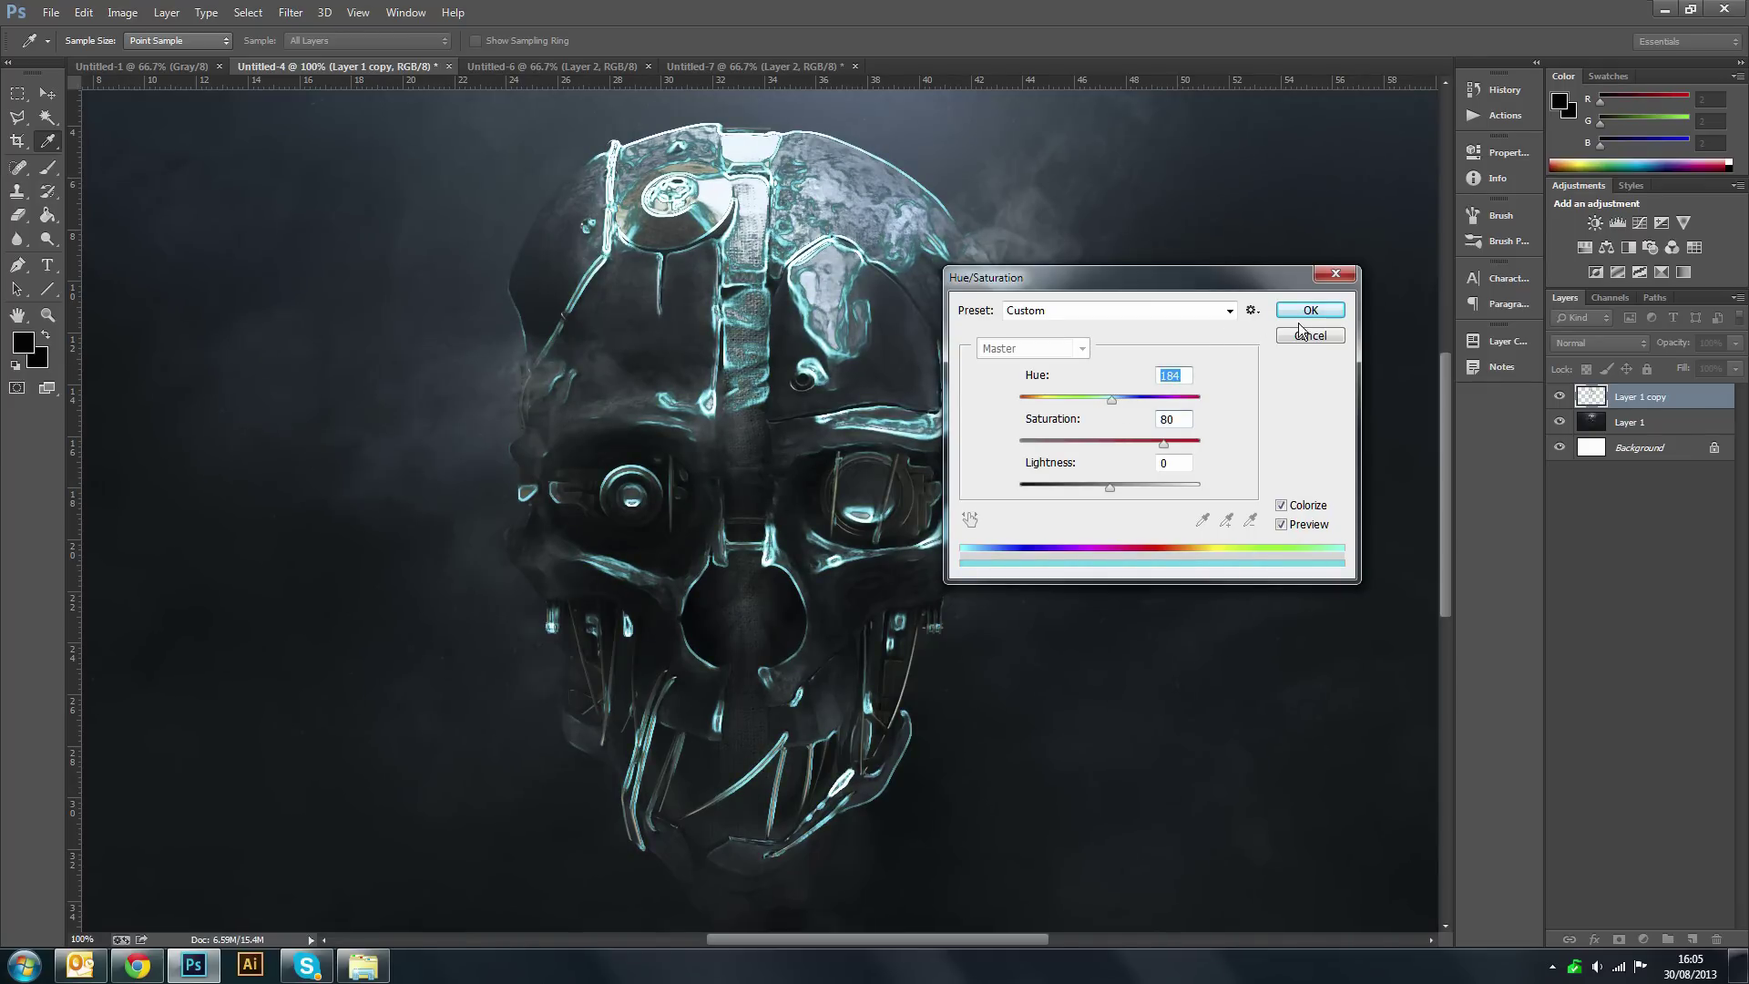
drag(1166, 444, 1110, 490)
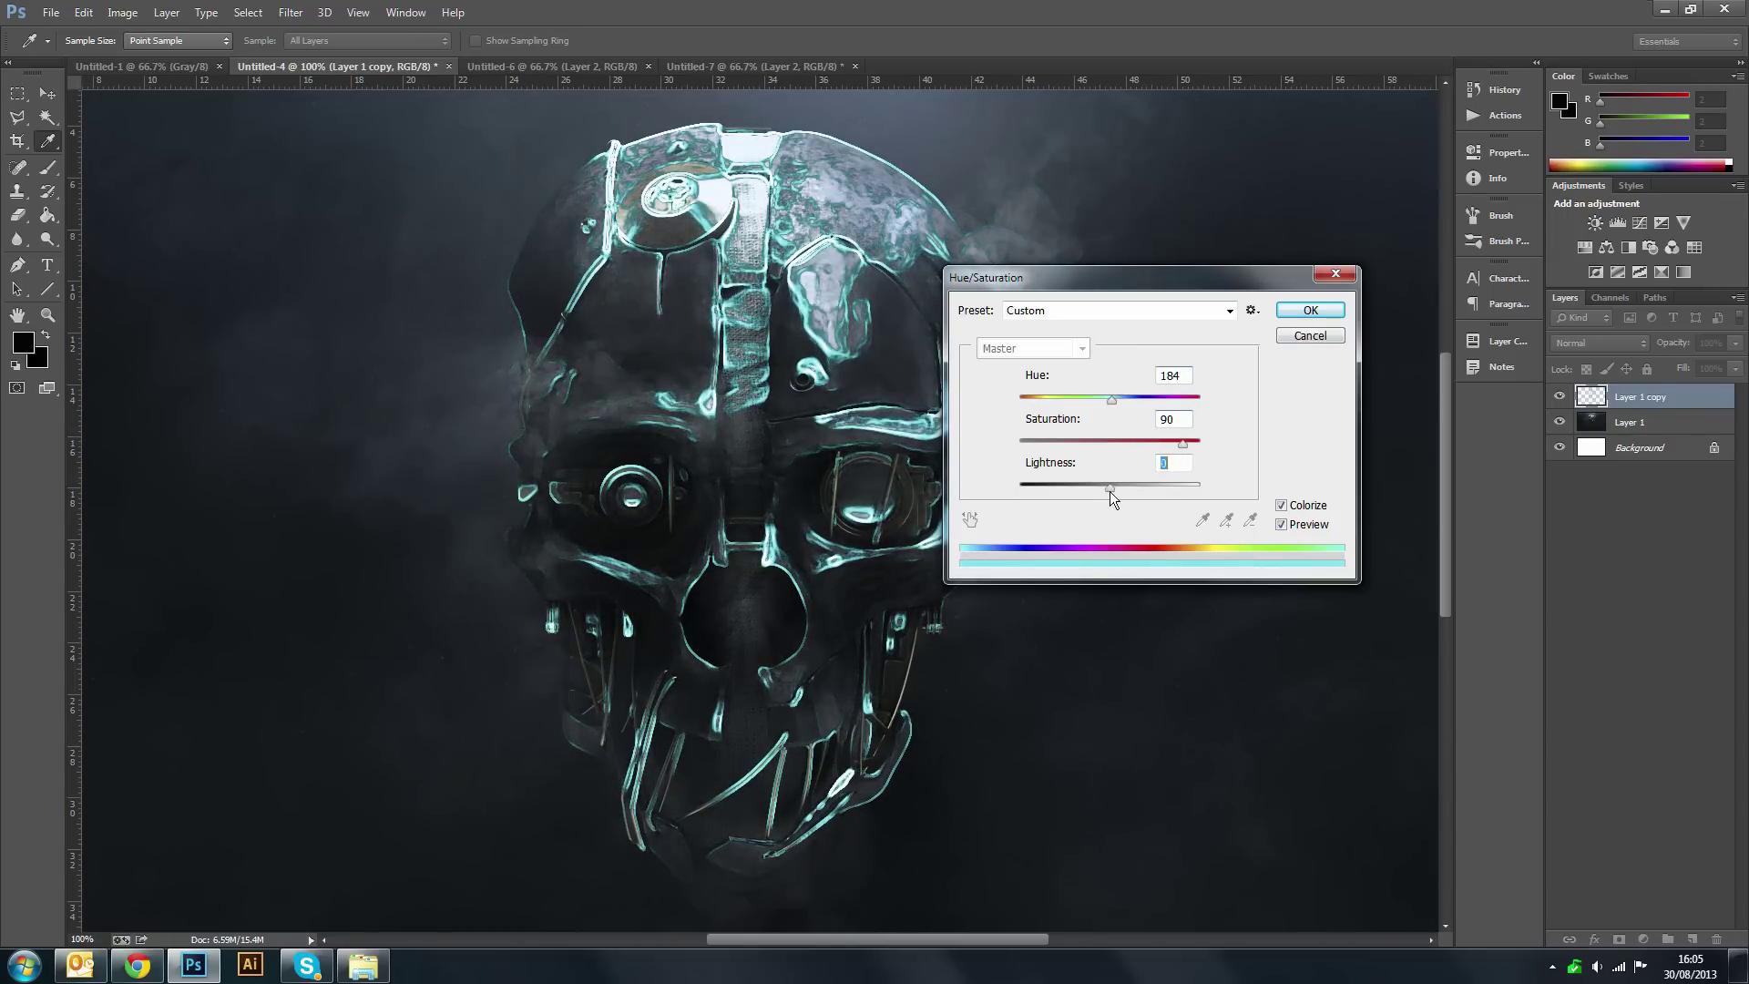
click(1185, 444)
drag(1186, 446, 1157, 447)
click(1310, 310)
- Add an Outer Glow to Layer 1 copy with the cyan colour 00eaff
key(b)
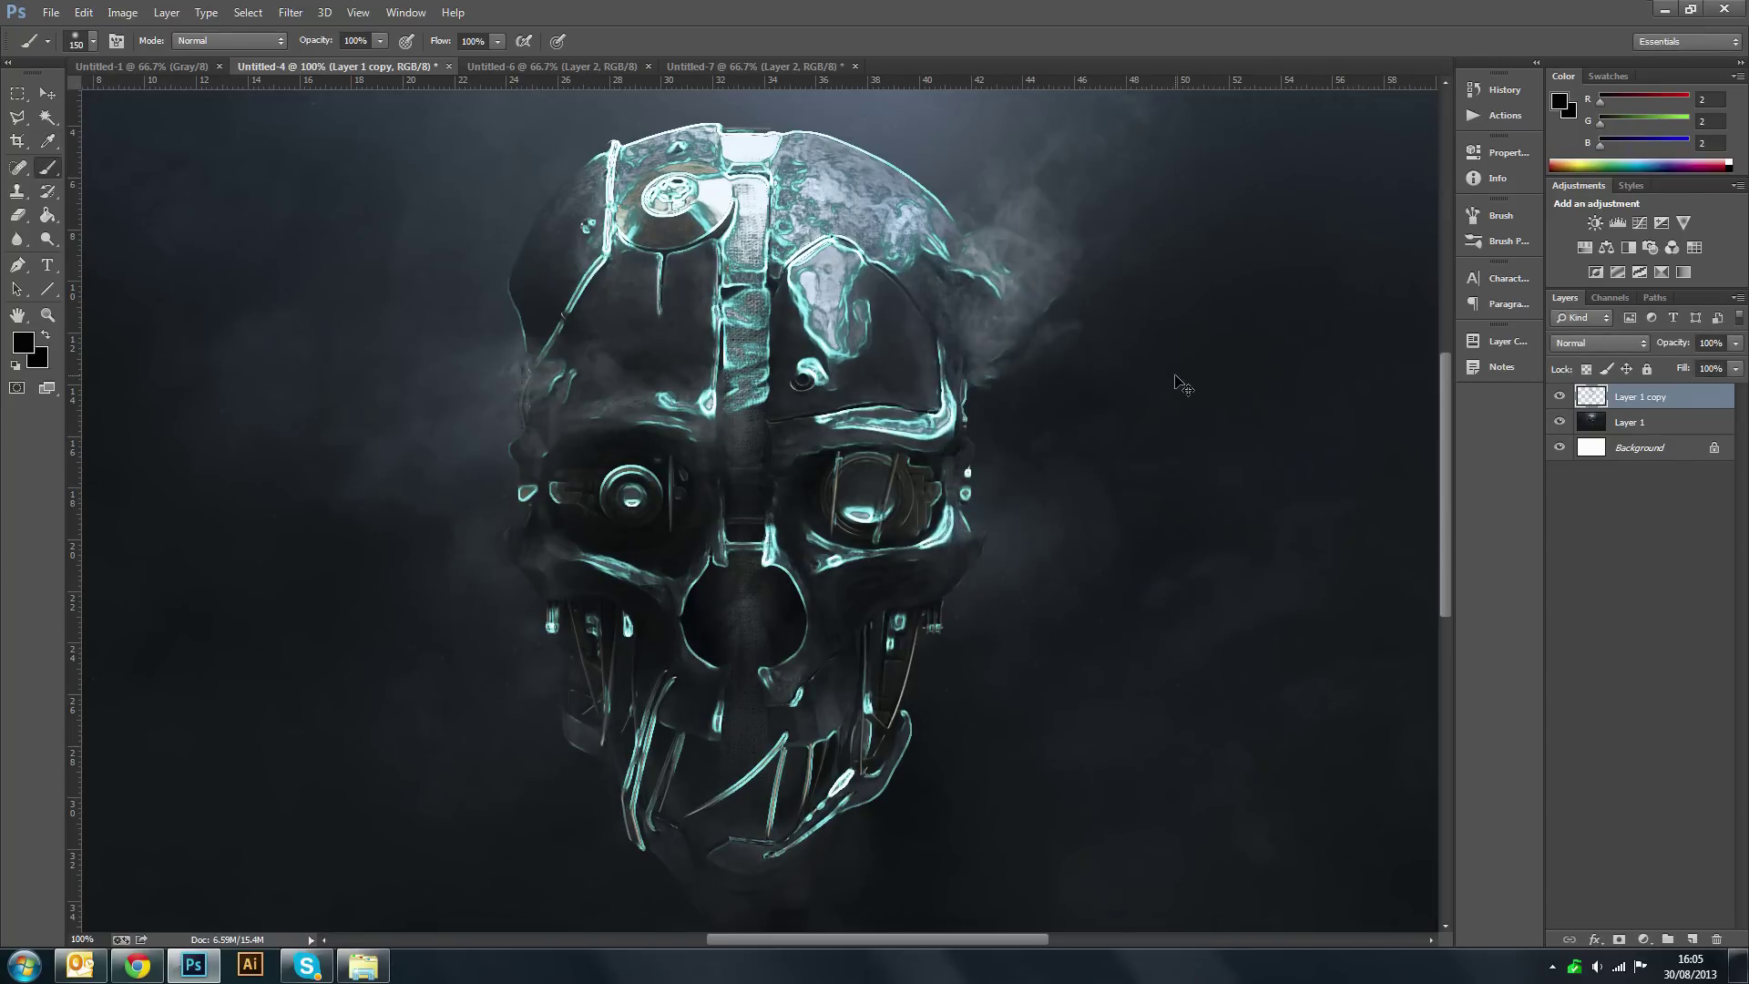
key(ctrl+plus)
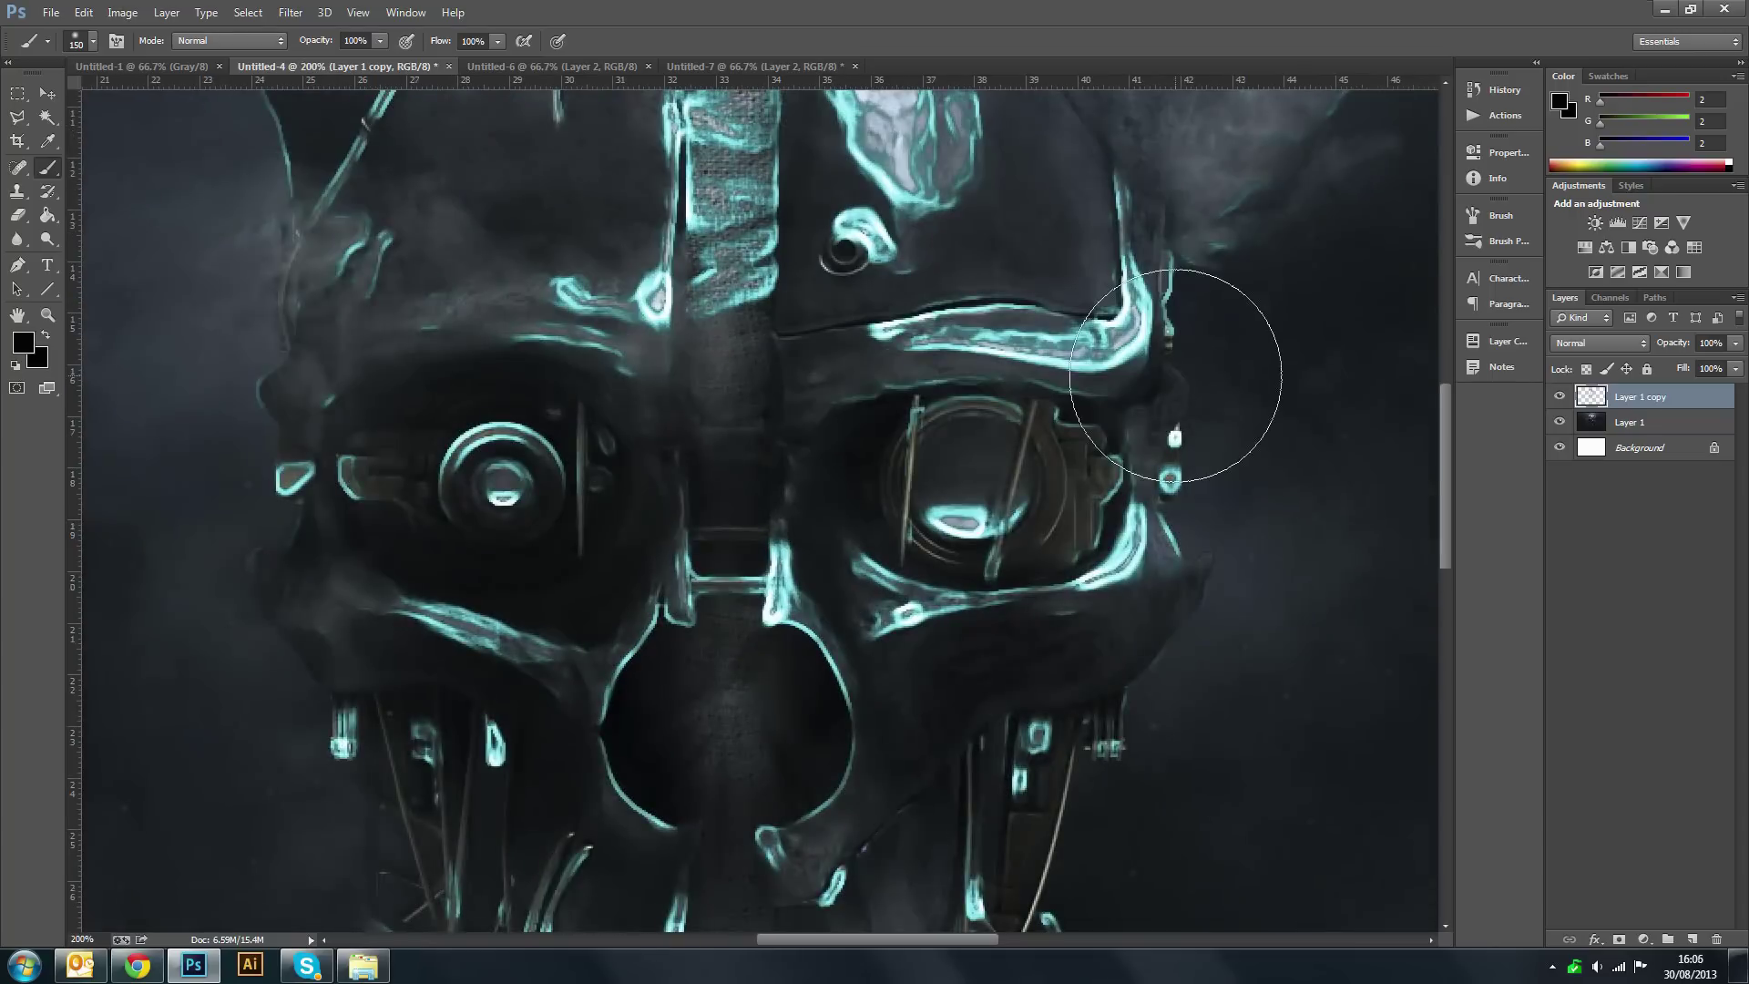
double_click(1701, 406)
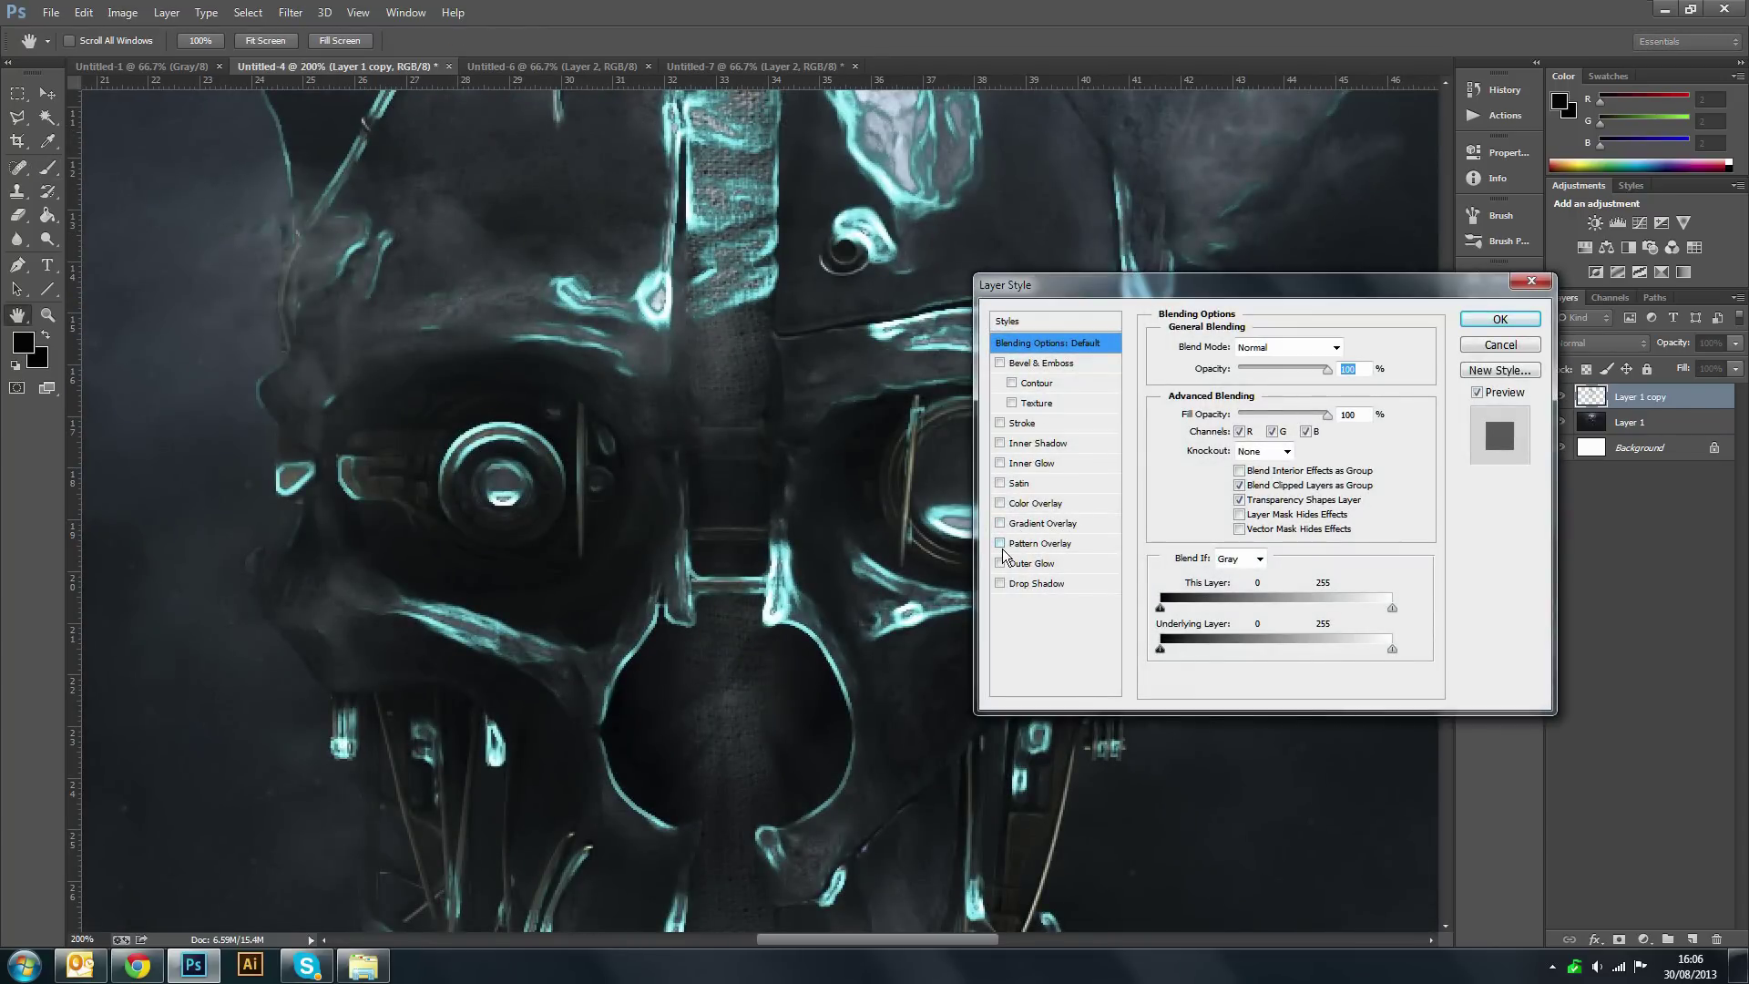
click(1001, 563)
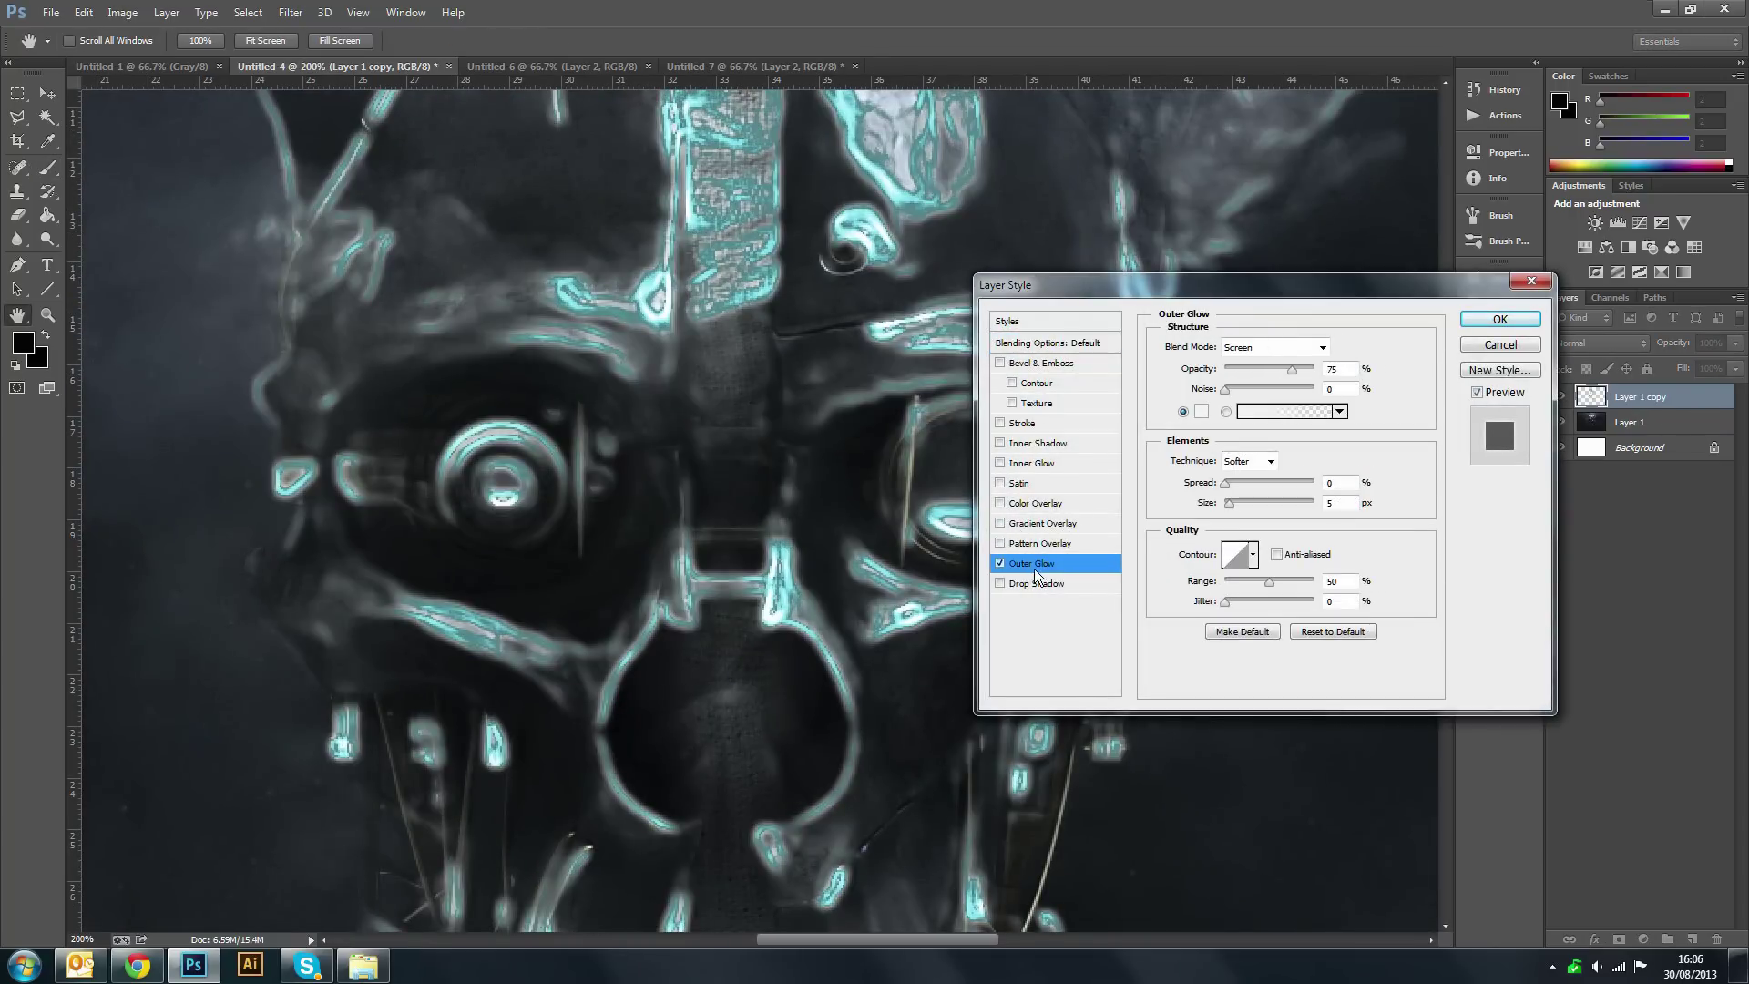
click(1202, 411)
drag(565, 811, 565, 790)
click(543, 679)
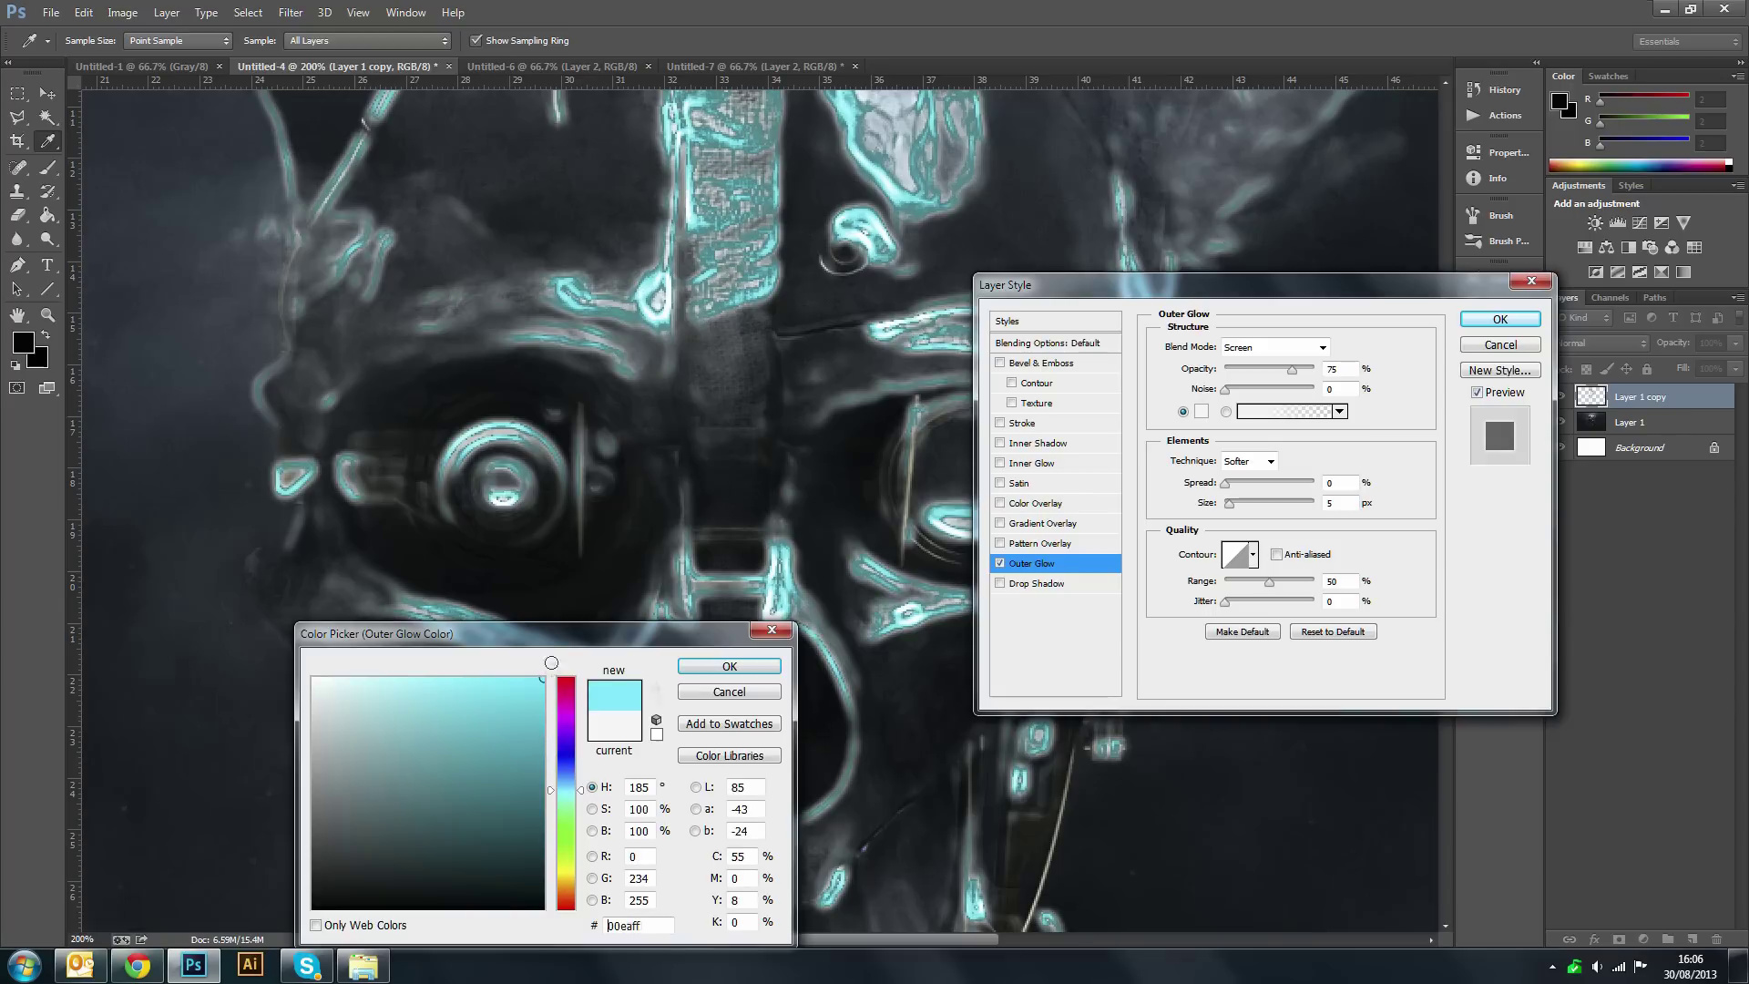
click(683, 669)
- Set the outer glow to 57% opacity with a small size and apply it
mouse_move(1230, 503)
mouse_down()
mouse_move(1240, 512)
mouse_move(1228, 503)
mouse_up()
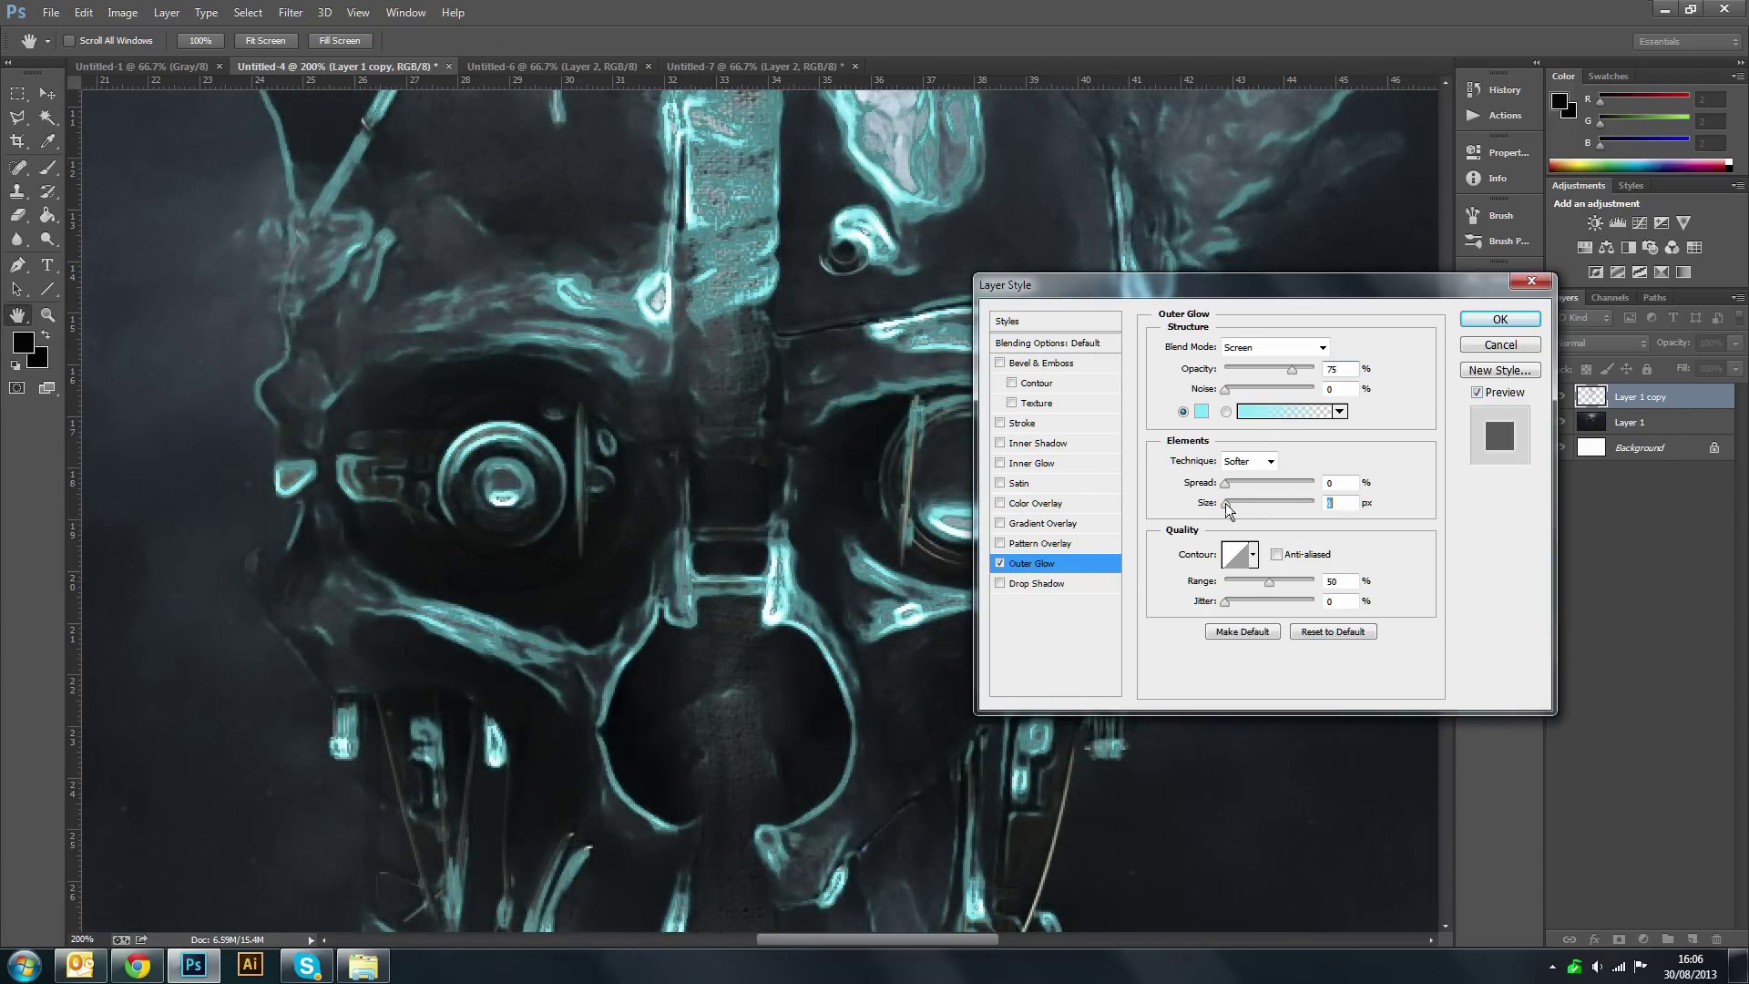
drag(1284, 379, 1276, 369)
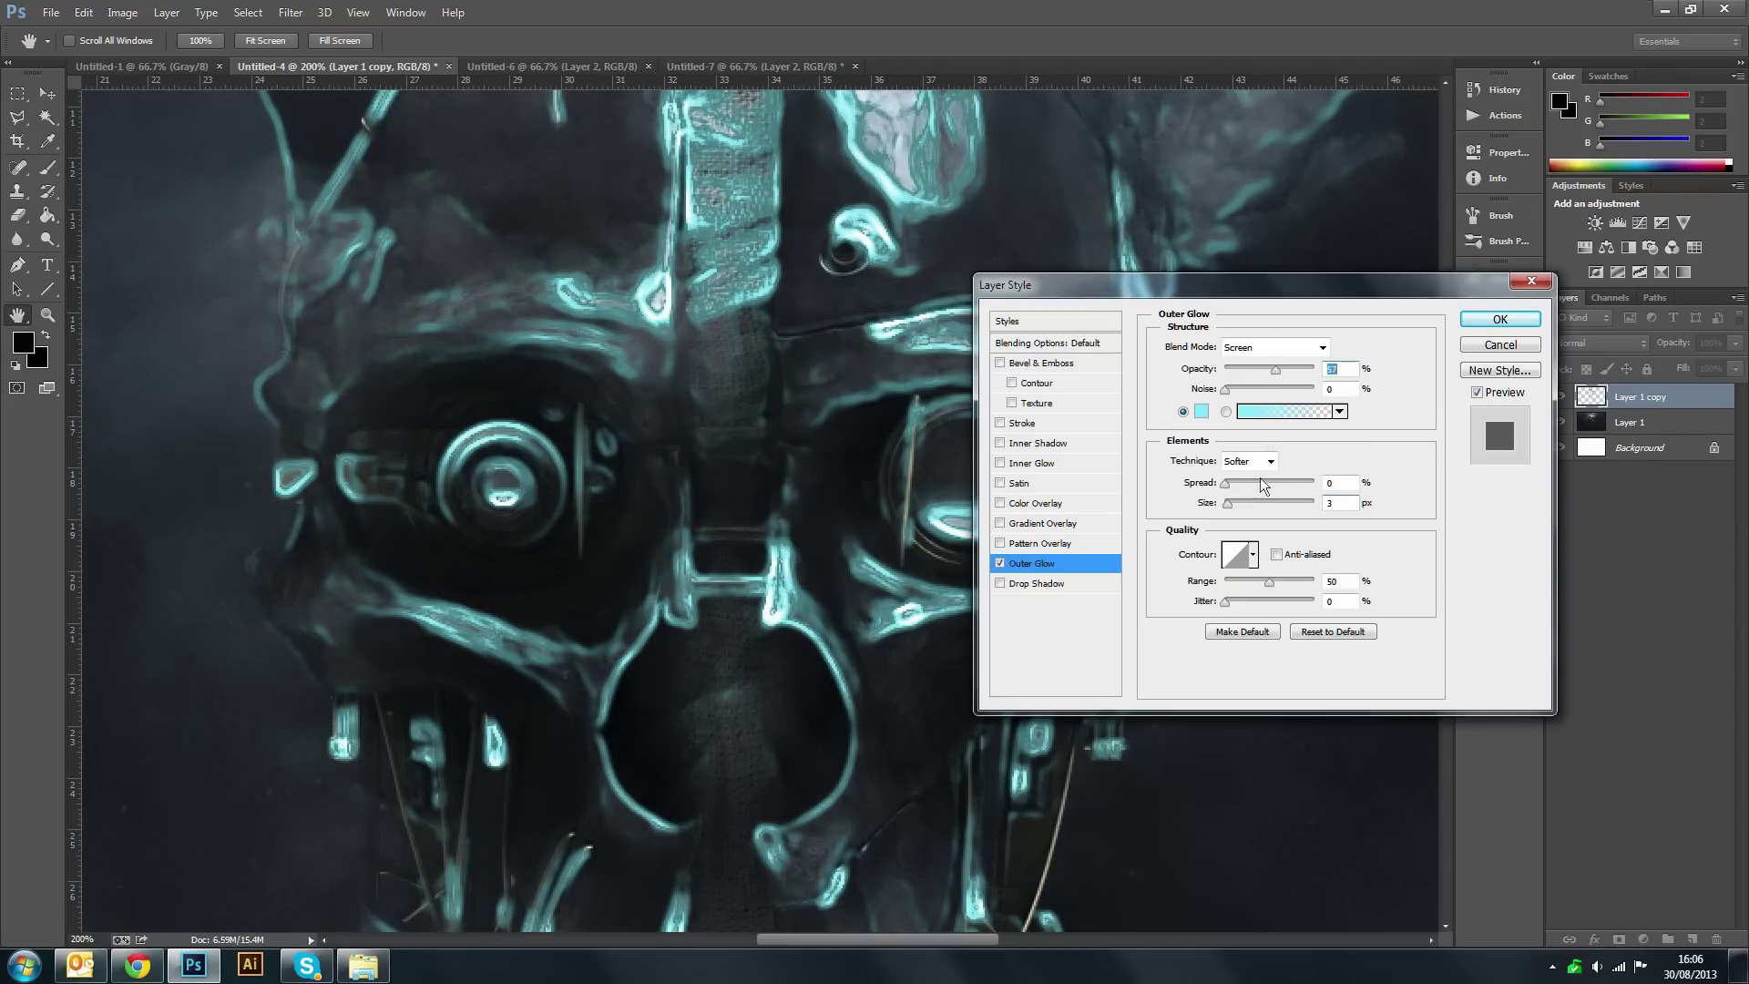
drag(1231, 500, 1226, 506)
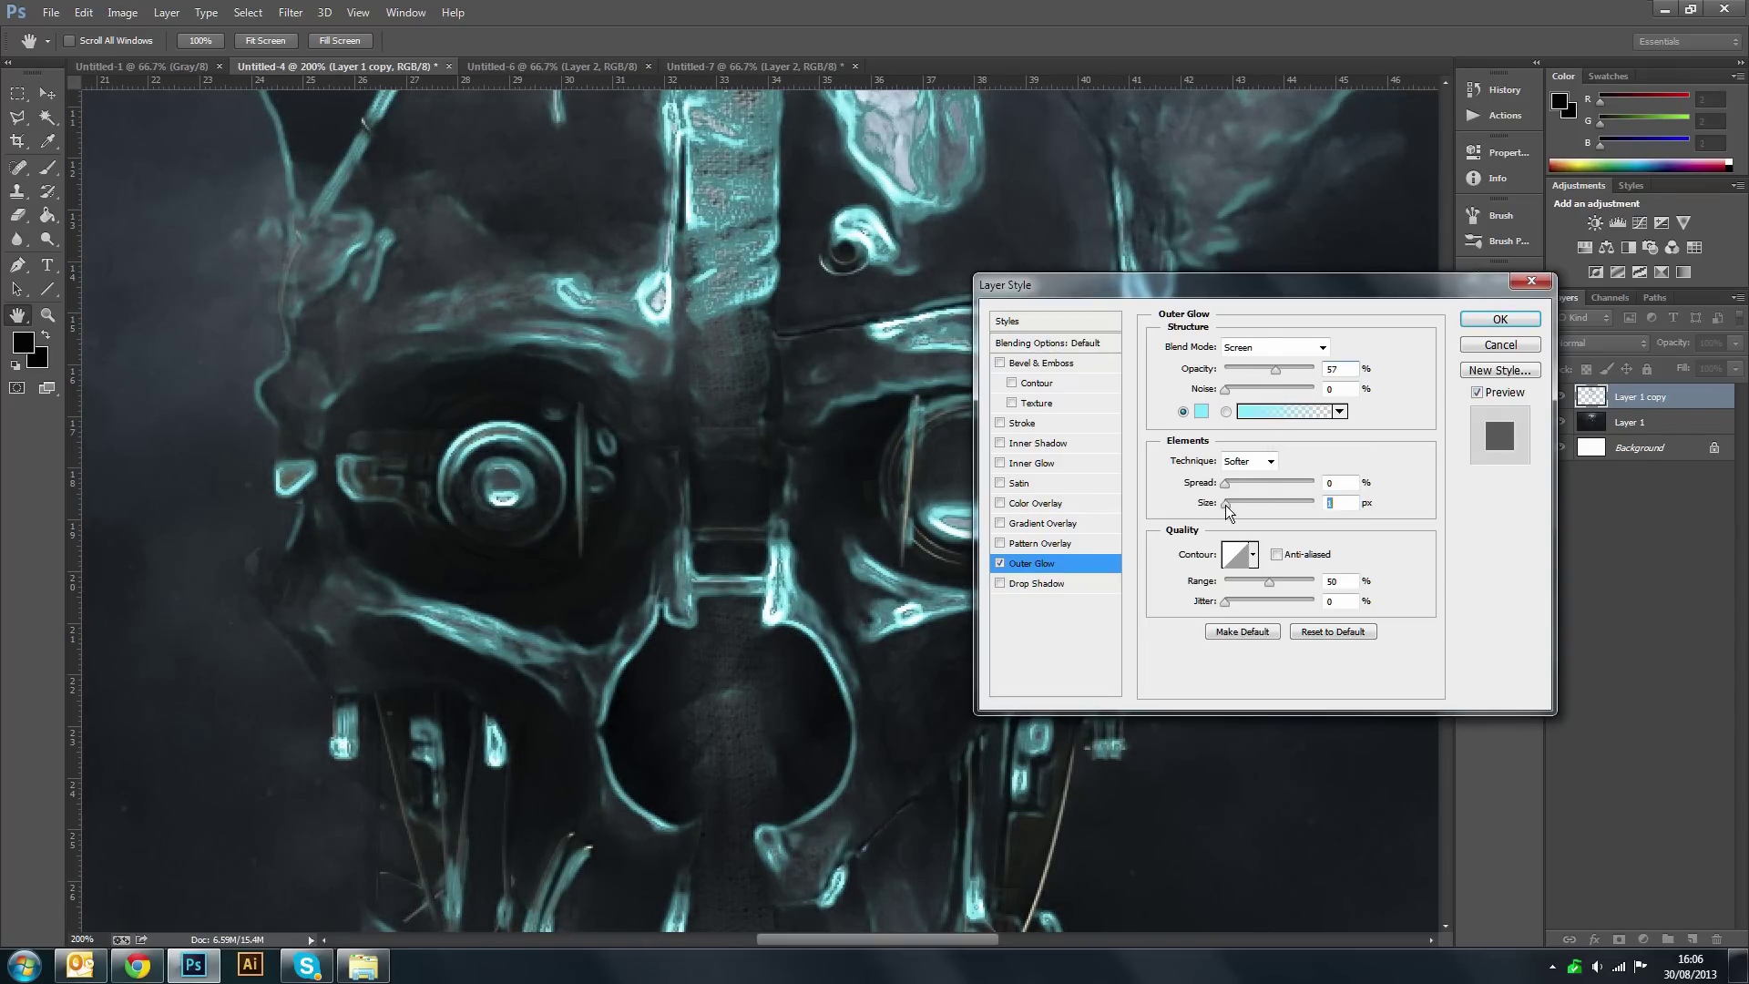
click(1482, 320)
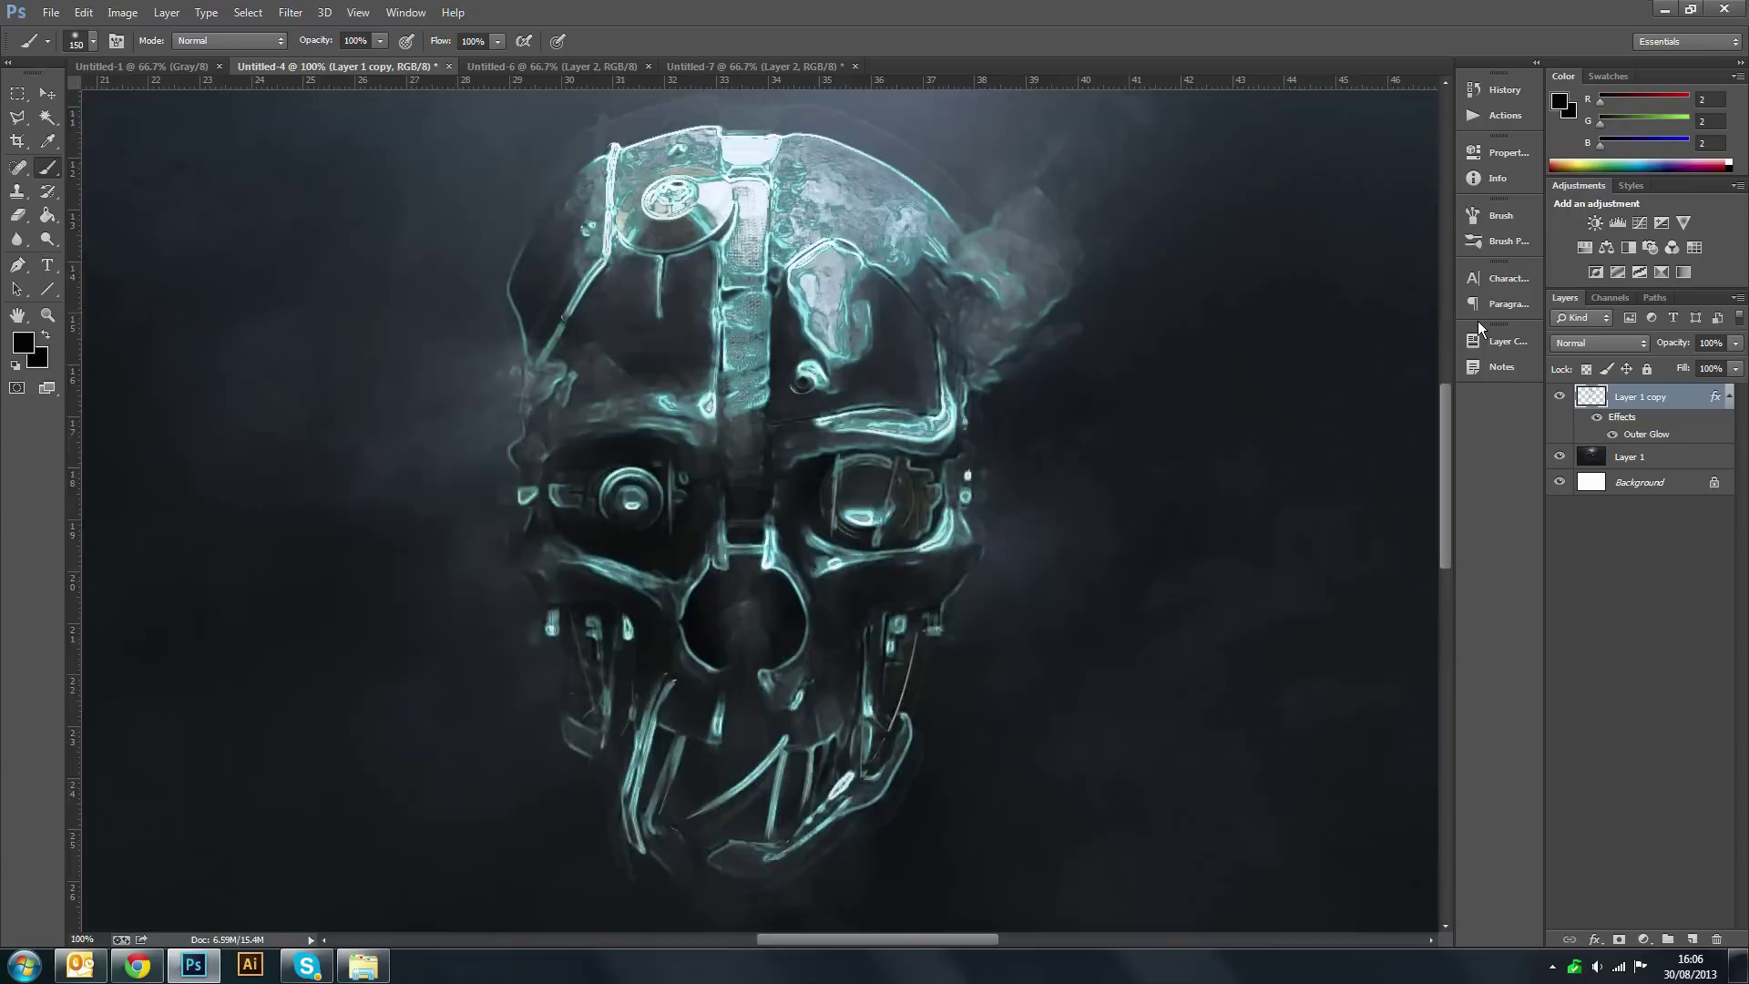
scroll(1002, 455, down, 2)
scroll(1003, 456, up, 3)
scroll(1105, 488, down, 1)
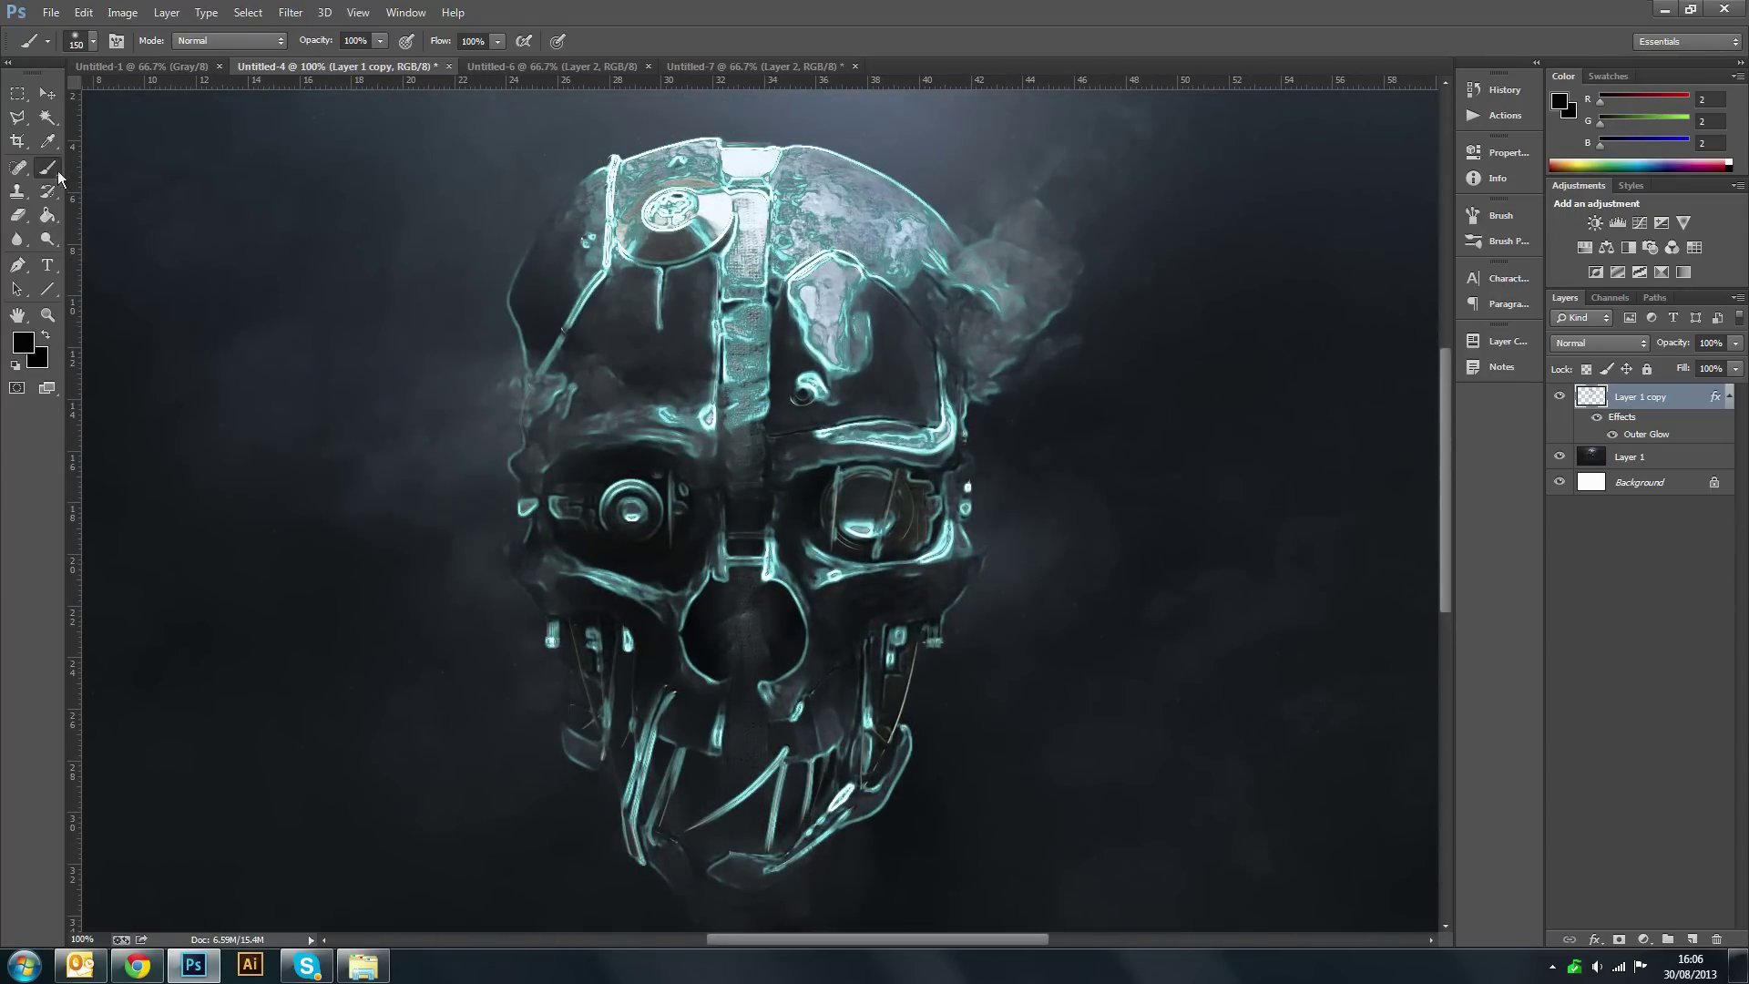
click(92, 42)
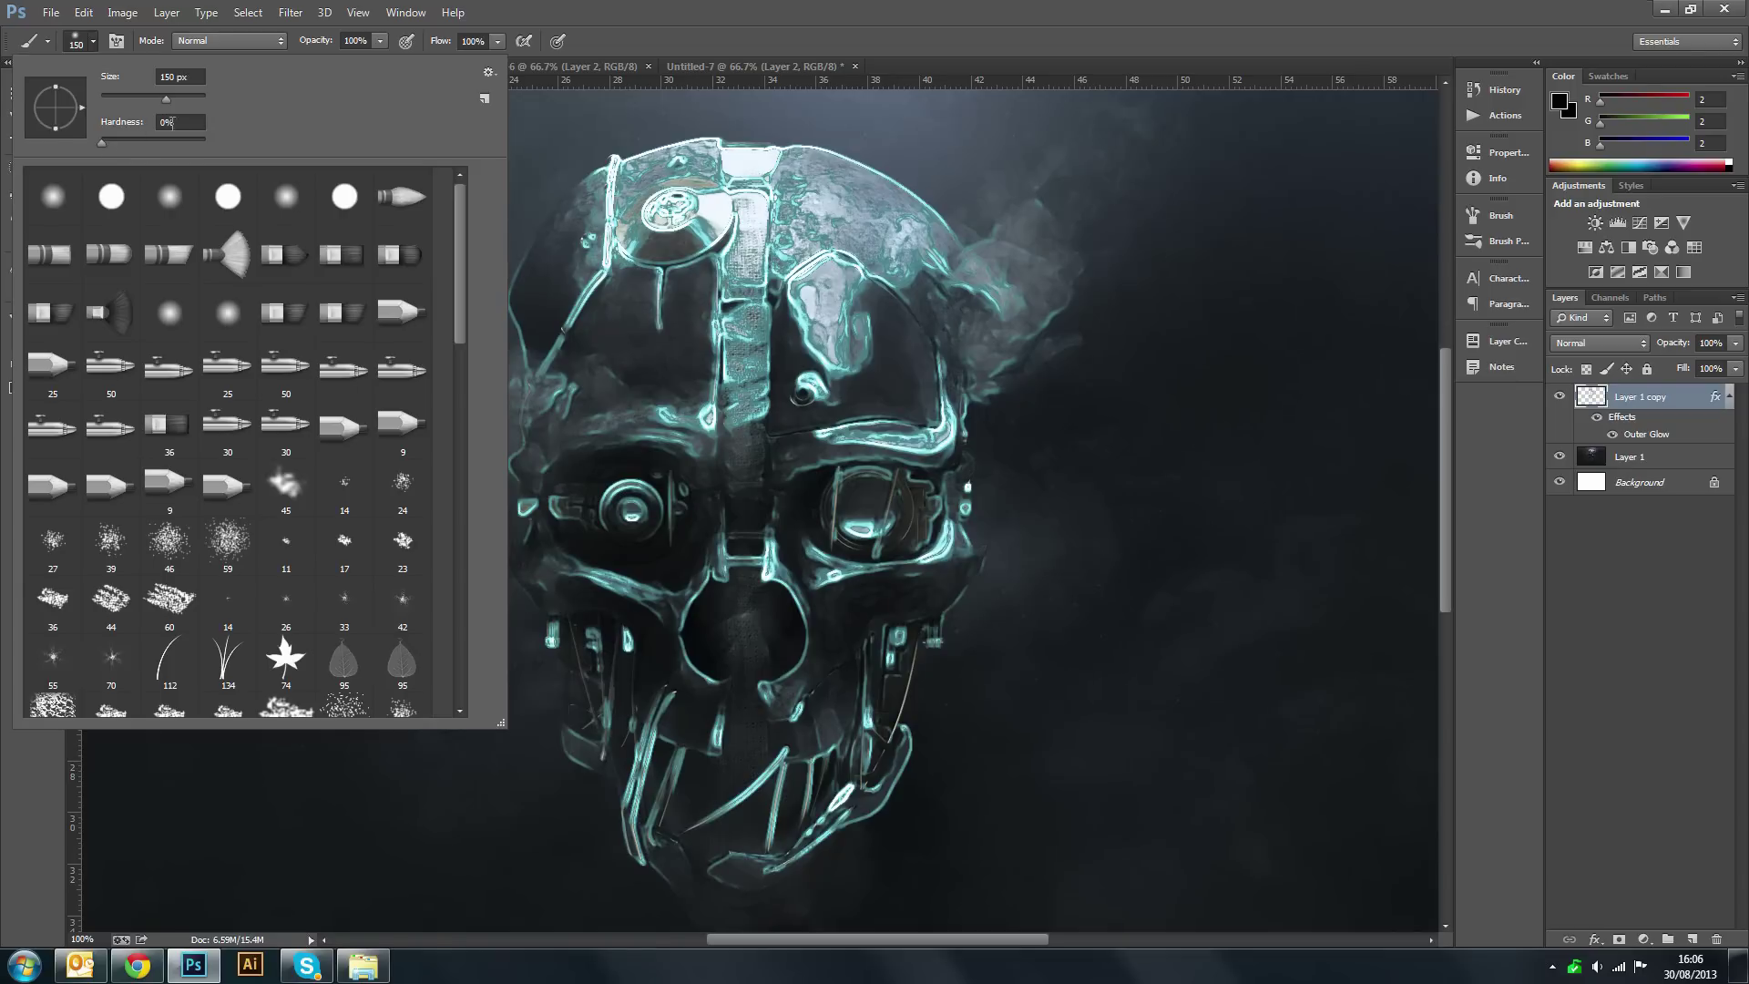
- Set the foreground colour to bright cyan 00d8ff
click(588, 12)
click(23, 345)
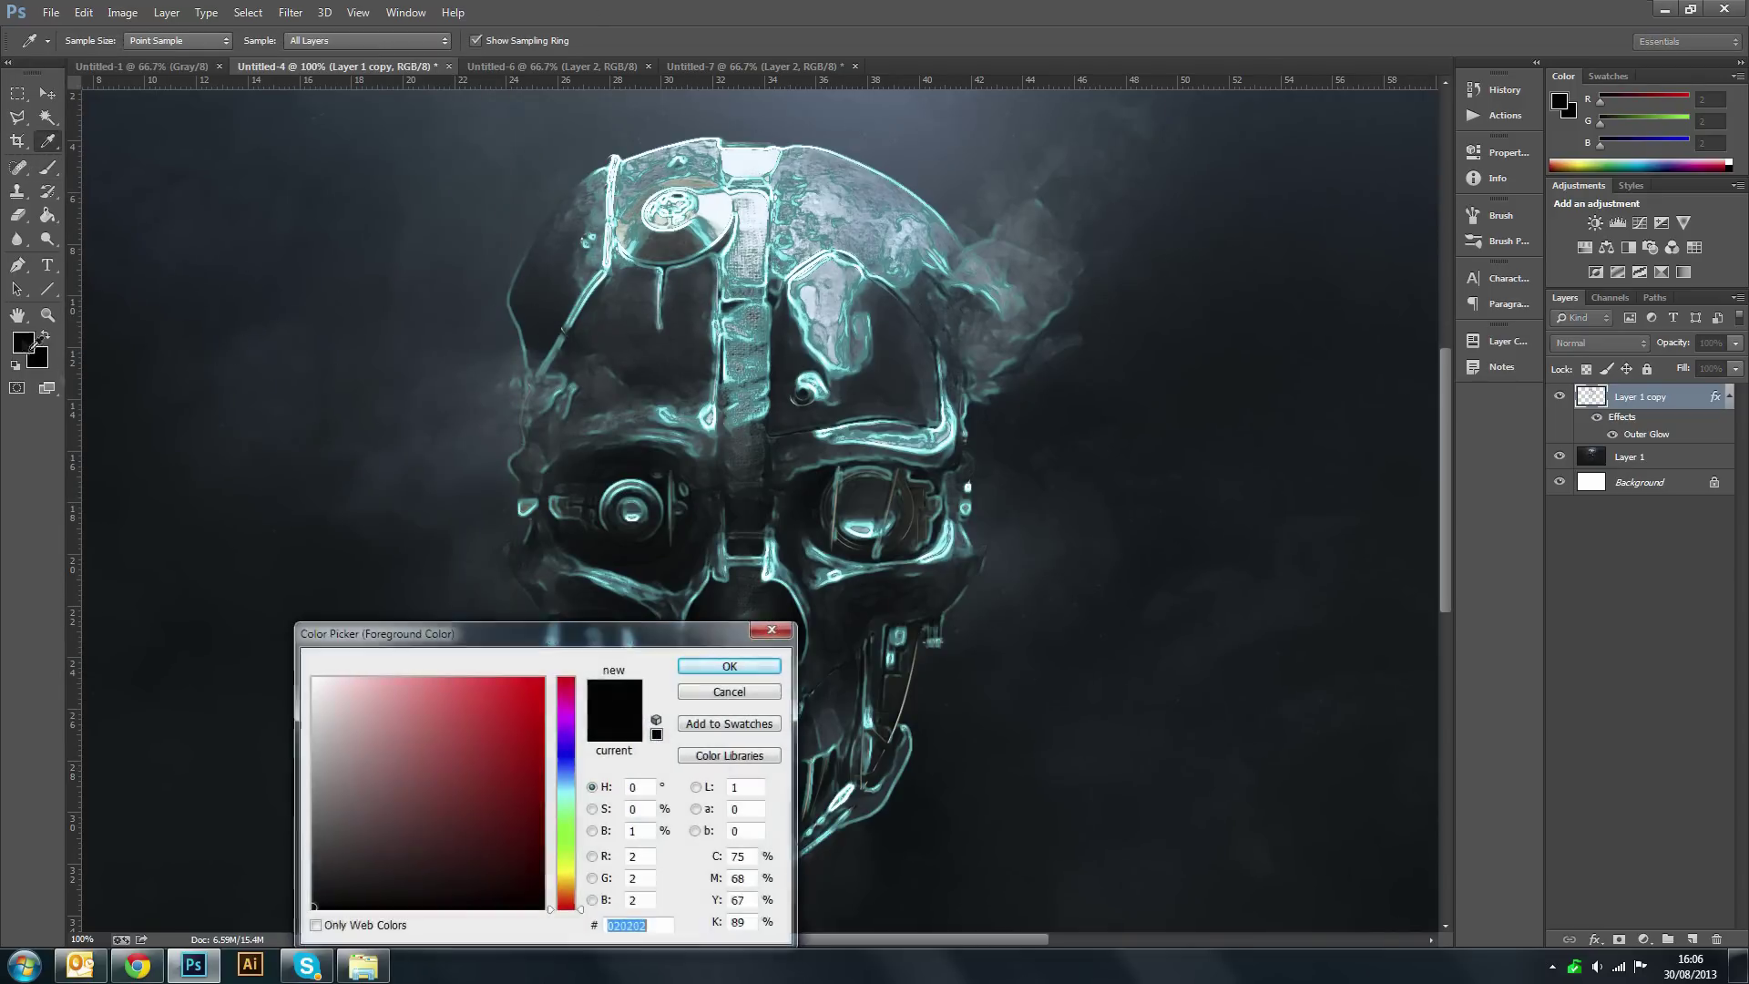
click(566, 787)
drag(528, 729, 583, 691)
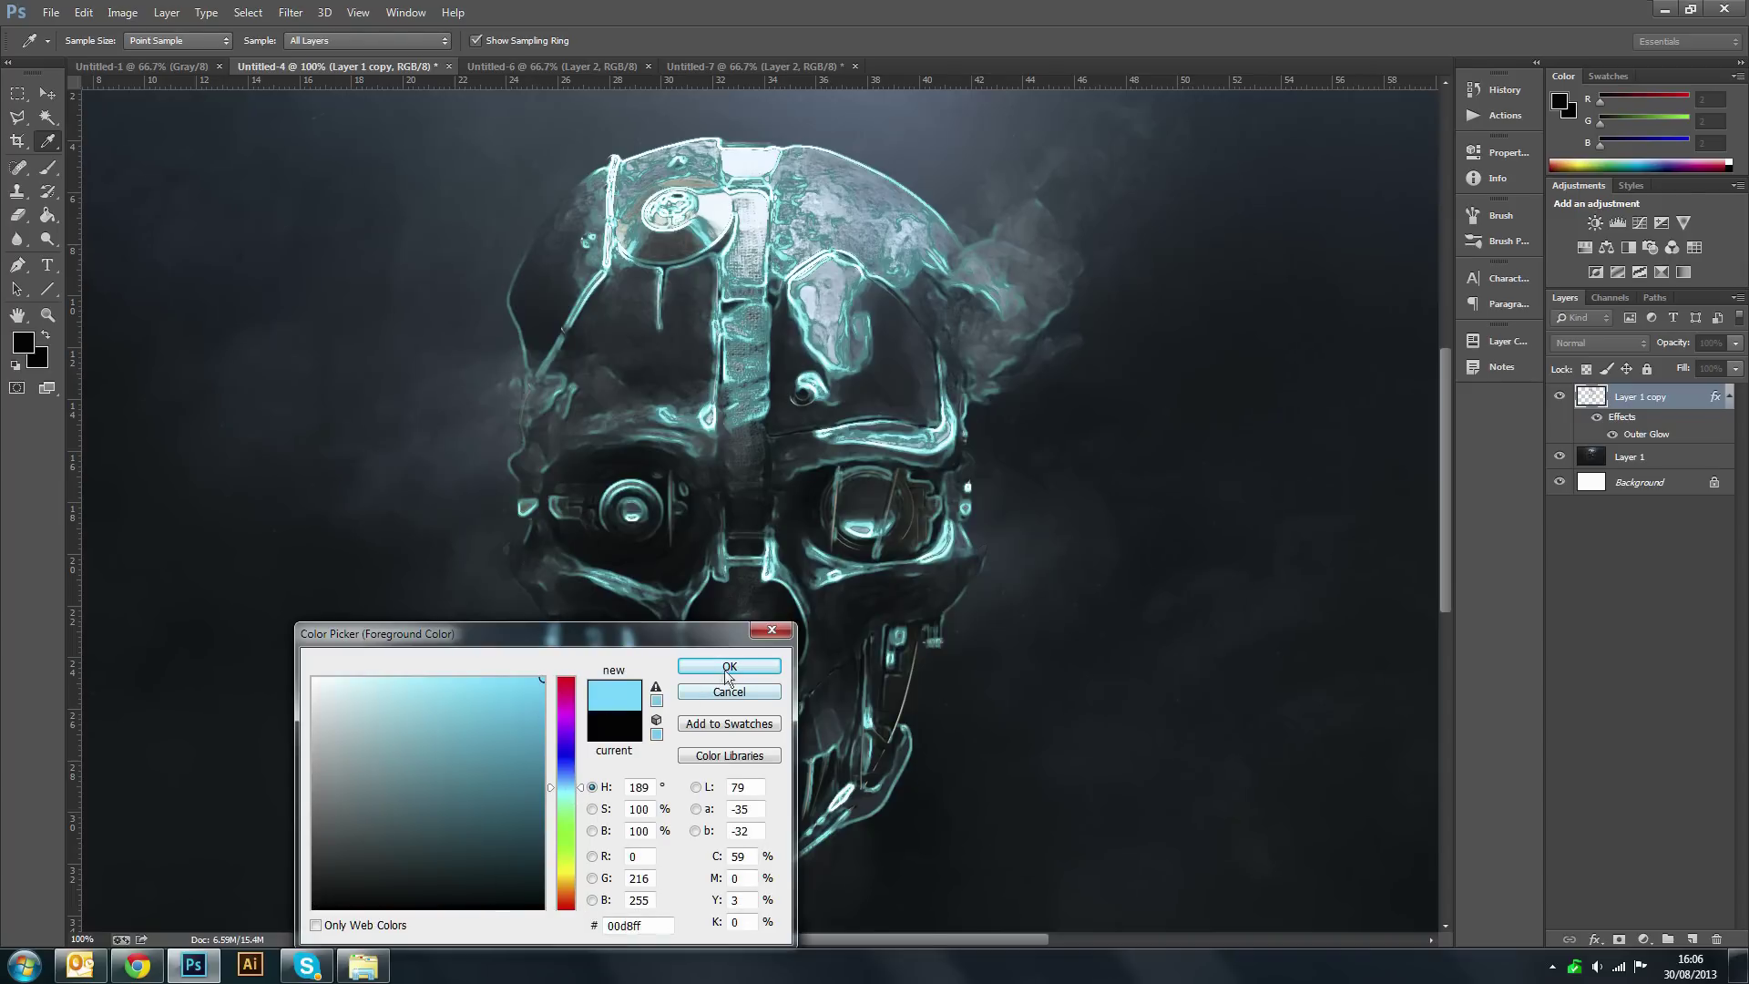
click(729, 666)
- On a new Layer 2, paint cyan over forehead, eye and jaw, then set it to Color mode
click(1693, 938)
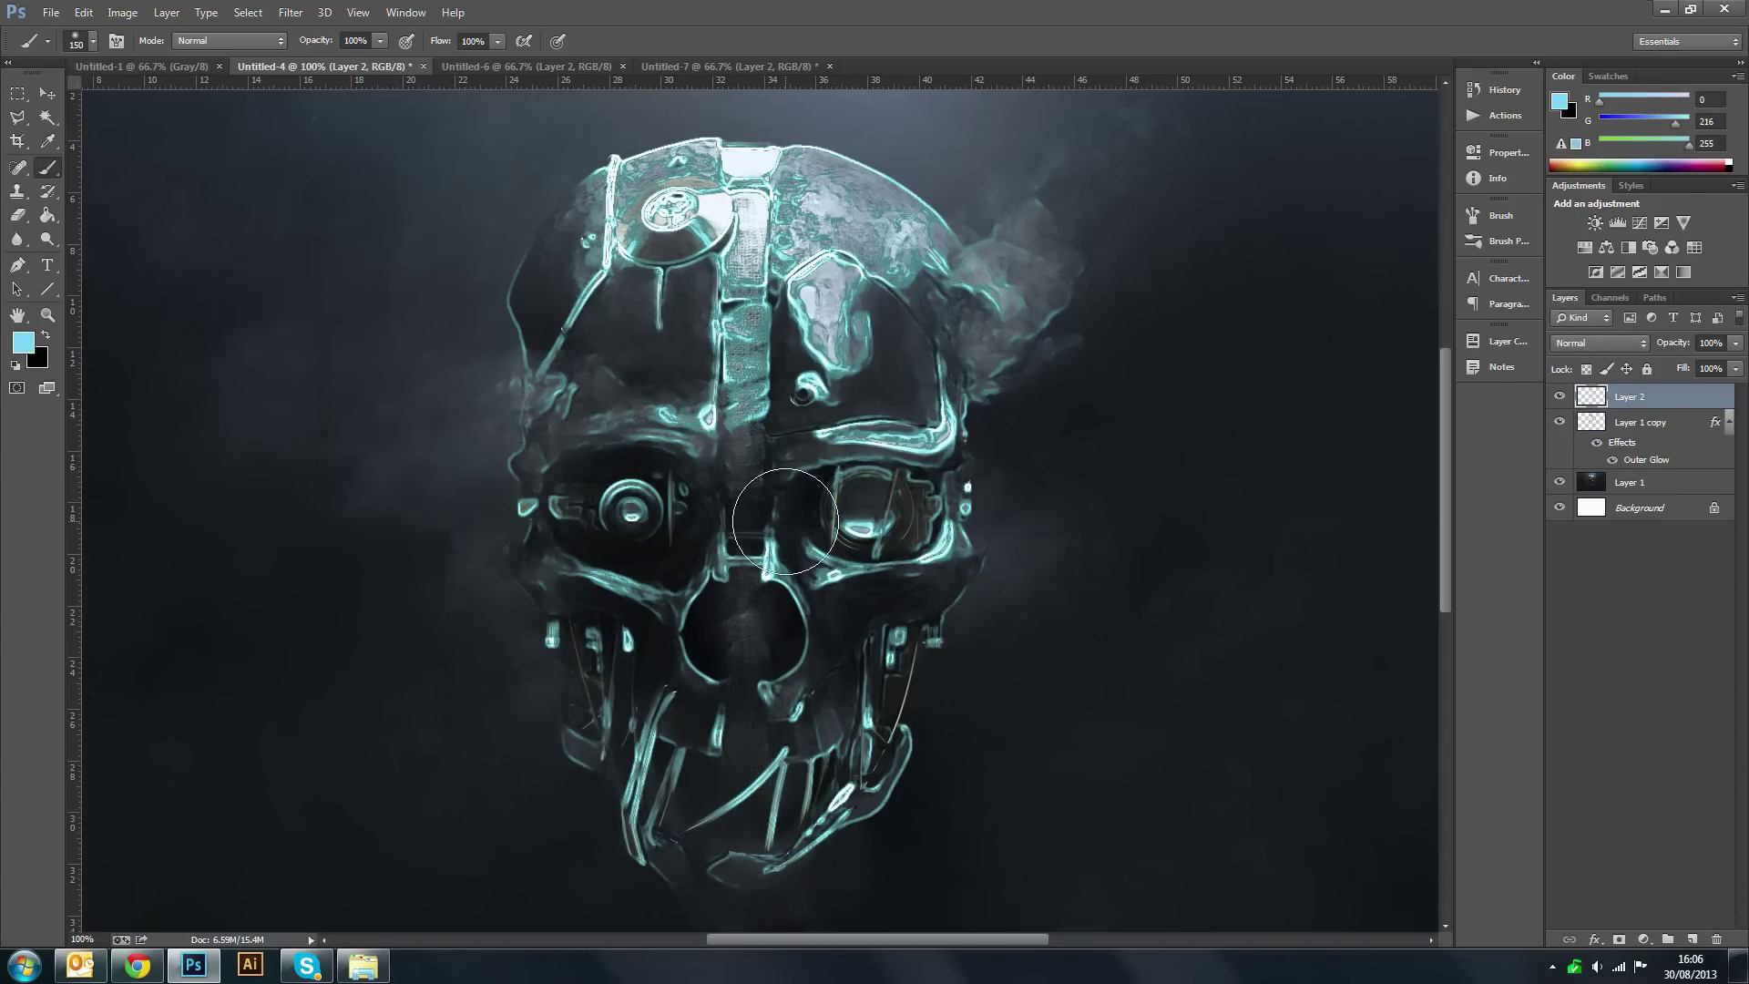
mouse_move(757, 476)
mouse_down()
mouse_move(902, 419)
mouse_move(900, 360)
mouse_up()
mouse_move(924, 545)
mouse_down()
mouse_move(834, 601)
mouse_move(809, 756)
mouse_move(847, 766)
mouse_up()
mouse_move(658, 301)
mouse_down()
mouse_move(674, 273)
mouse_move(701, 319)
mouse_up()
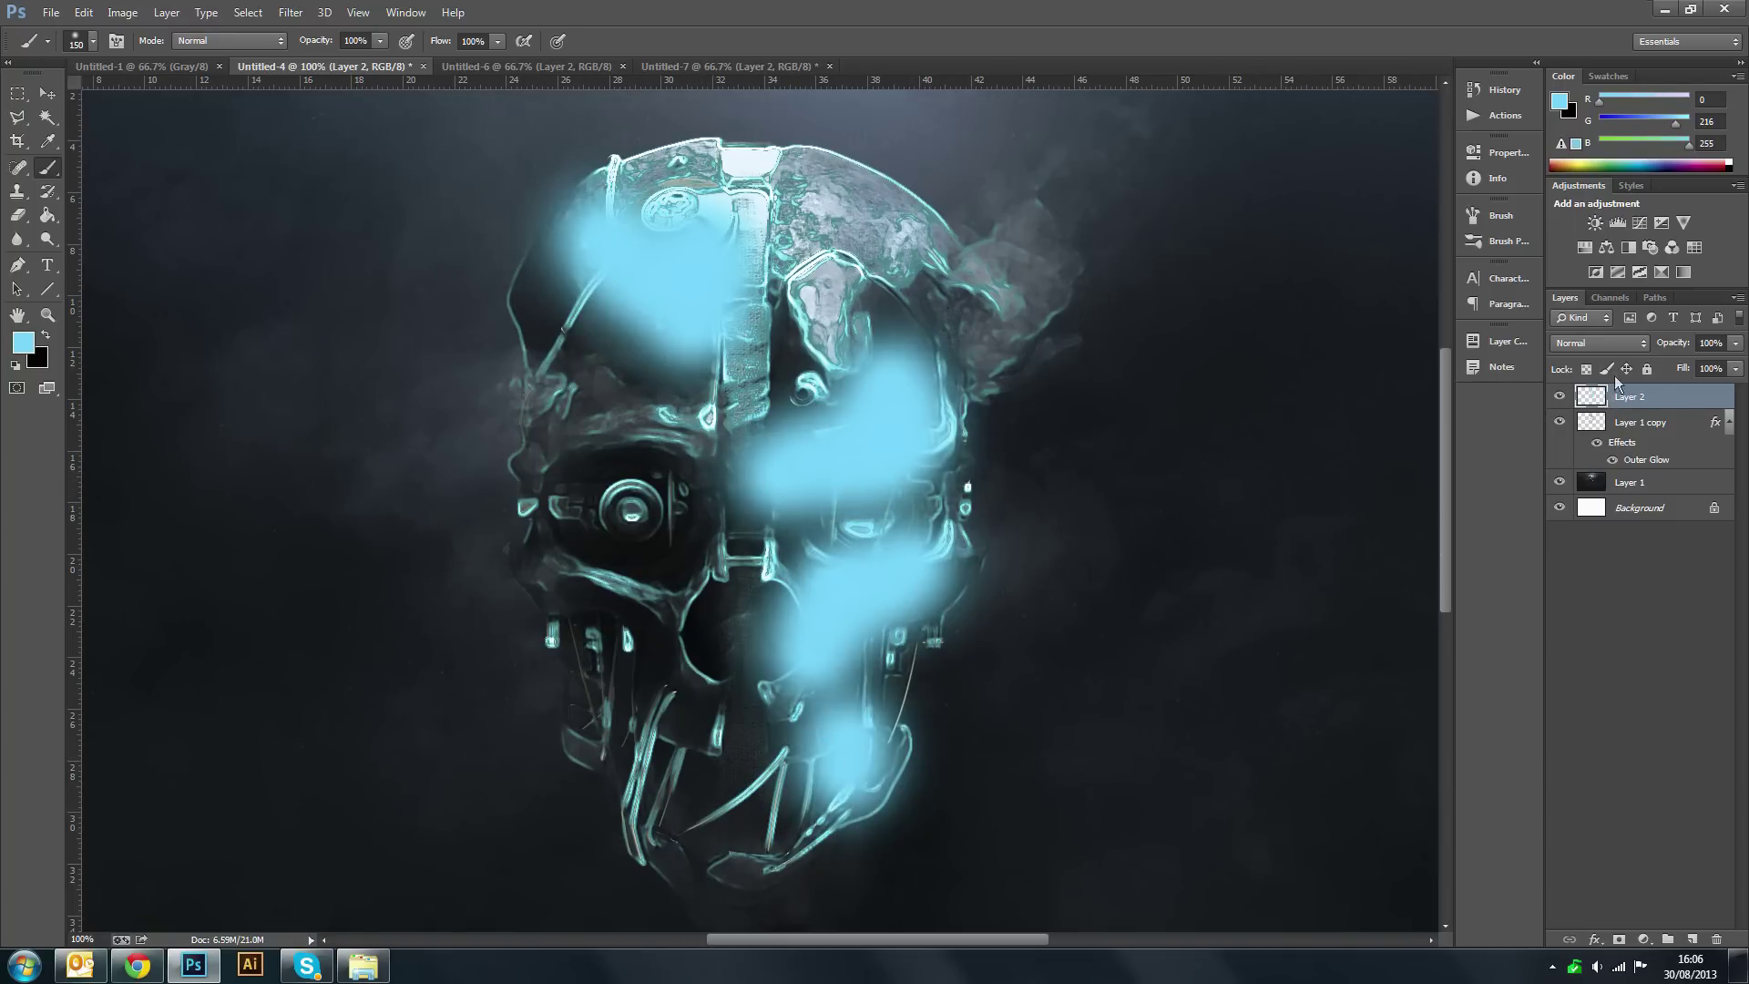
click(1600, 343)
click(1576, 800)
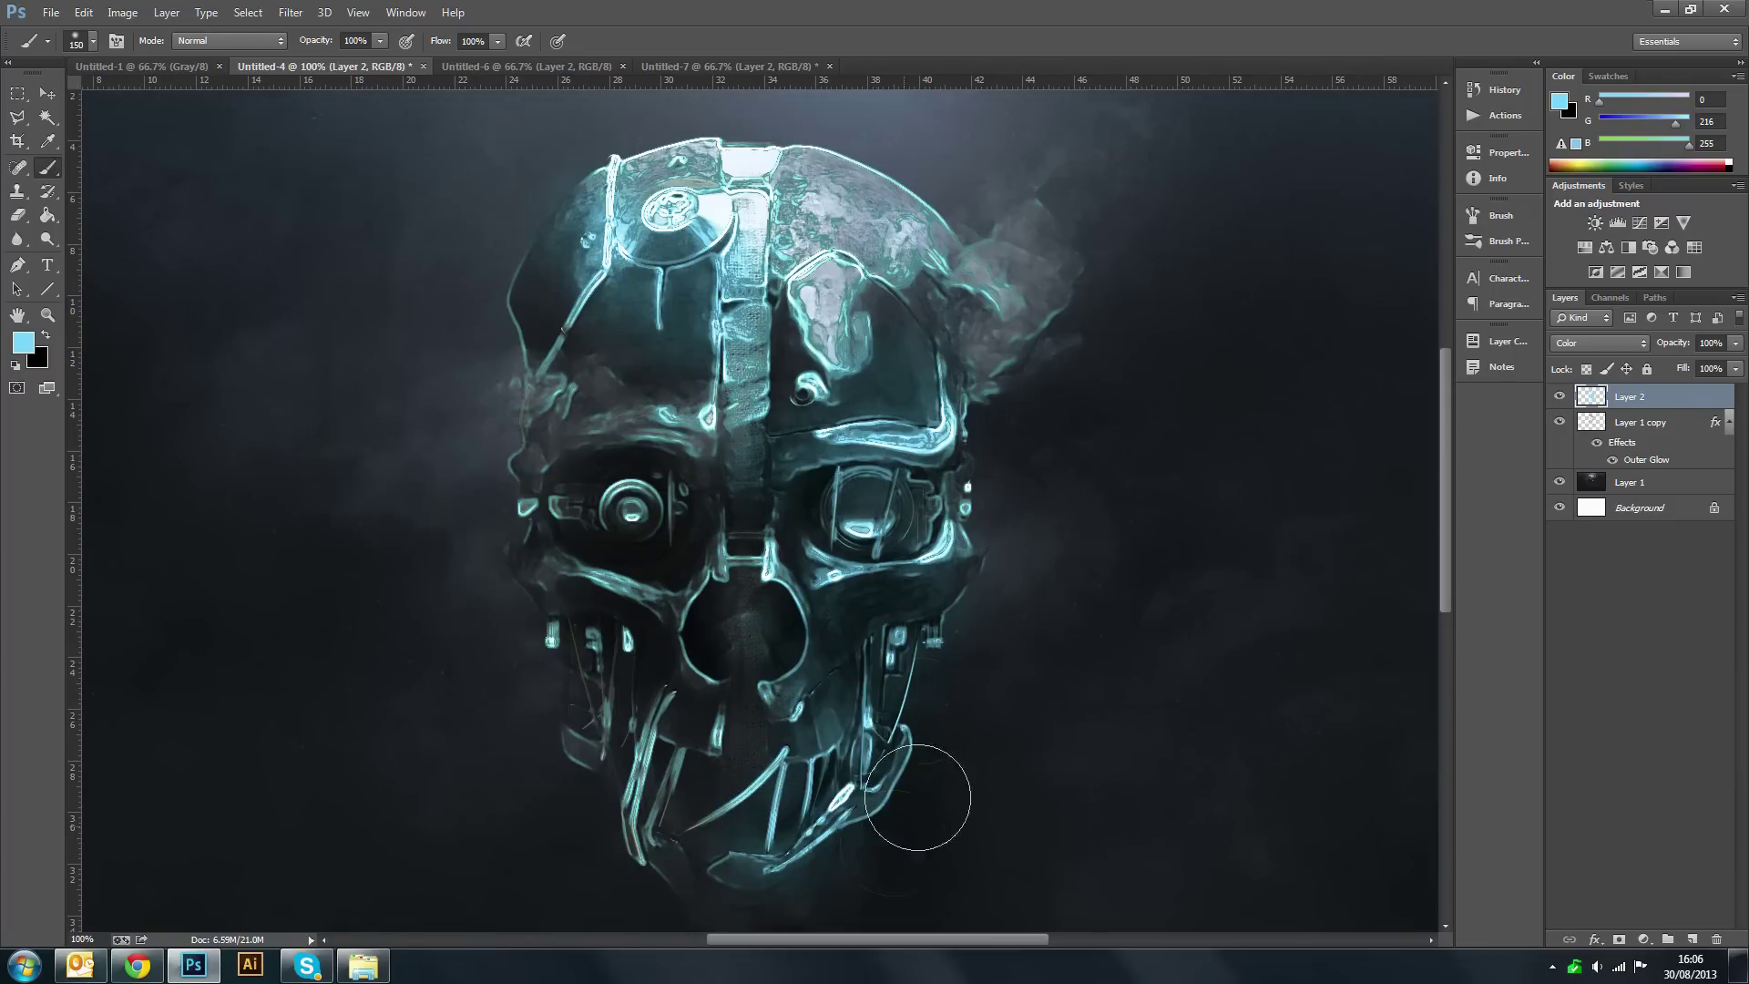
- Select Layer 1 copy and set up the Eraser at 48% opacity, size 125
click(1669, 423)
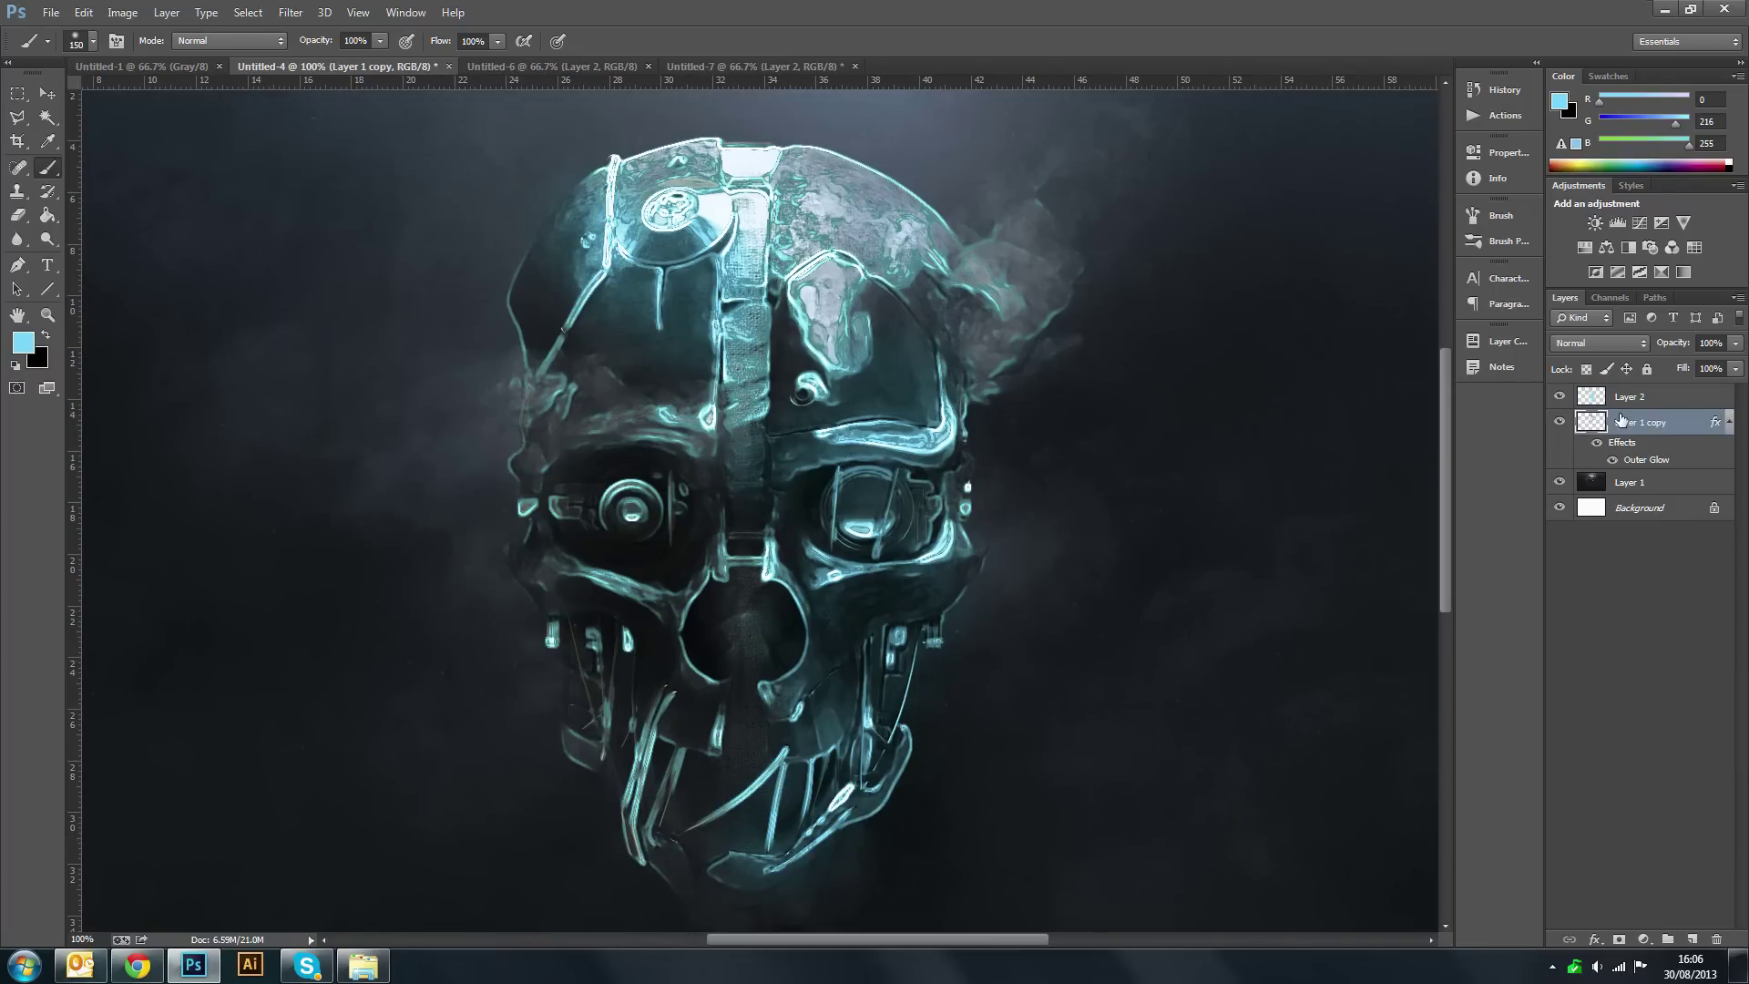
click(1562, 423)
drag(18, 215, 91, 212)
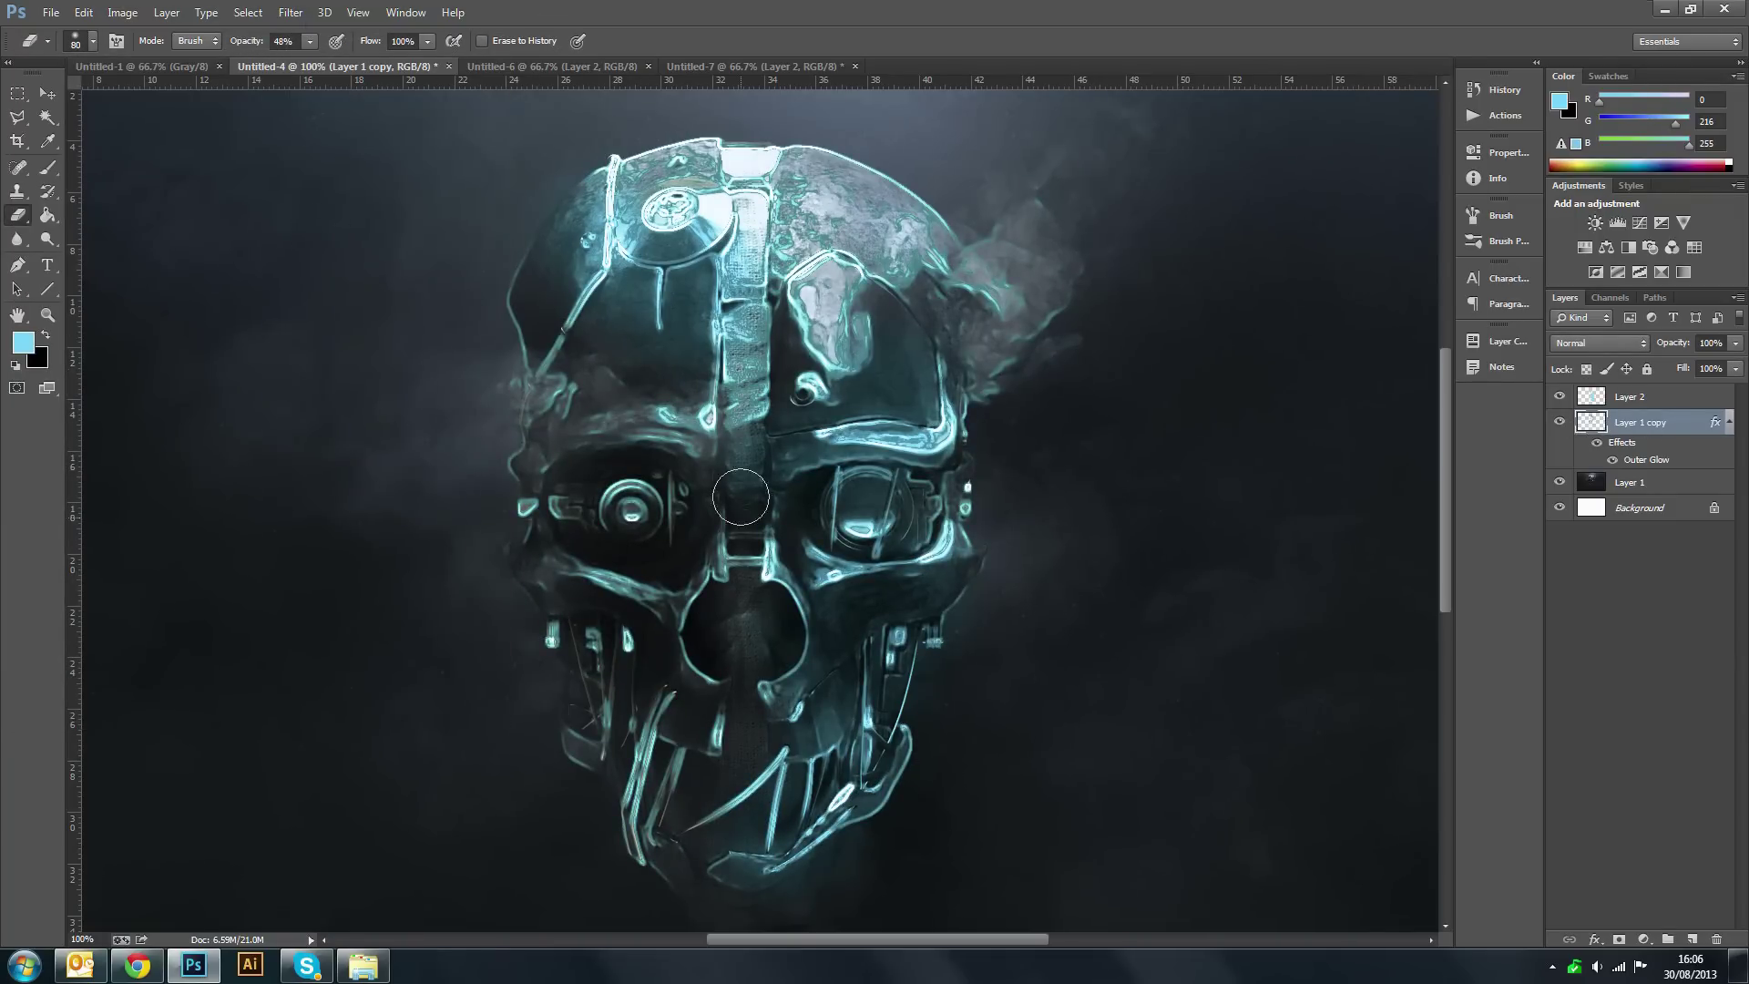
key(bracketright)
key(bracketright)
key(bracketright)
- Erase parts of the cyan glow on the forehead, left eye, cheek, cranium and upper-right smoke
click(648, 404)
key(bracketright)
mouse_move(561, 250)
mouse_down()
mouse_move(588, 192)
mouse_move(612, 233)
mouse_move(676, 226)
mouse_up()
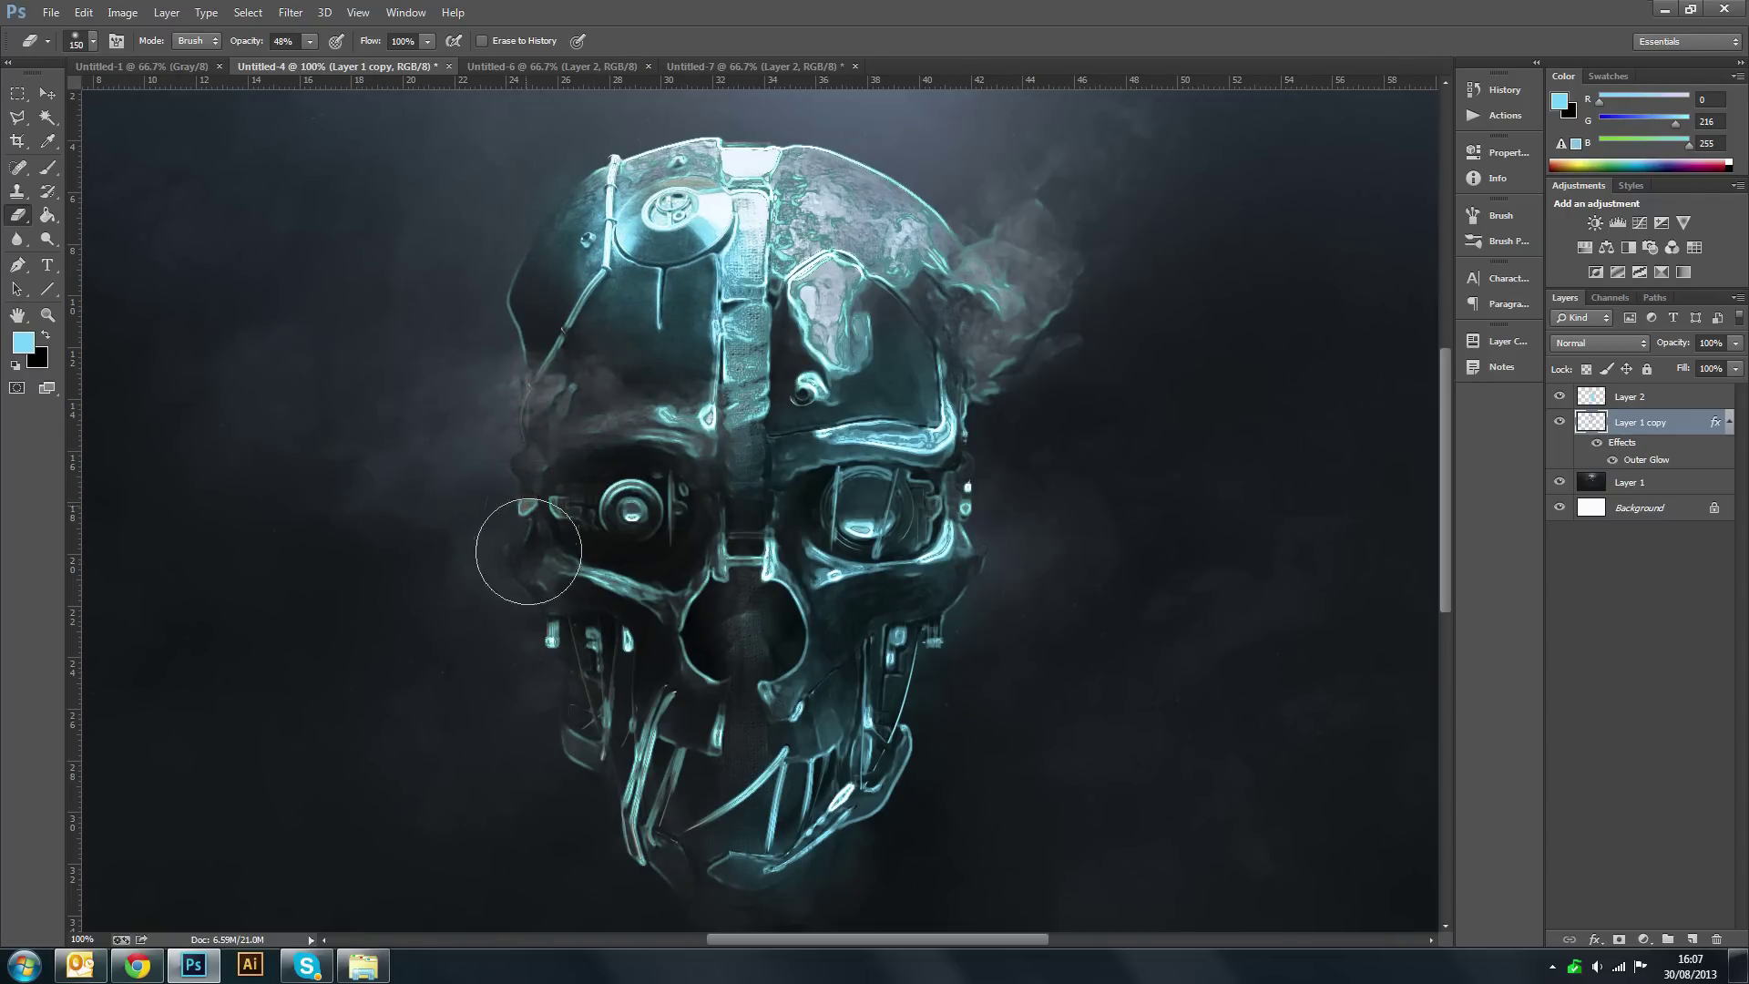
mouse_move(512, 536)
mouse_down()
mouse_move(589, 487)
mouse_move(627, 506)
mouse_up()
mouse_move(571, 571)
mouse_down()
mouse_move(565, 648)
mouse_move(594, 638)
mouse_move(575, 710)
mouse_up()
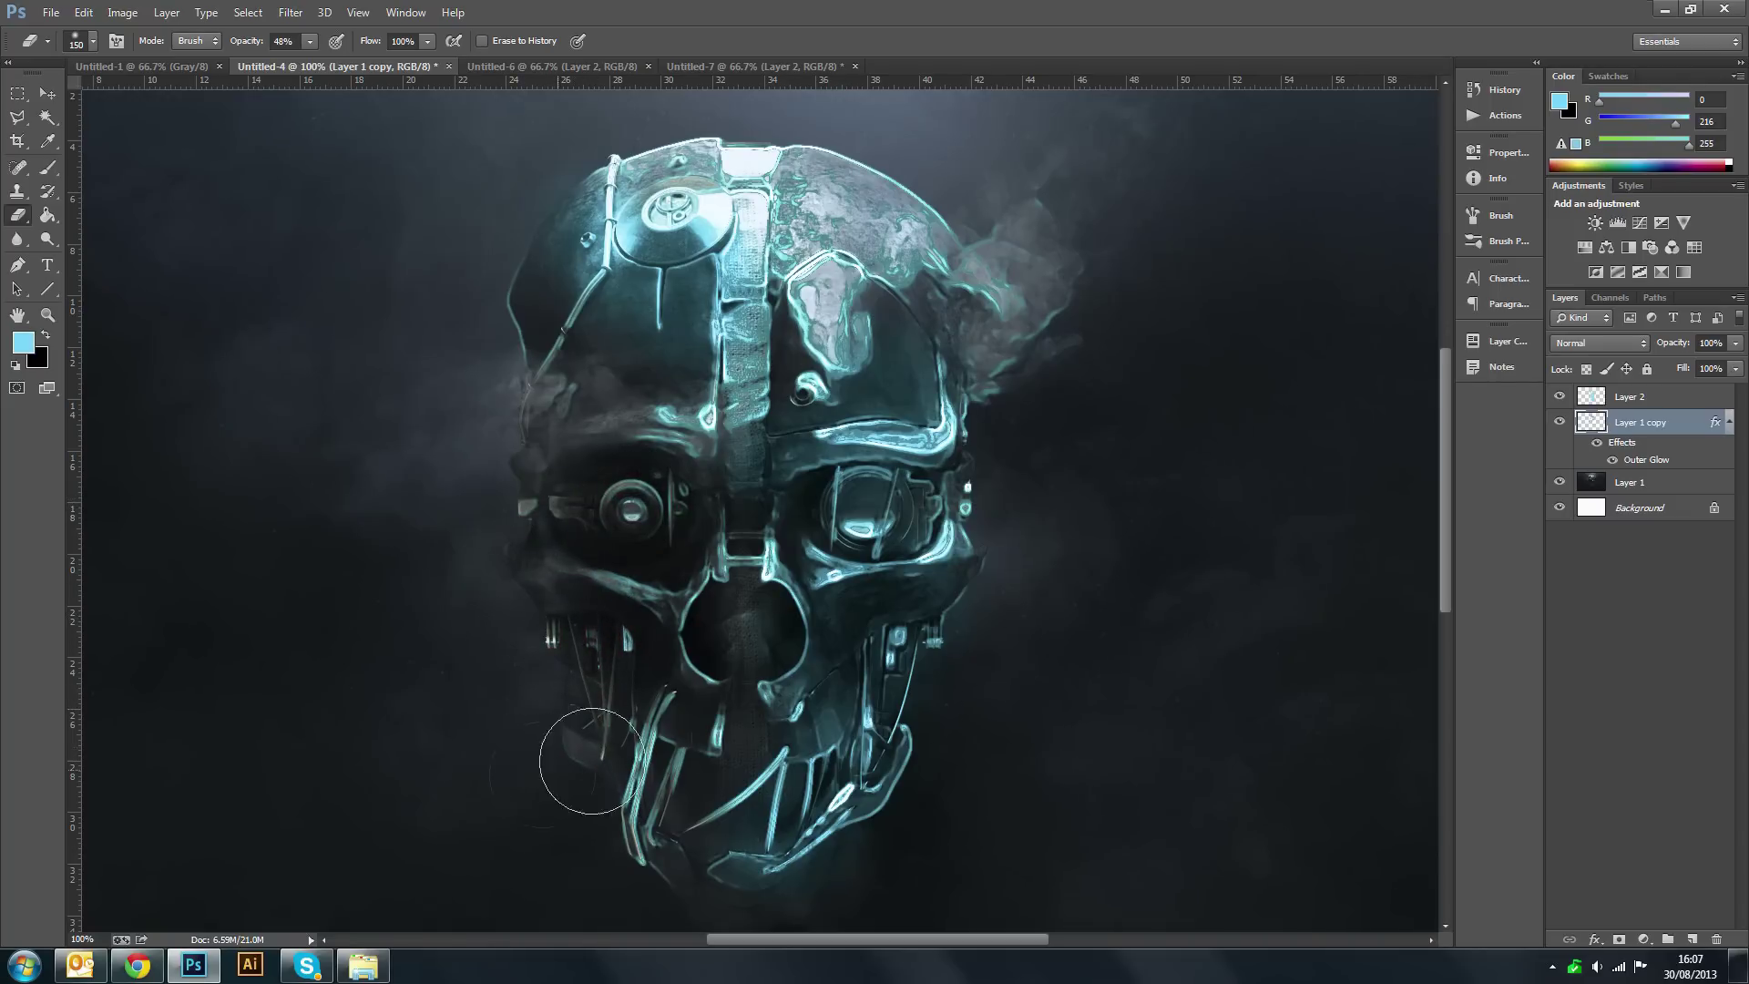
mouse_move(1093, 312)
mouse_down()
mouse_move(792, 196)
mouse_move(847, 219)
mouse_move(829, 275)
mouse_move(1019, 533)
mouse_move(929, 619)
mouse_move(779, 601)
mouse_move(743, 679)
mouse_move(770, 870)
mouse_move(811, 866)
mouse_move(912, 793)
mouse_move(787, 846)
mouse_up()
mouse_move(665, 405)
mouse_down()
mouse_move(609, 399)
mouse_move(616, 306)
mouse_up()
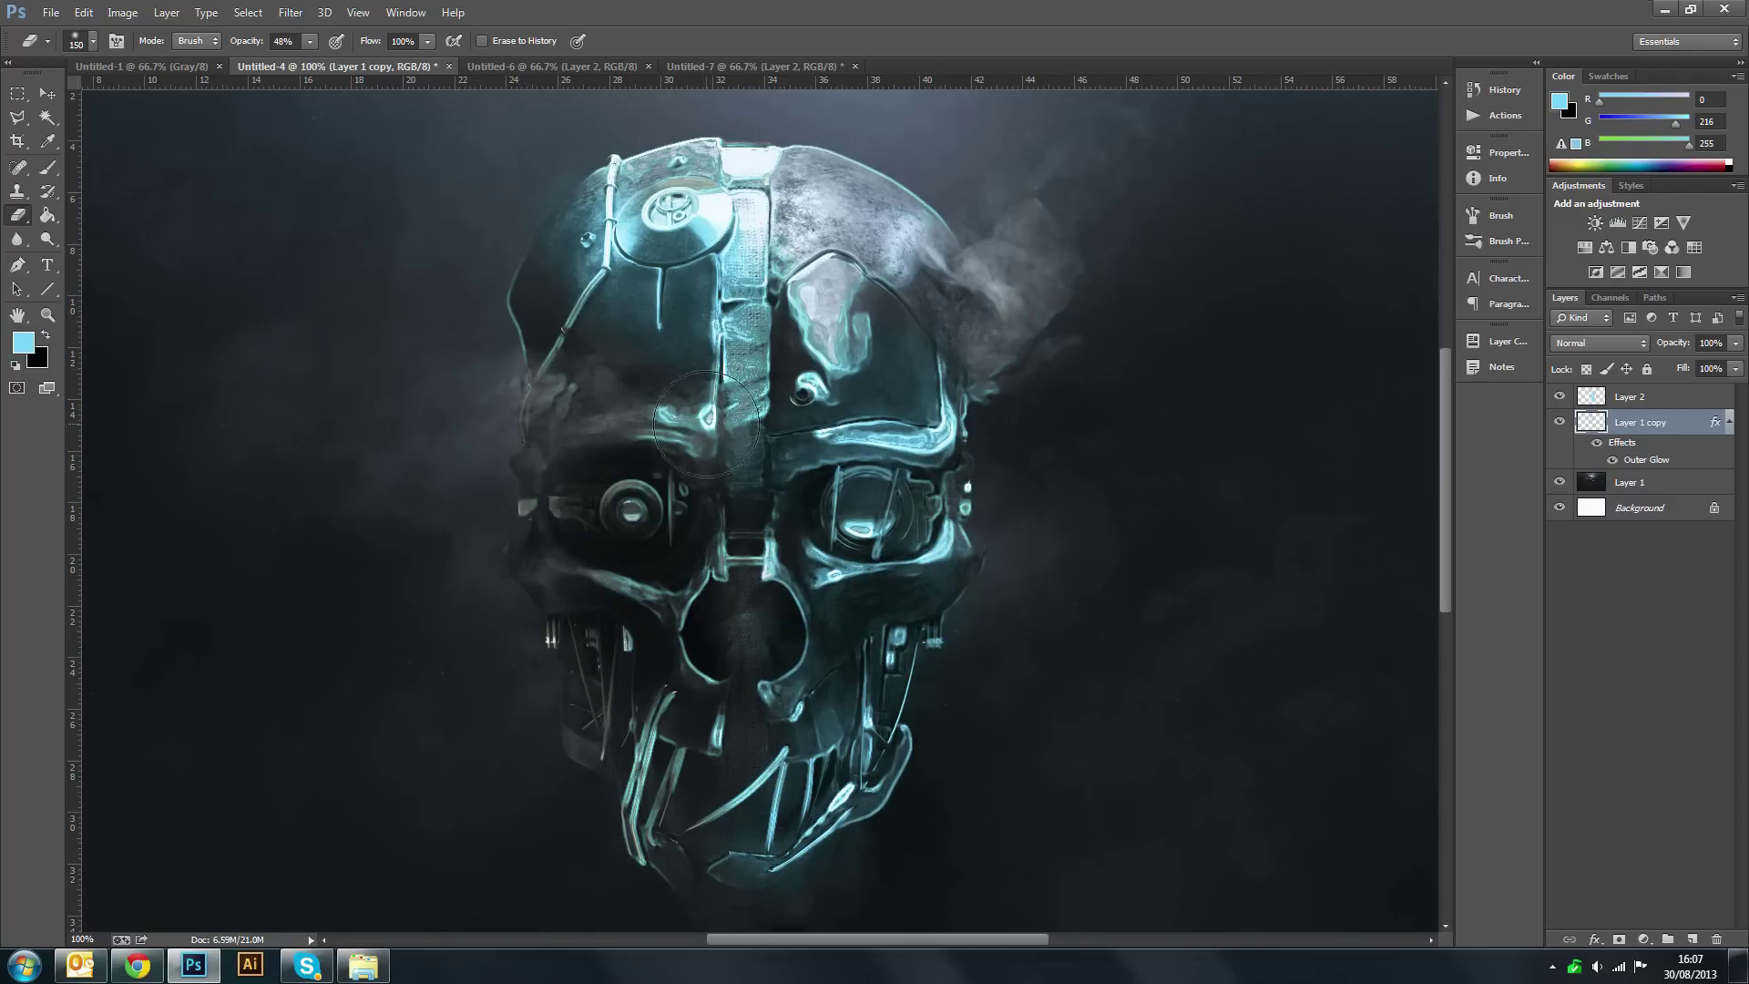
mouse_move(706, 424)
mouse_down()
mouse_move(755, 348)
mouse_move(771, 266)
mouse_up()
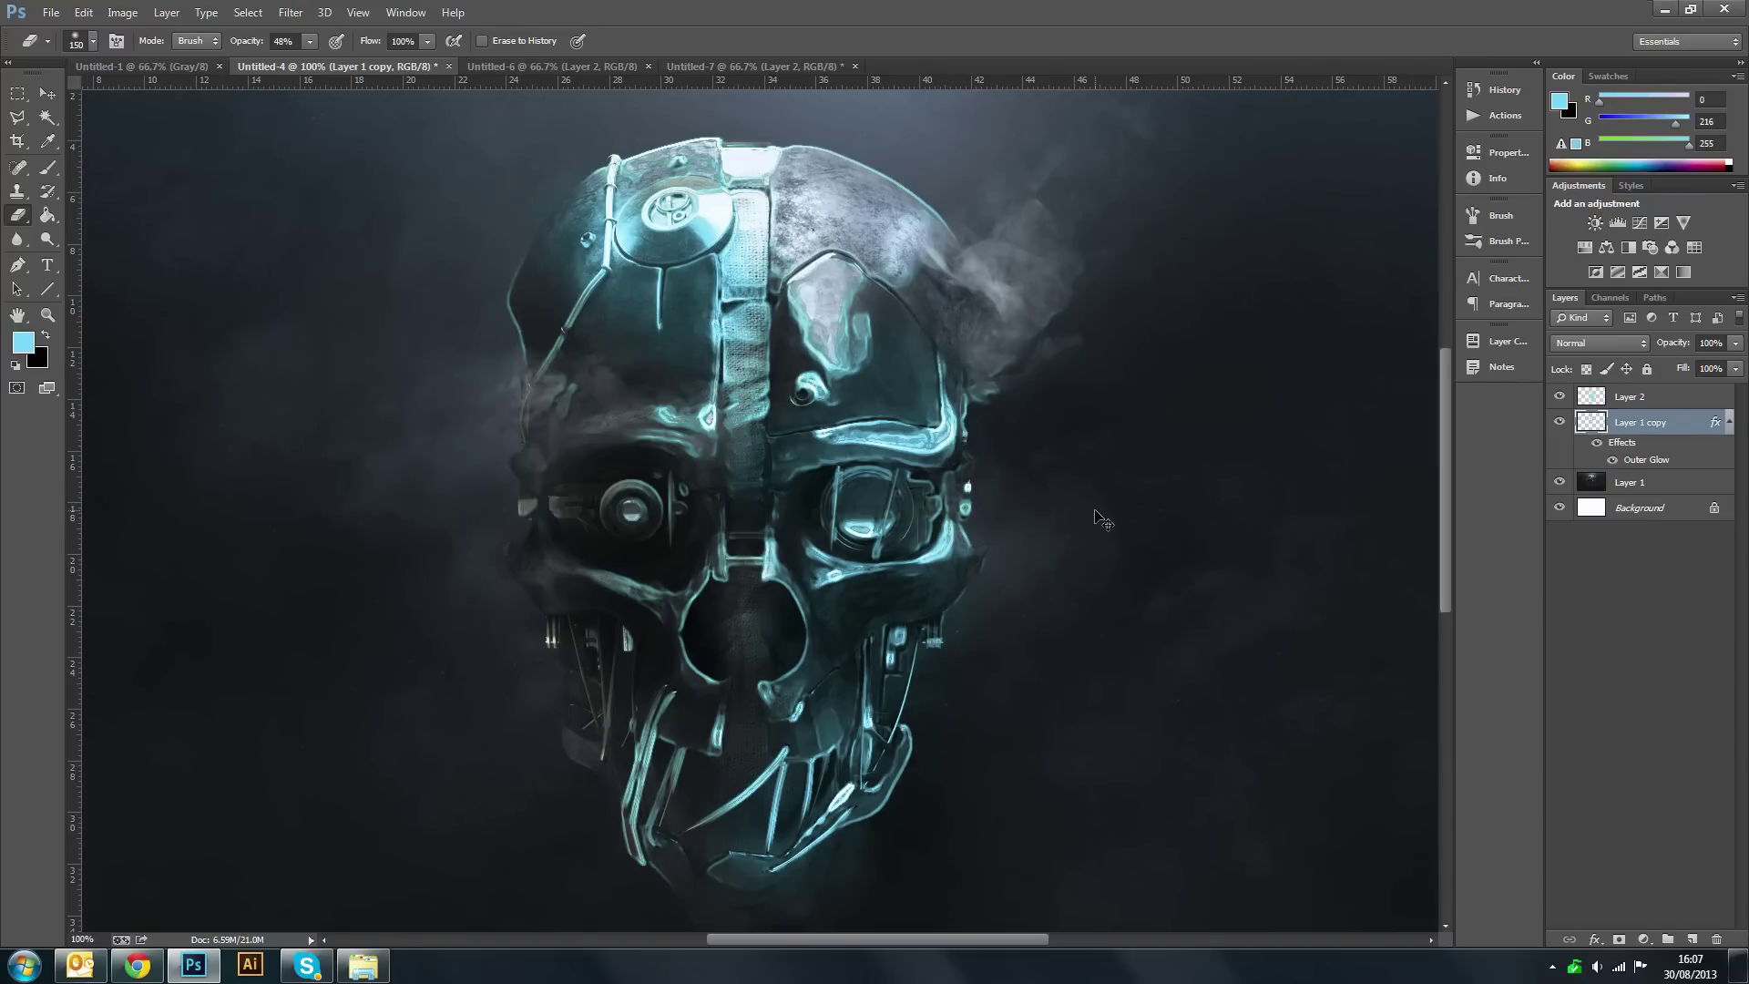
- Zoom in to 200–300% on the skull's eyes, then zoom back out to view the whole image
key(ctrl+plus)
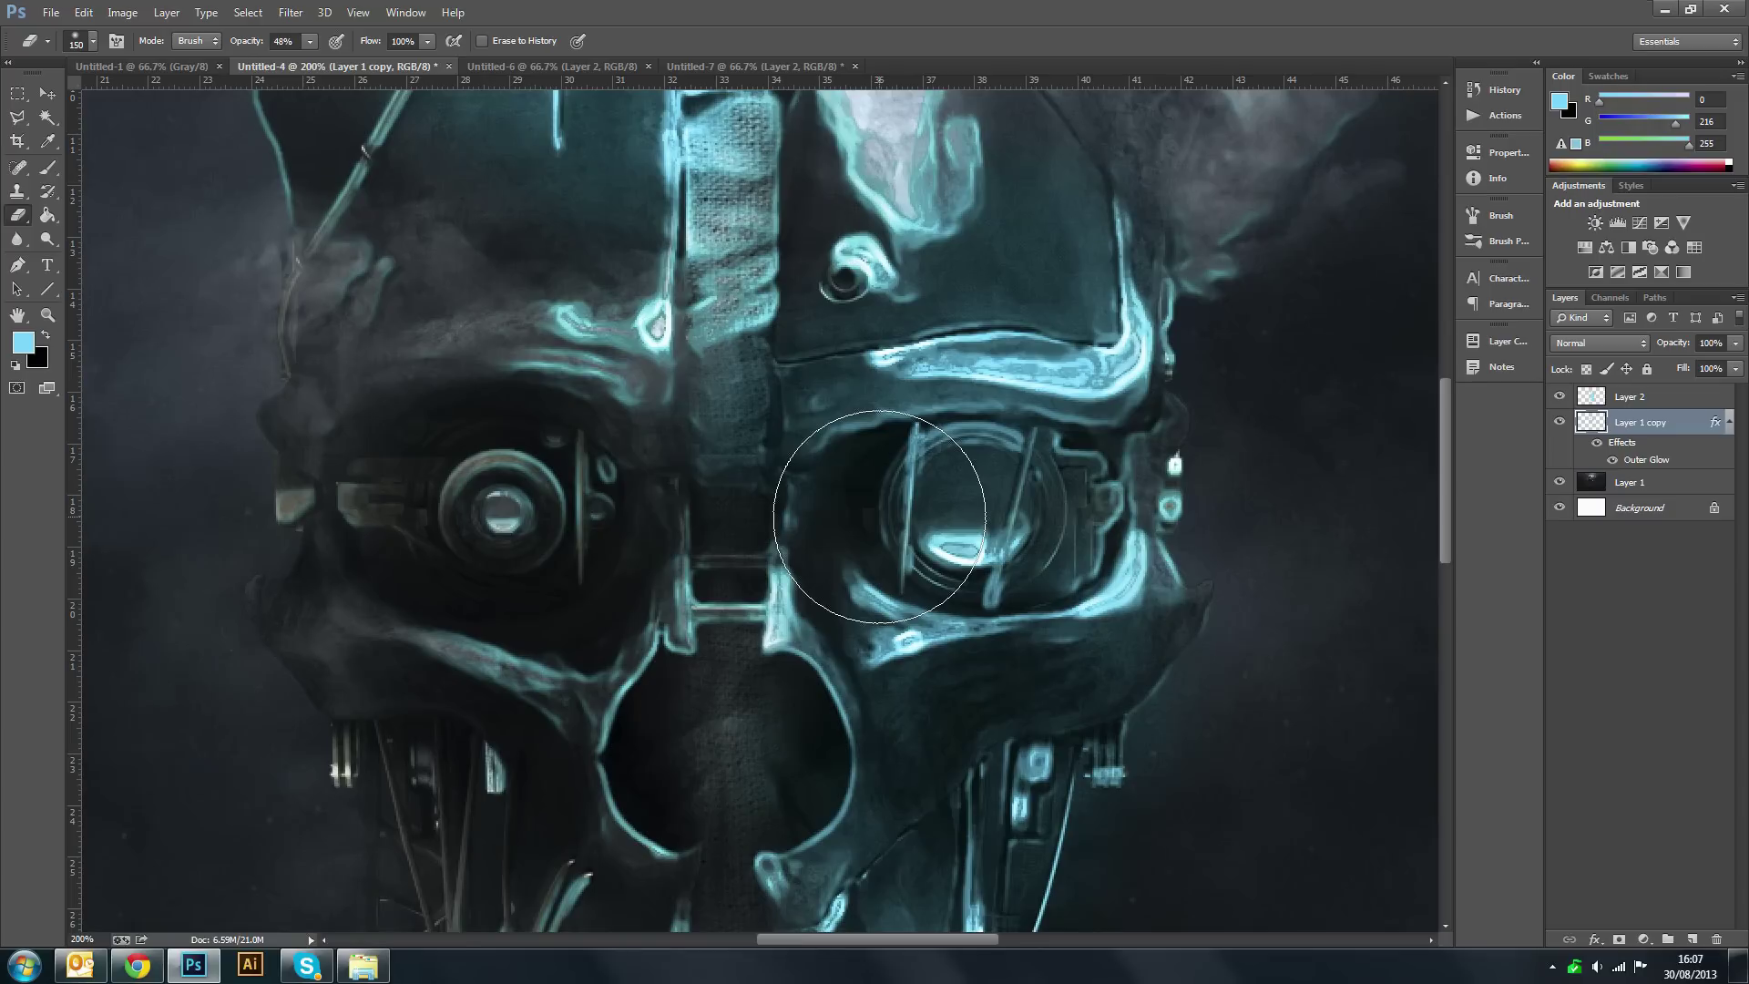
key(ctrl+0)
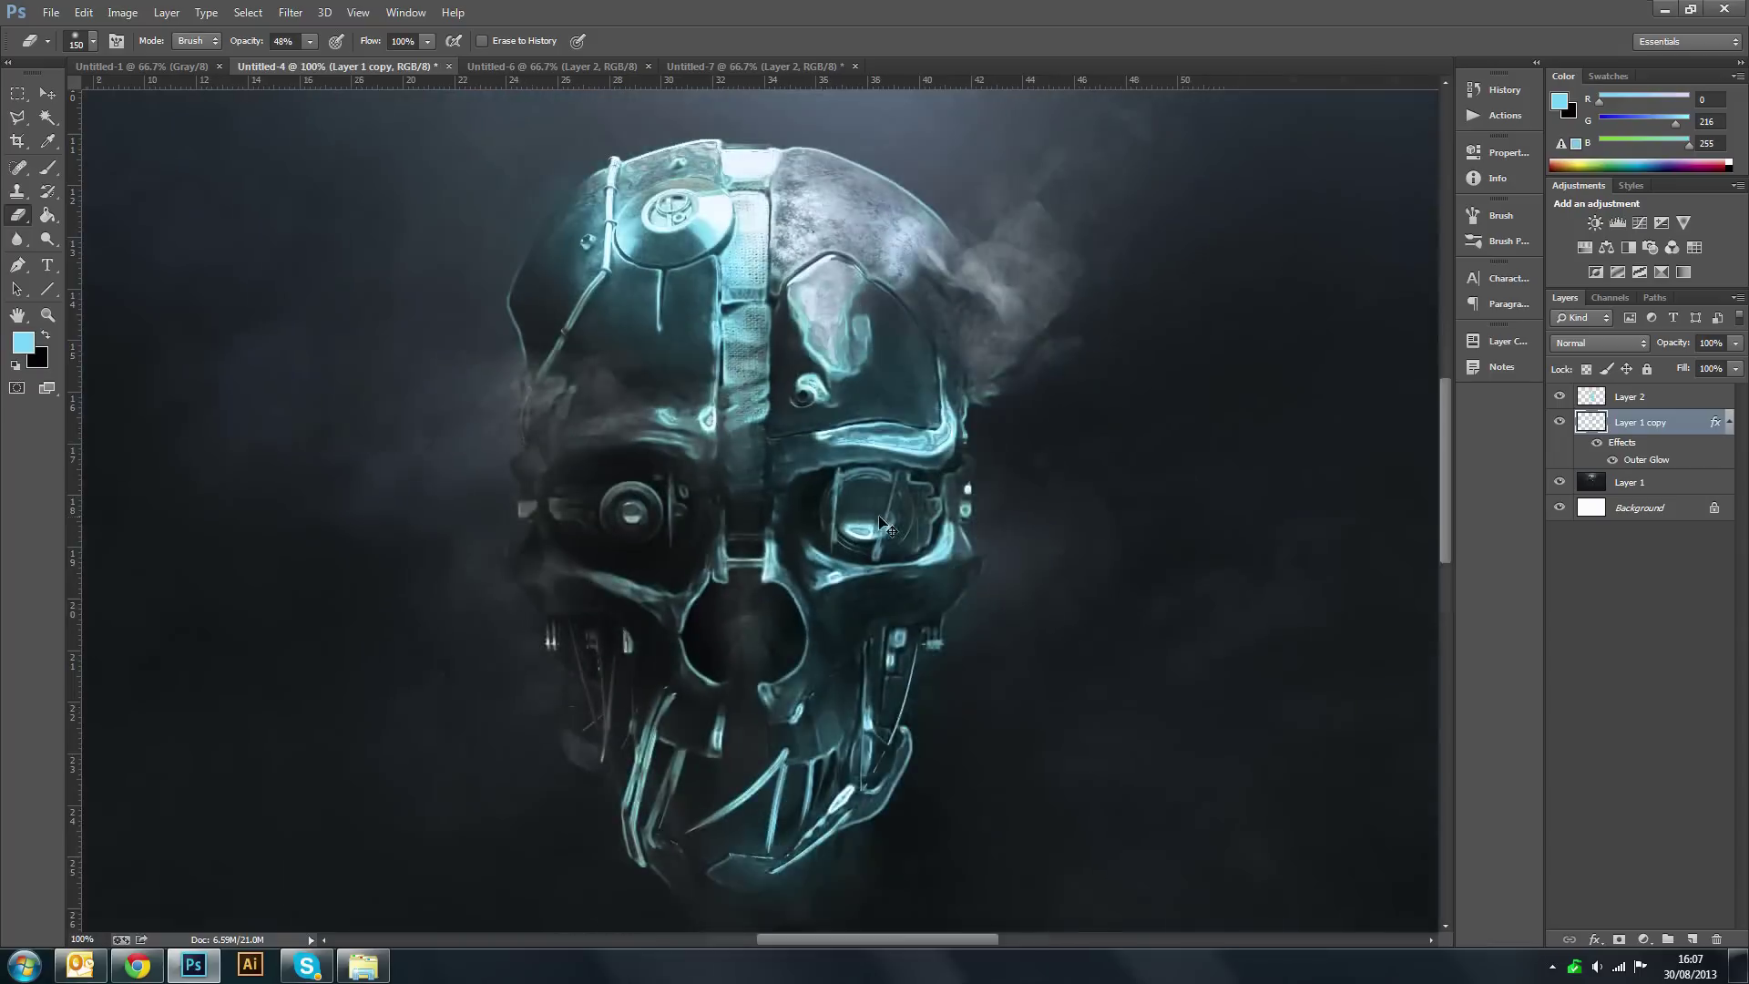
key(ctrl+minus)
key(ctrl+1)
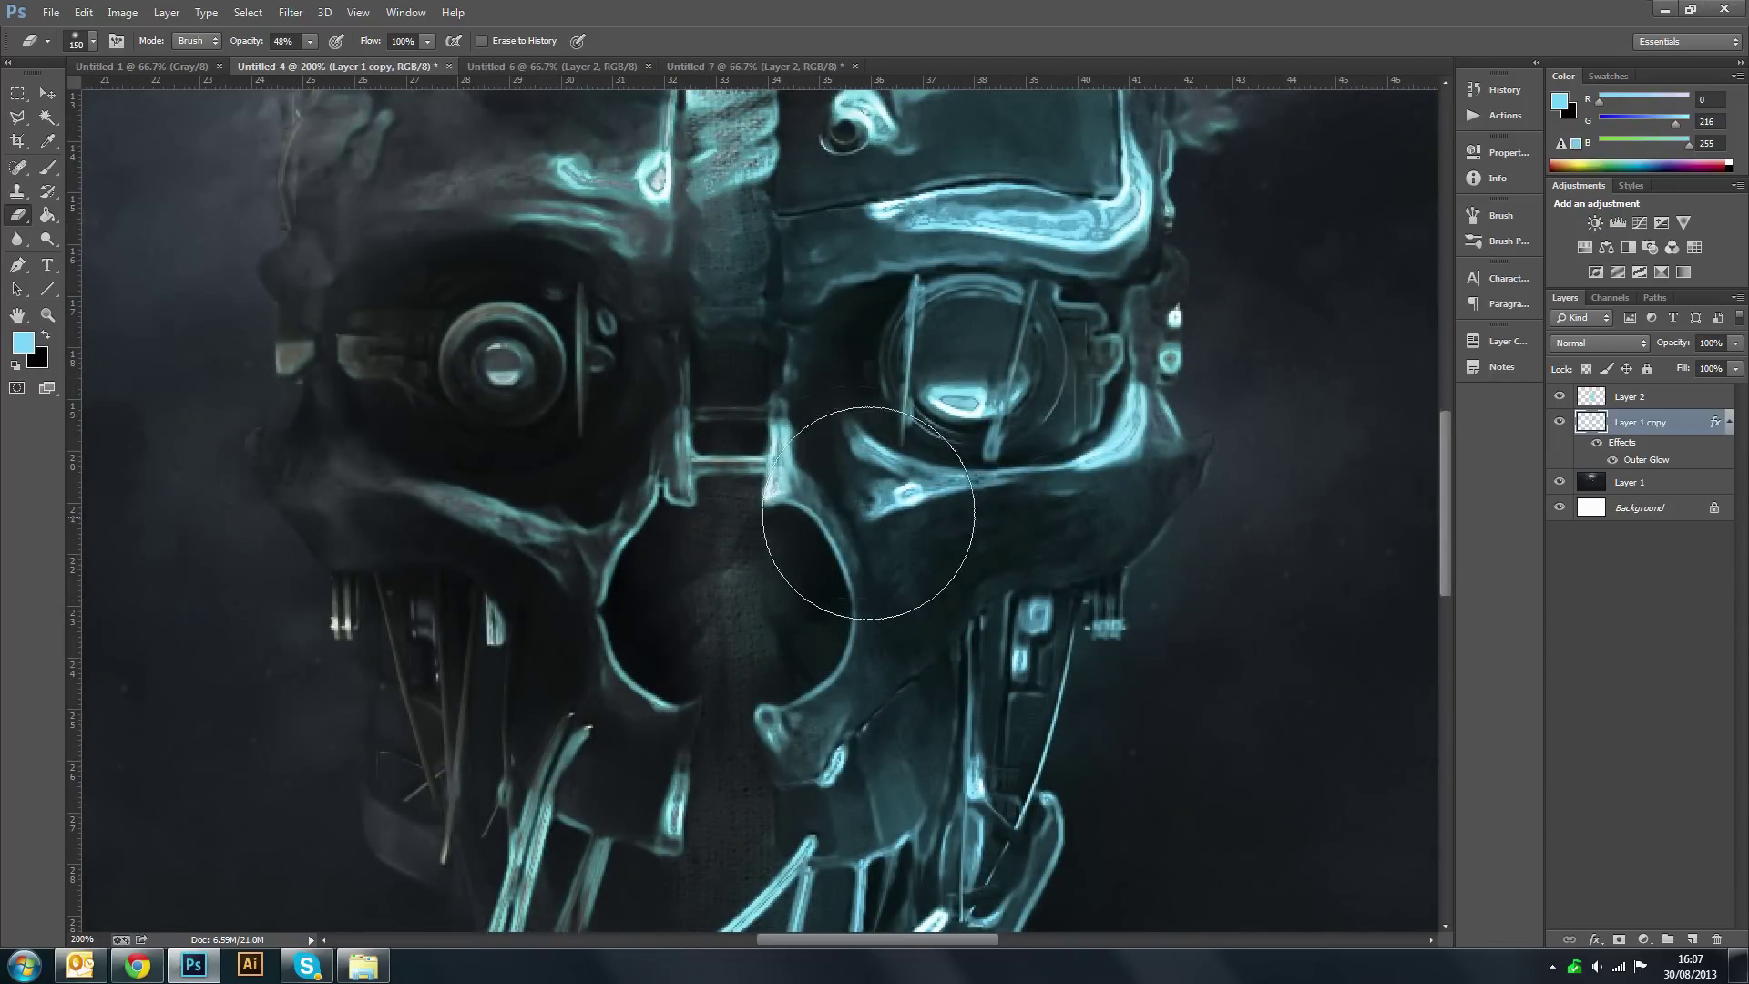
key(ctrl+plus)
scroll(1151, 632, up, 3)
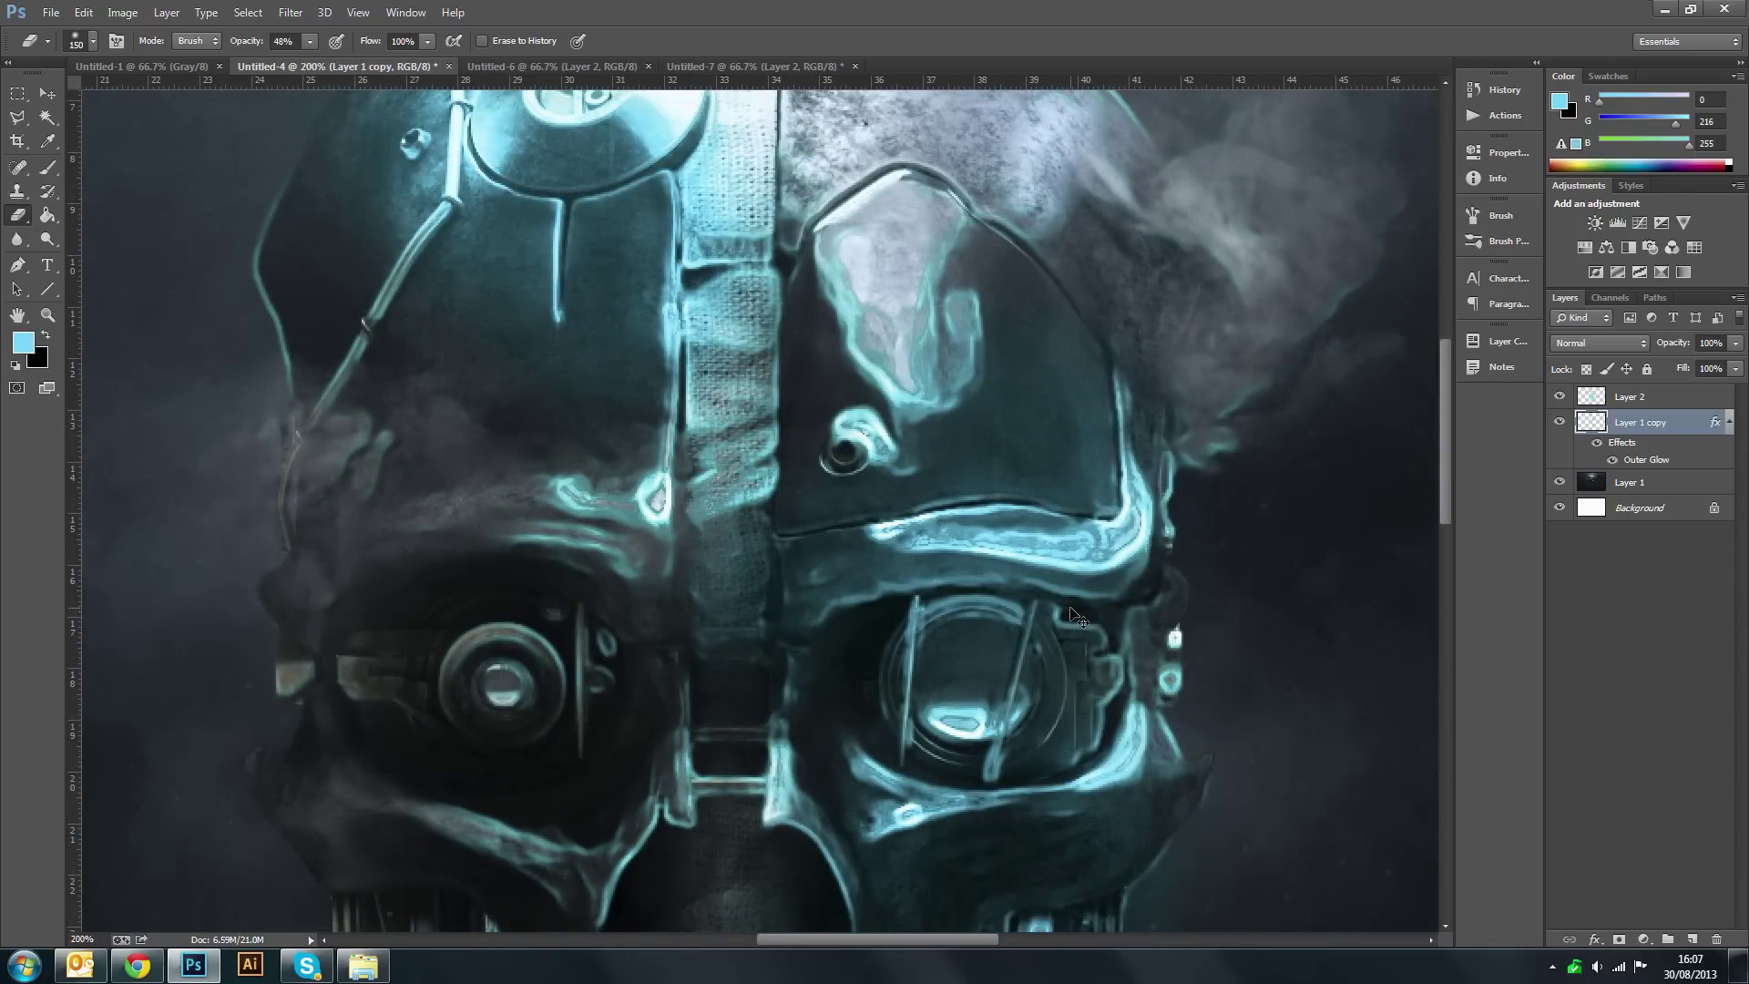
key(ctrl+plus)
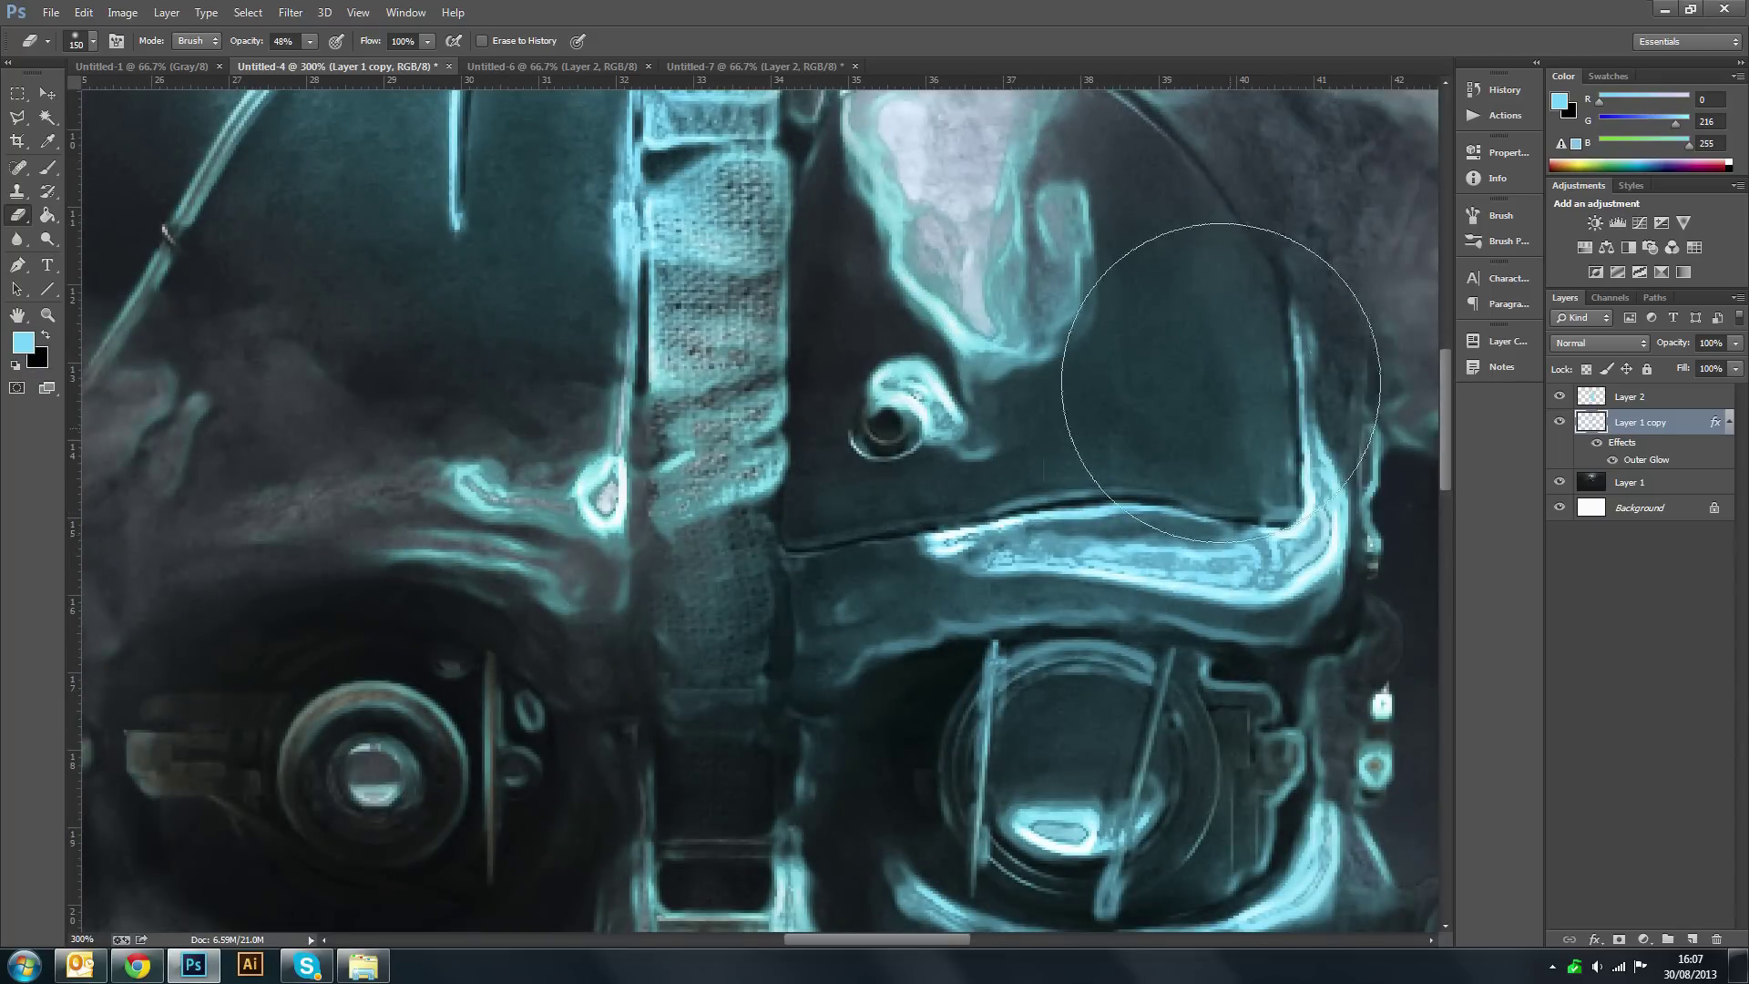
key(ctrl+minus)
key(ctrl+minus)
key(ctrl+minus)
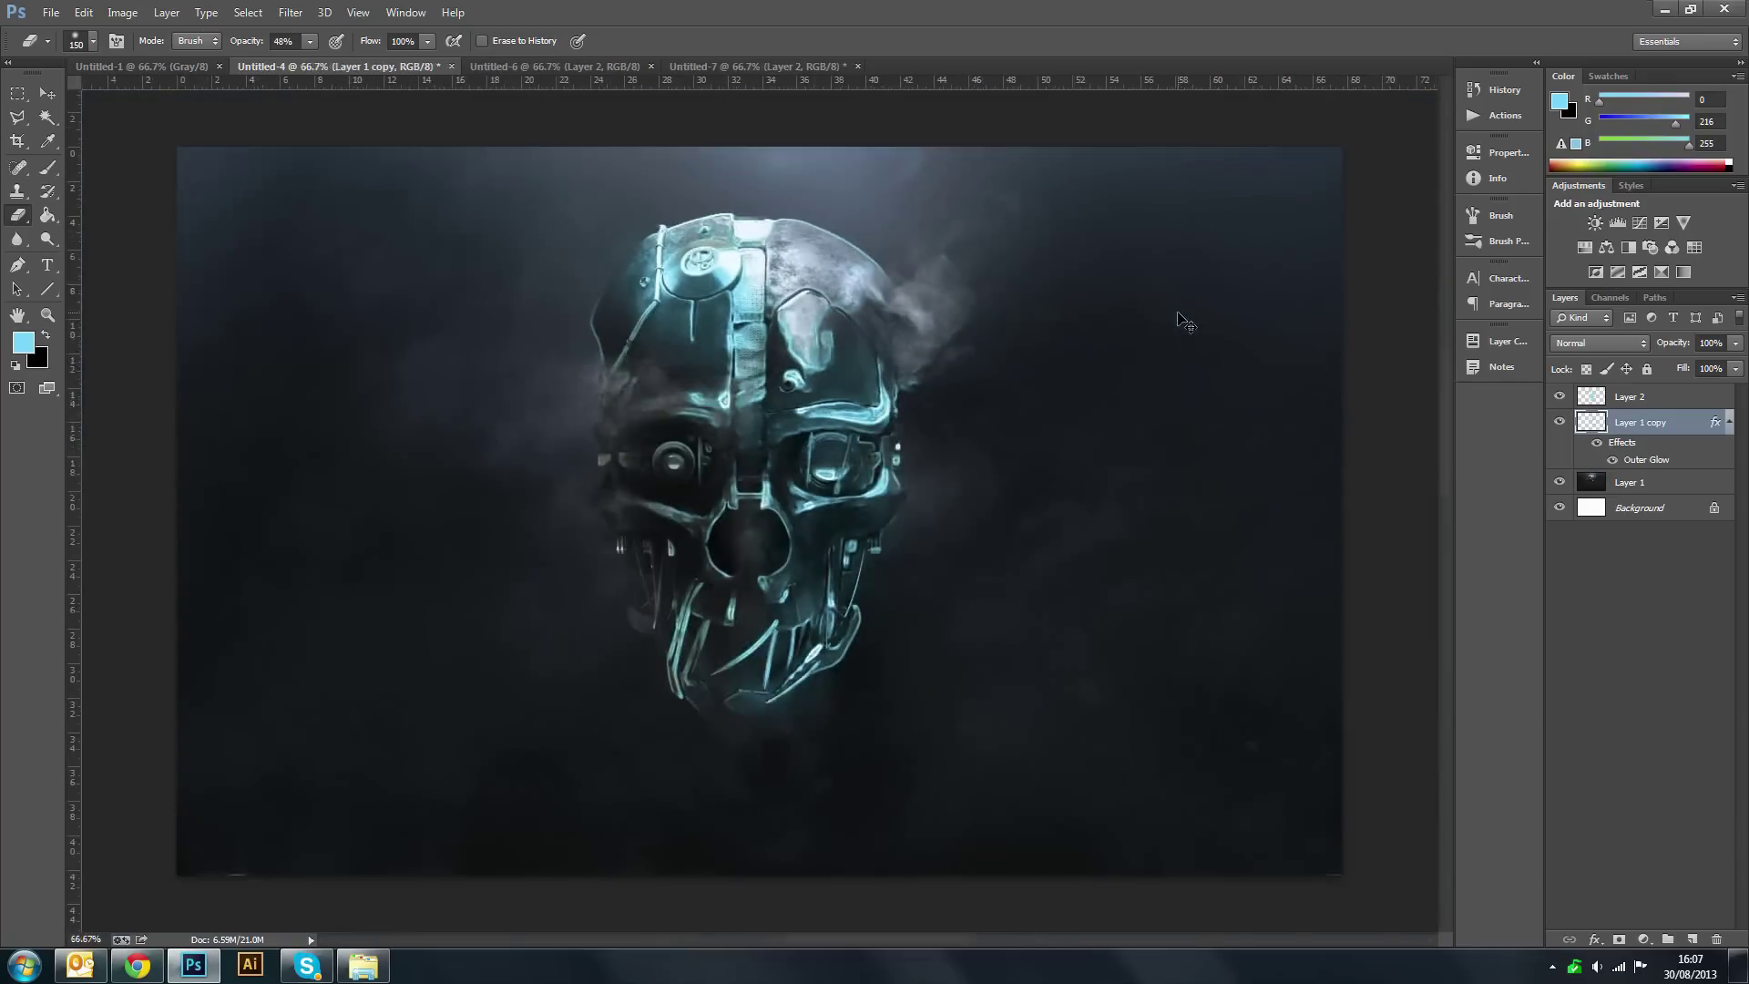
key(ctrl+plus)
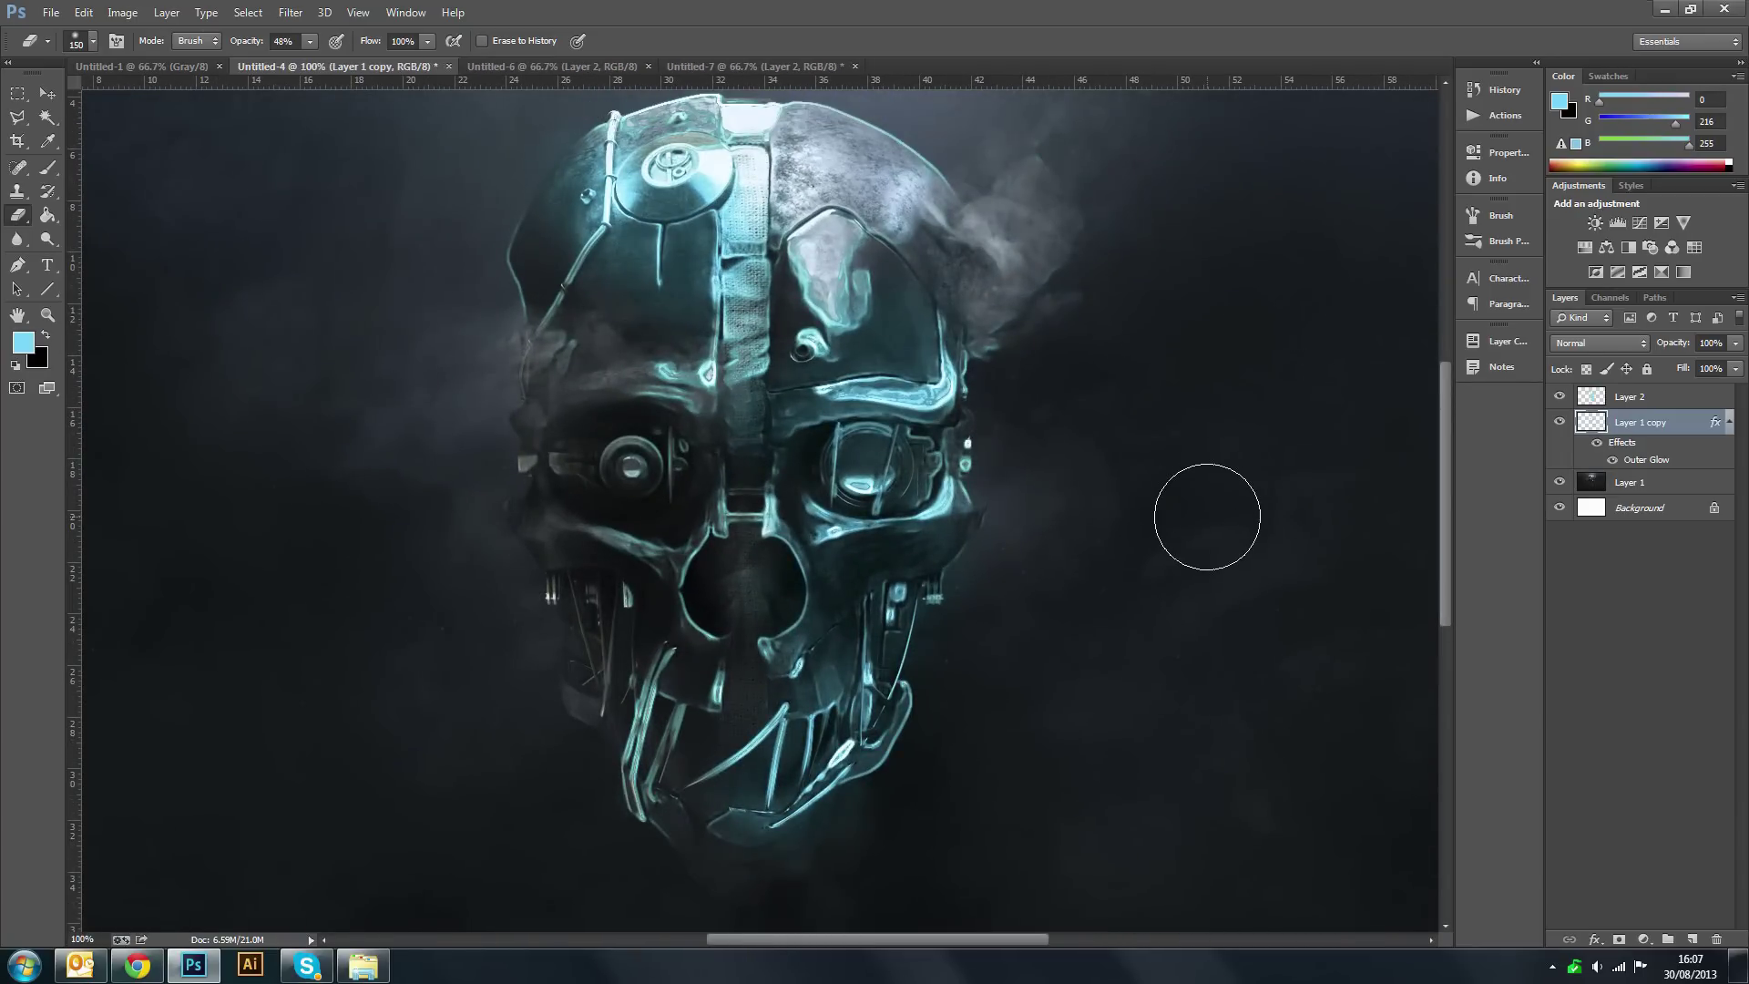
key(ctrl+minus)
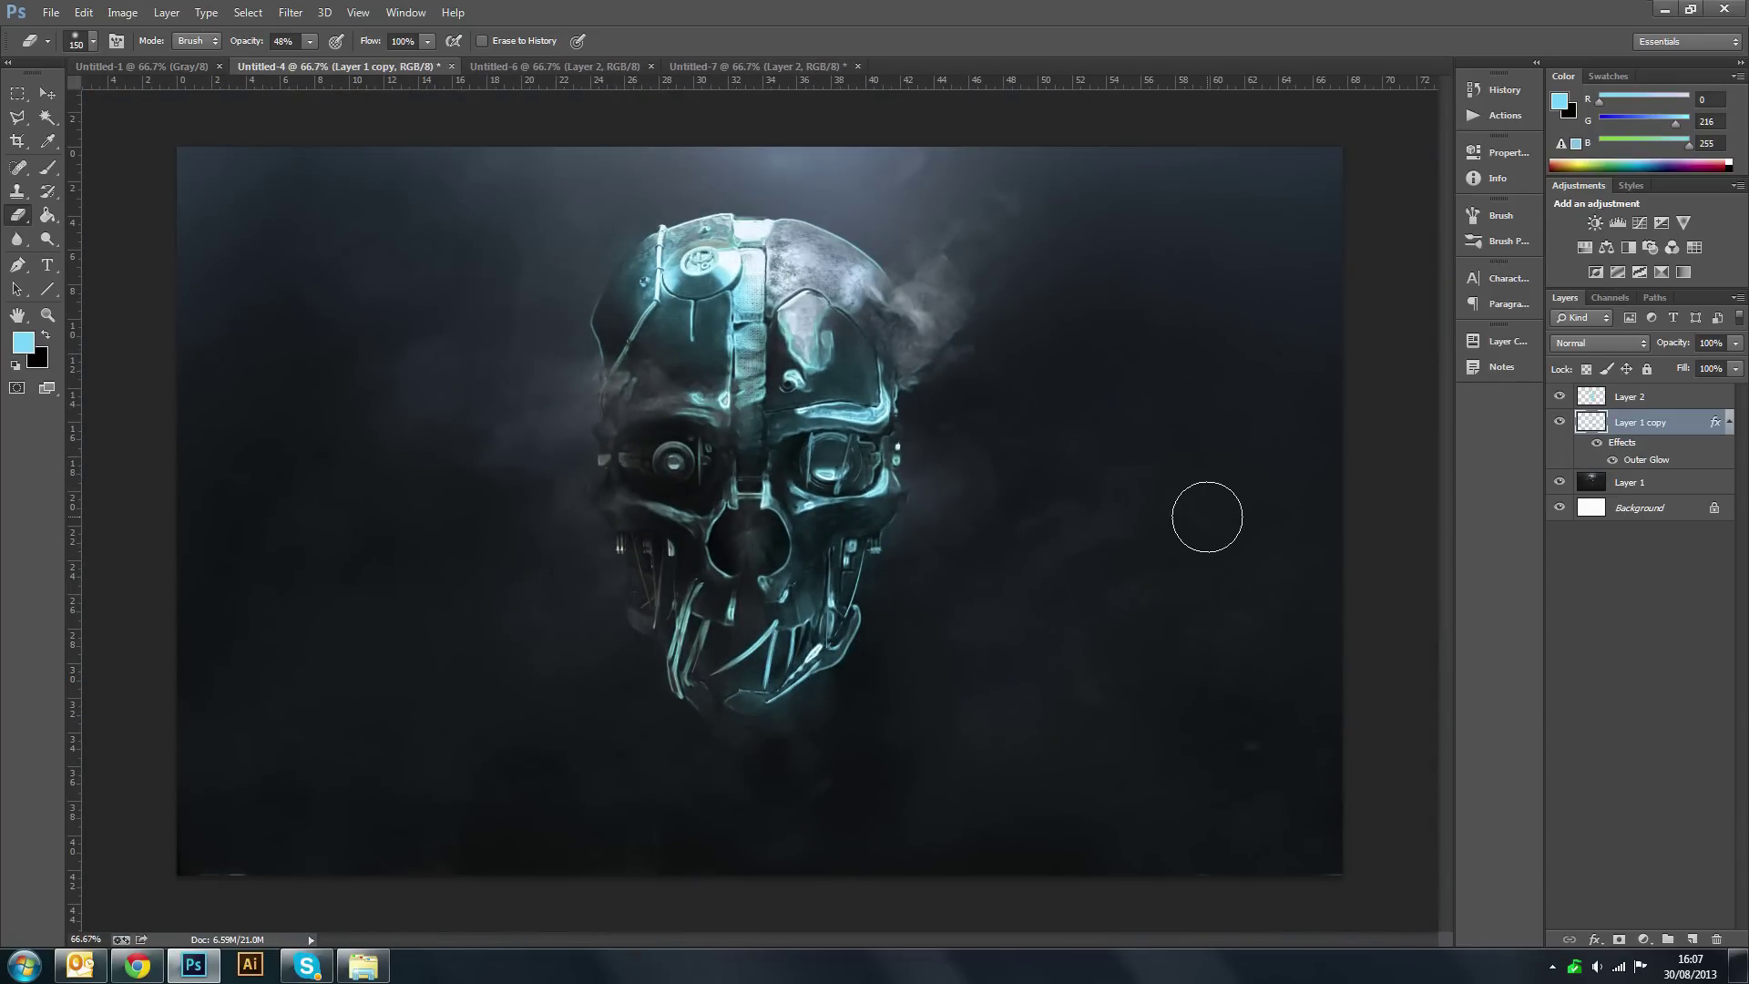
- Add Layer 3 above Layer 2 and paint one huge light-cyan brush dab (about 3816 px) across the canvas
click(1685, 399)
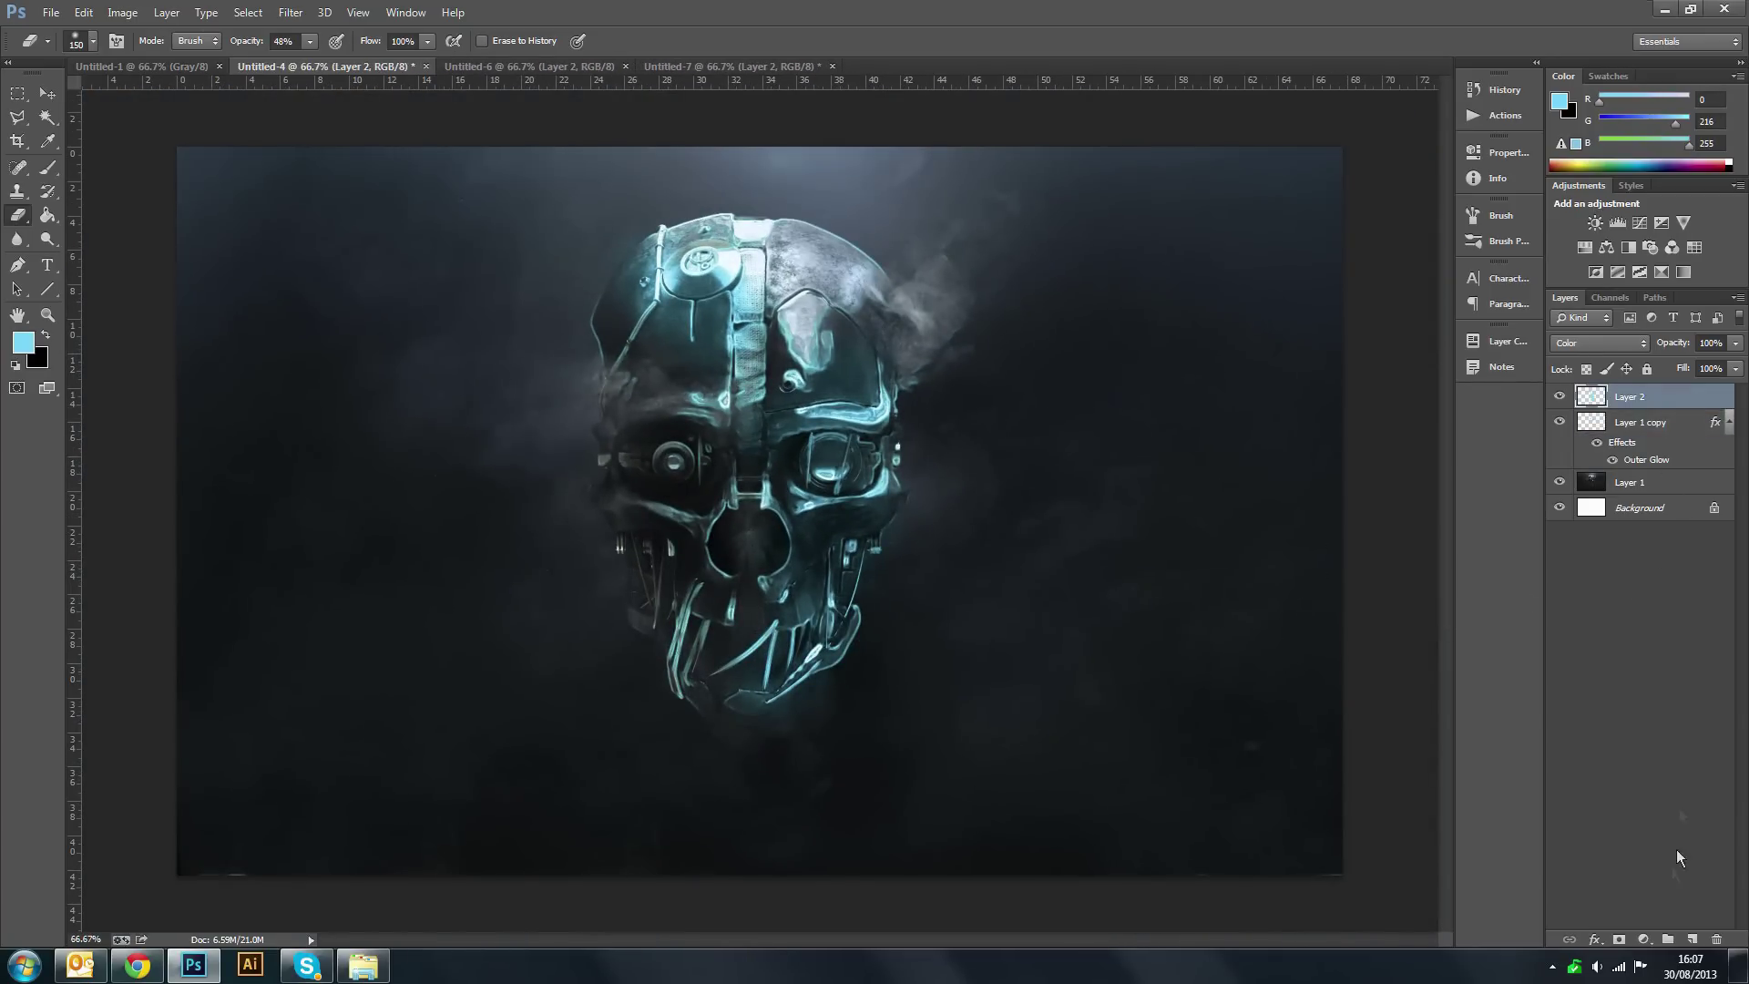
click(1694, 940)
click(50, 168)
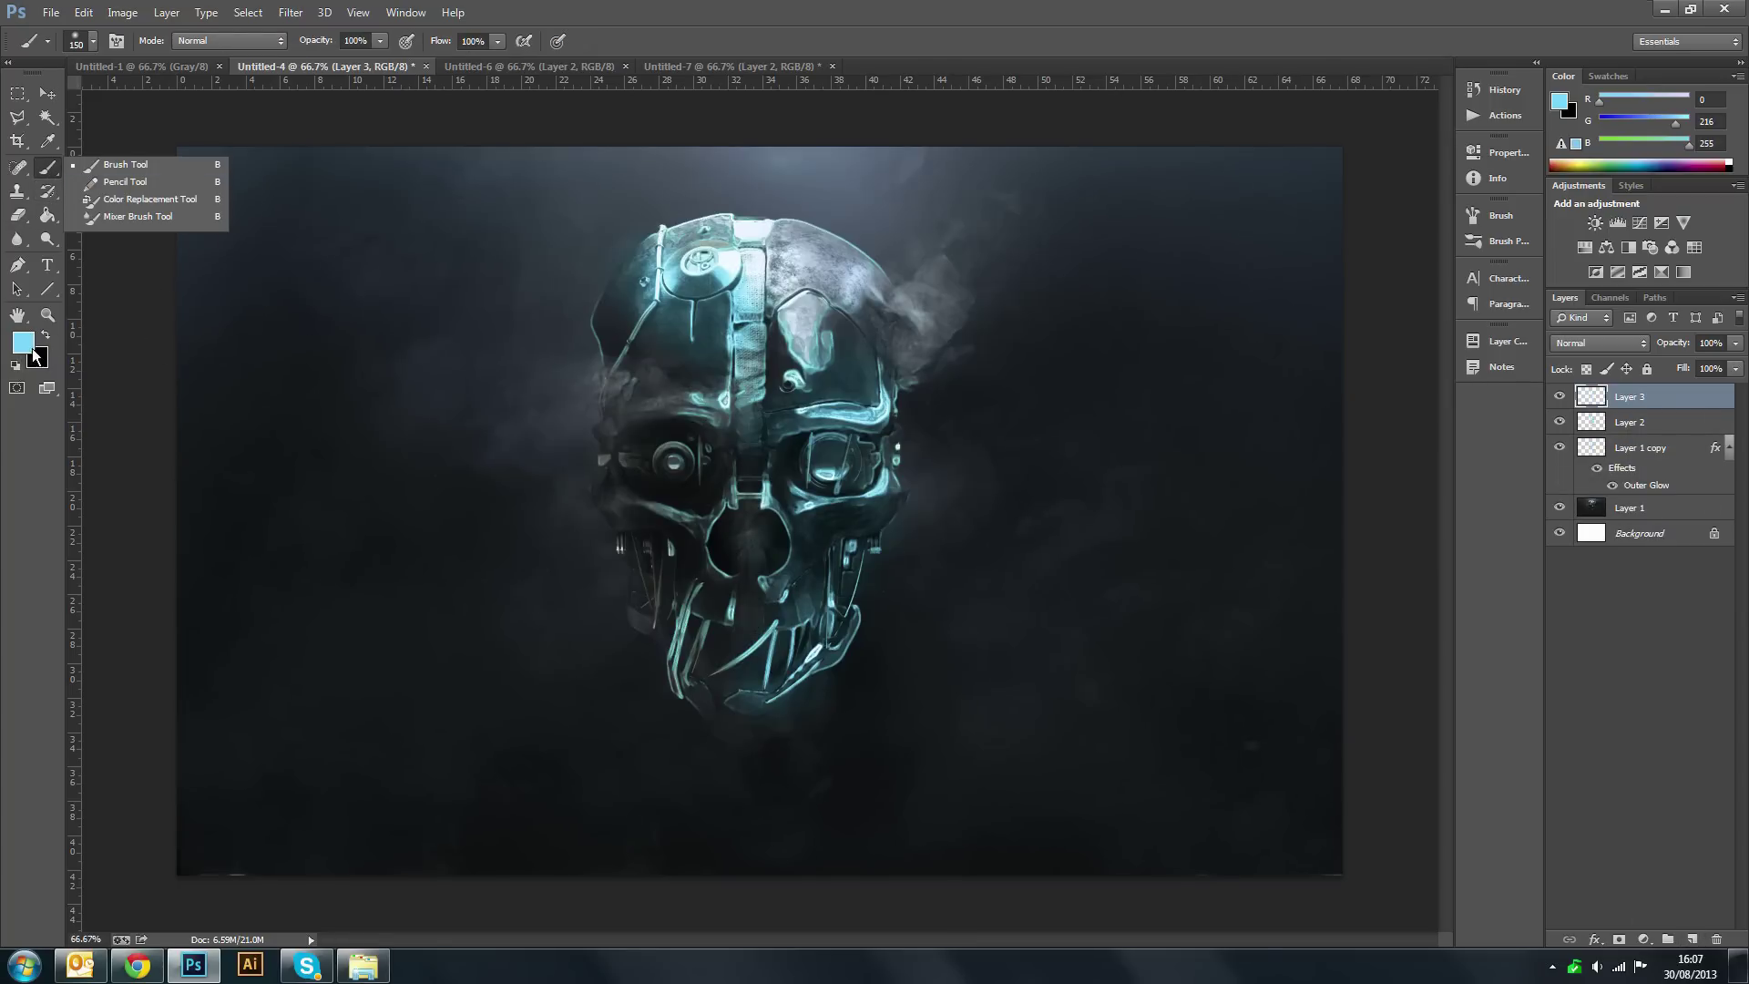
click(92, 41)
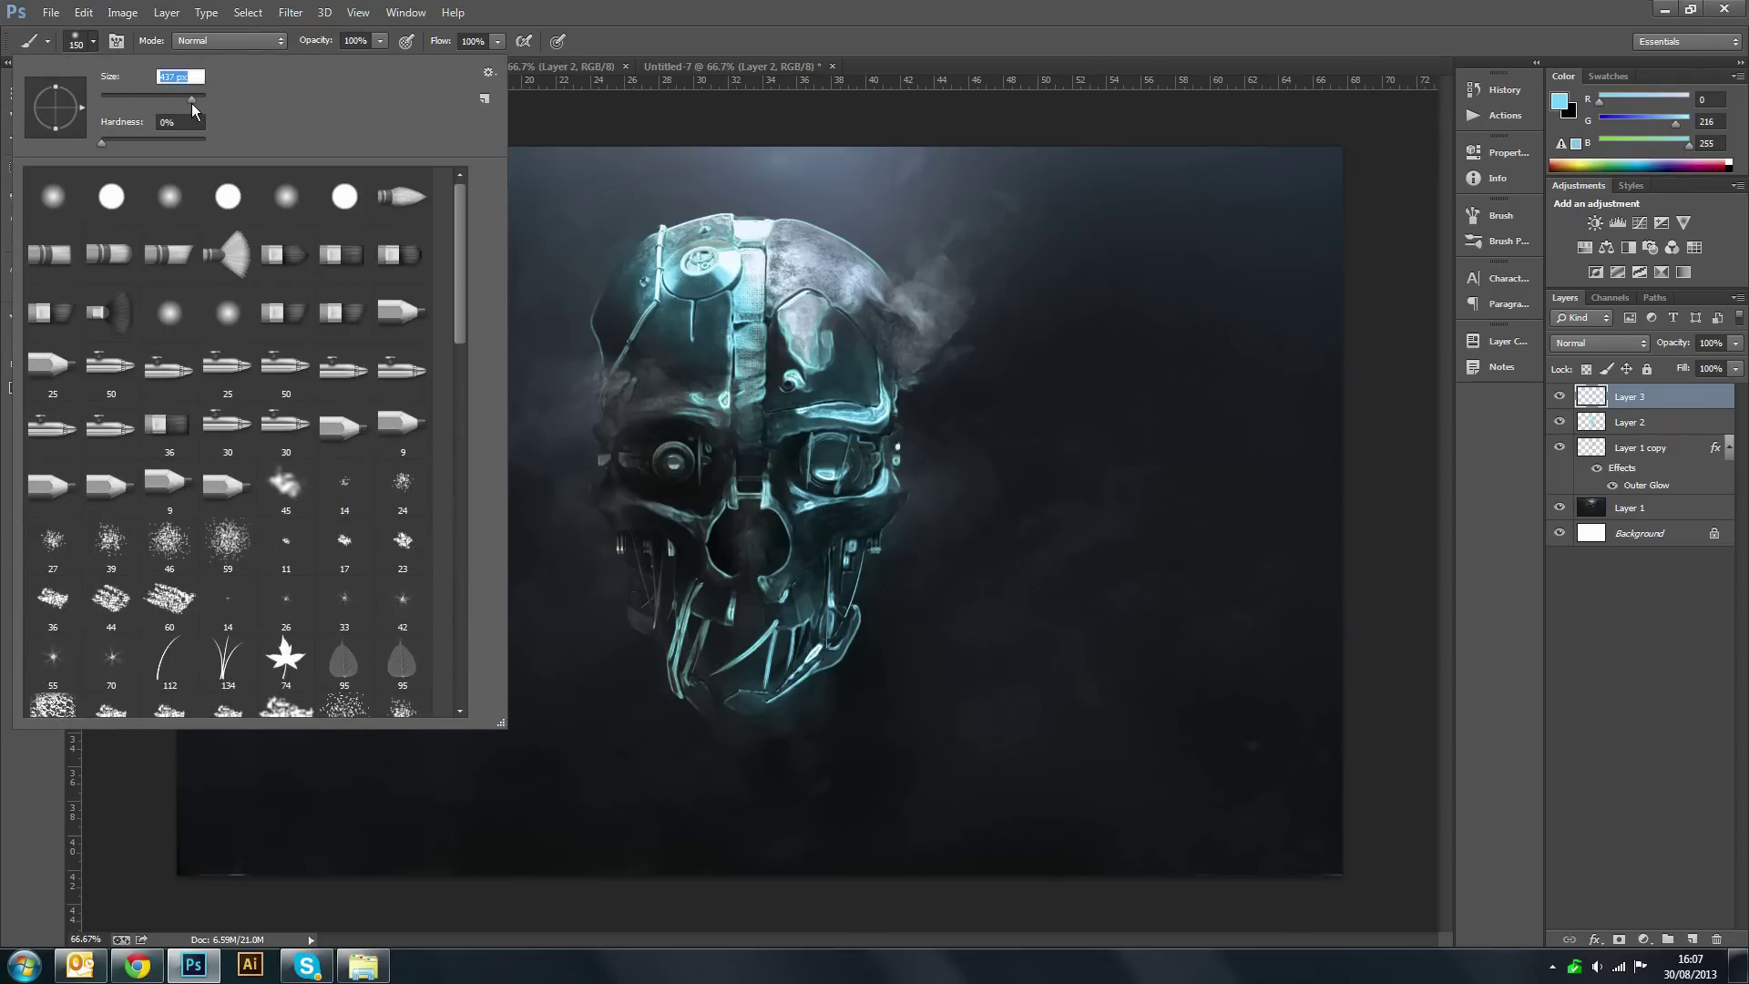
drag(191, 102, 199, 103)
key(Return)
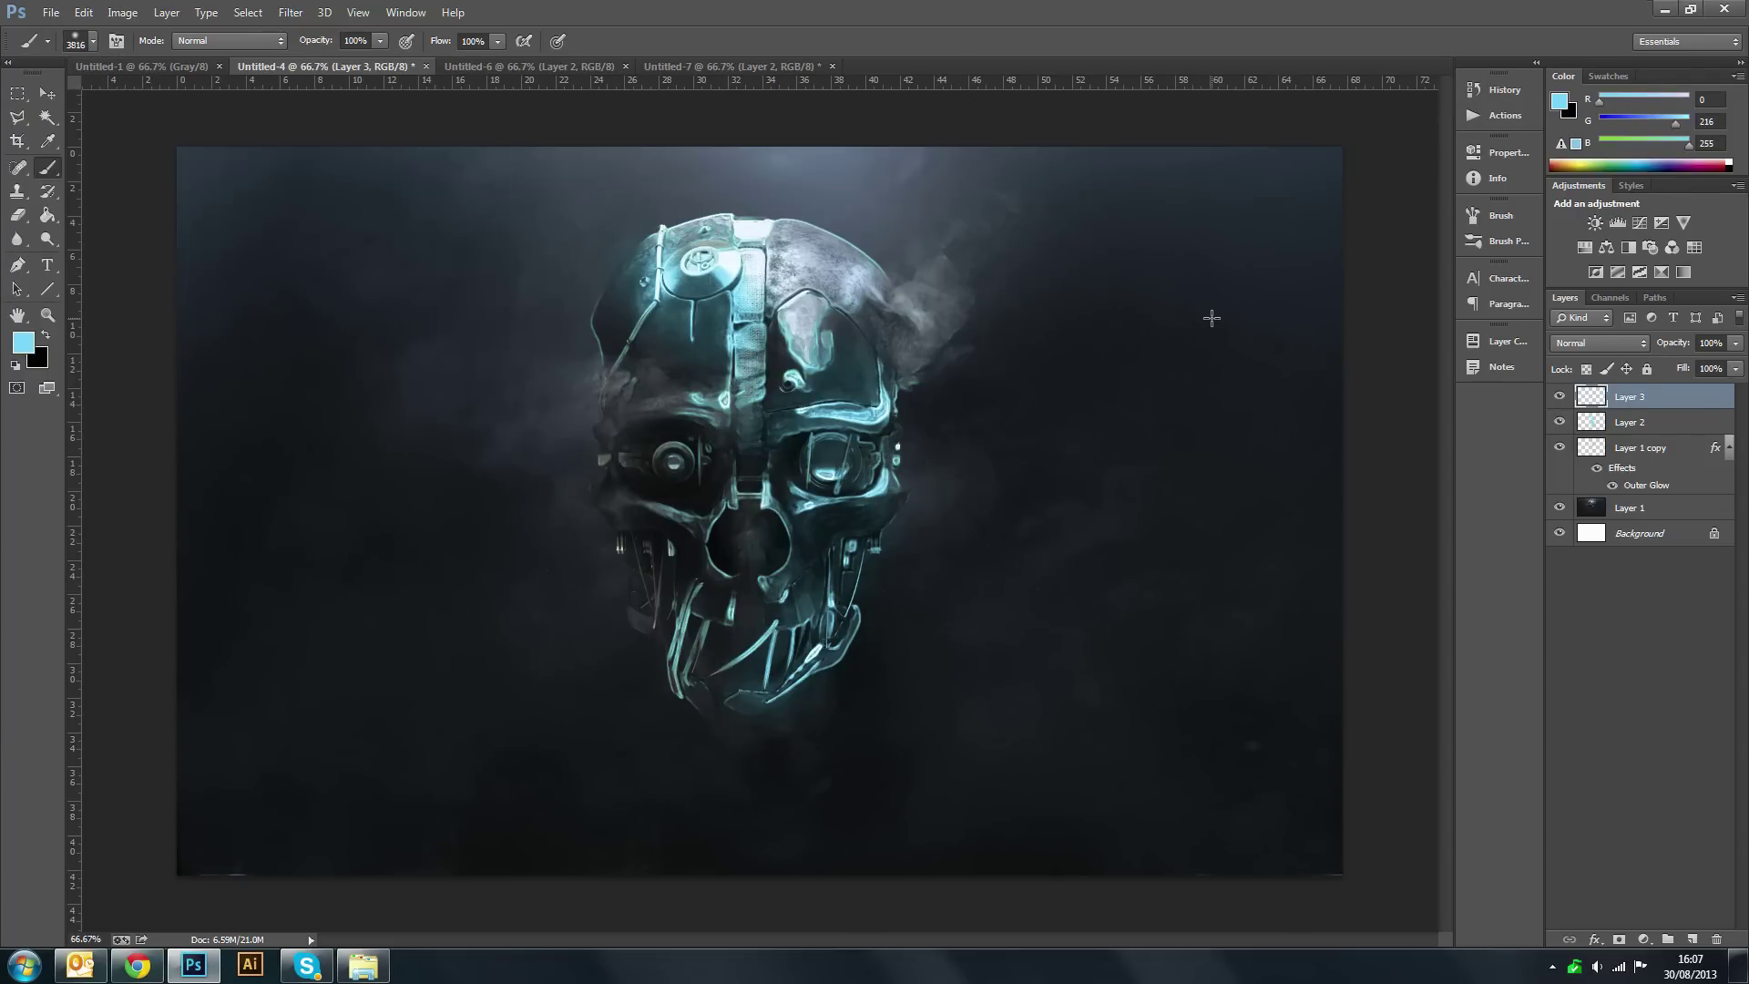
click(1212, 318)
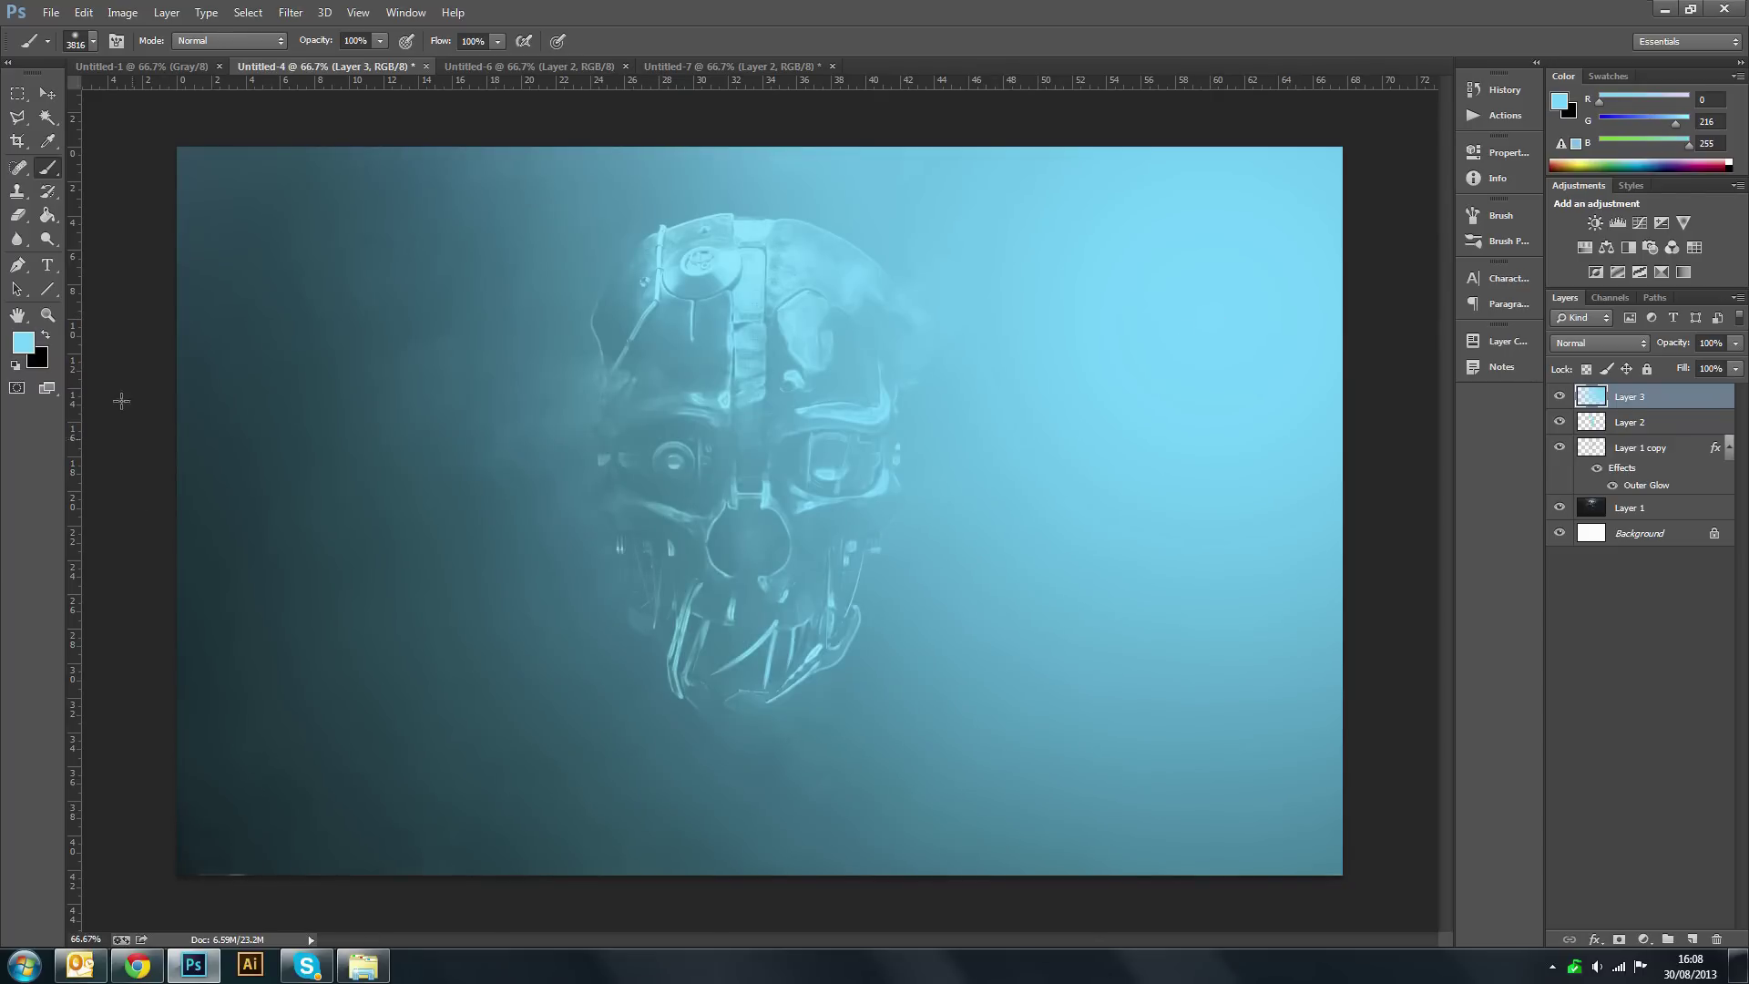
- Set Layer 3 to Color blend mode and switch to a 900 px Eraser
click(1559, 342)
click(1572, 800)
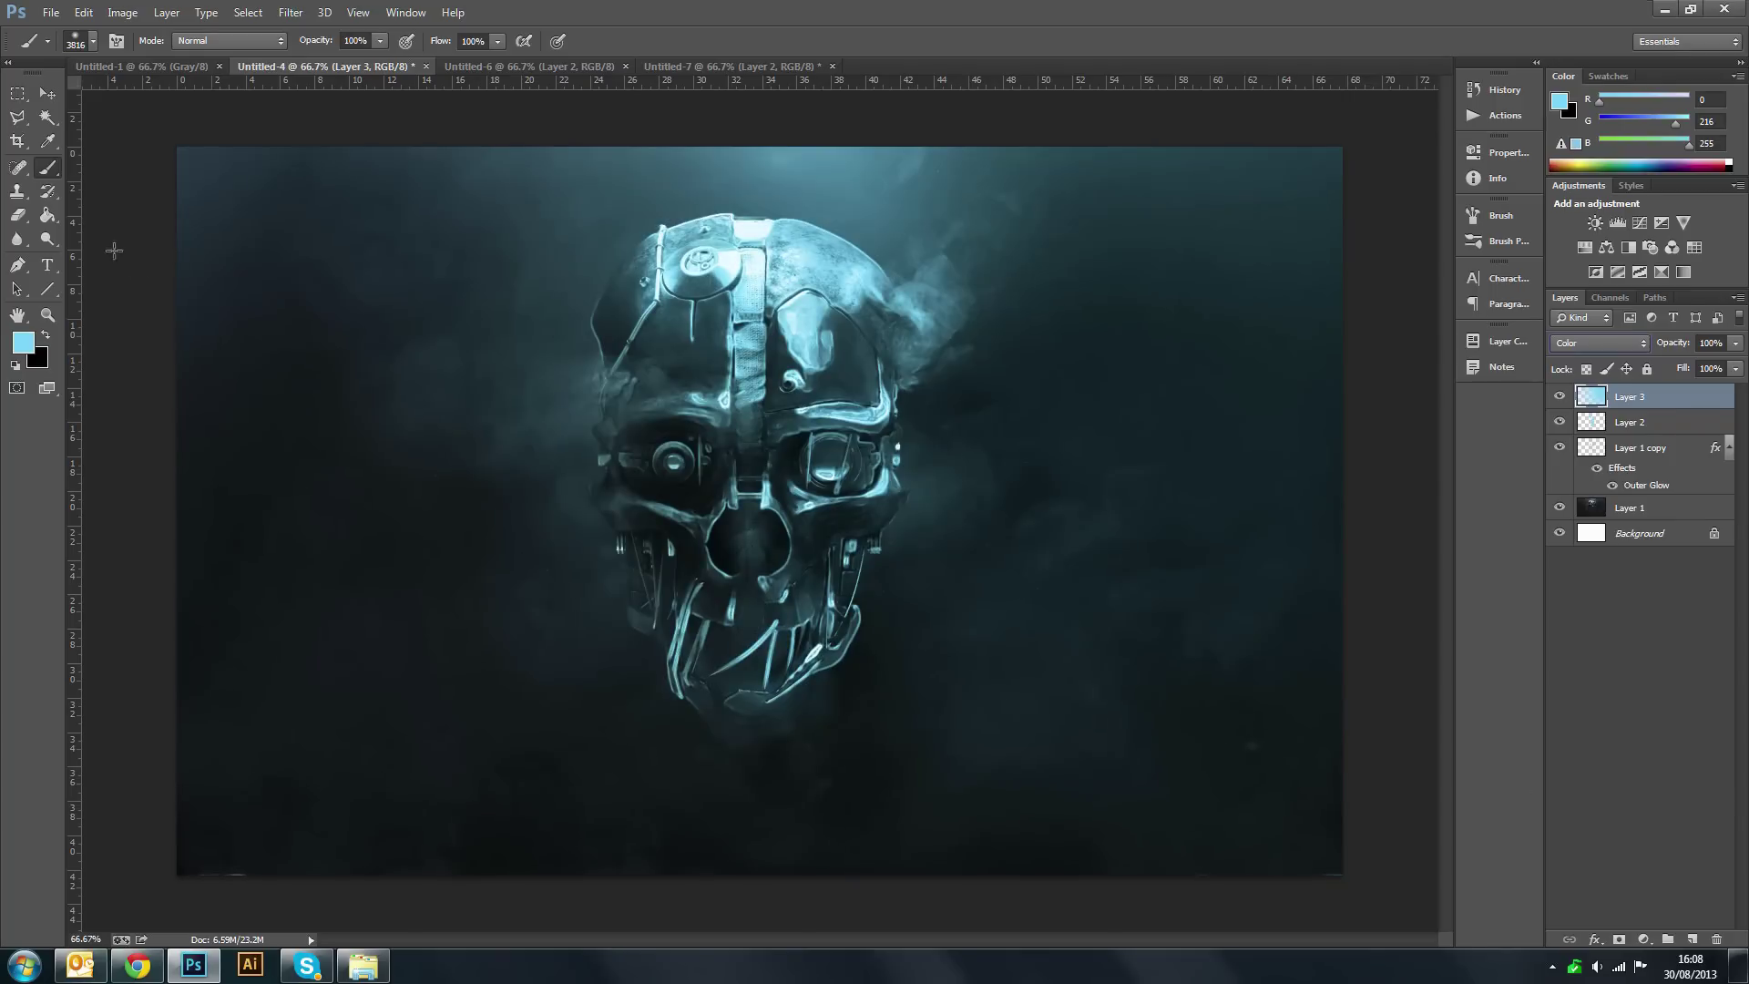
click(22, 217)
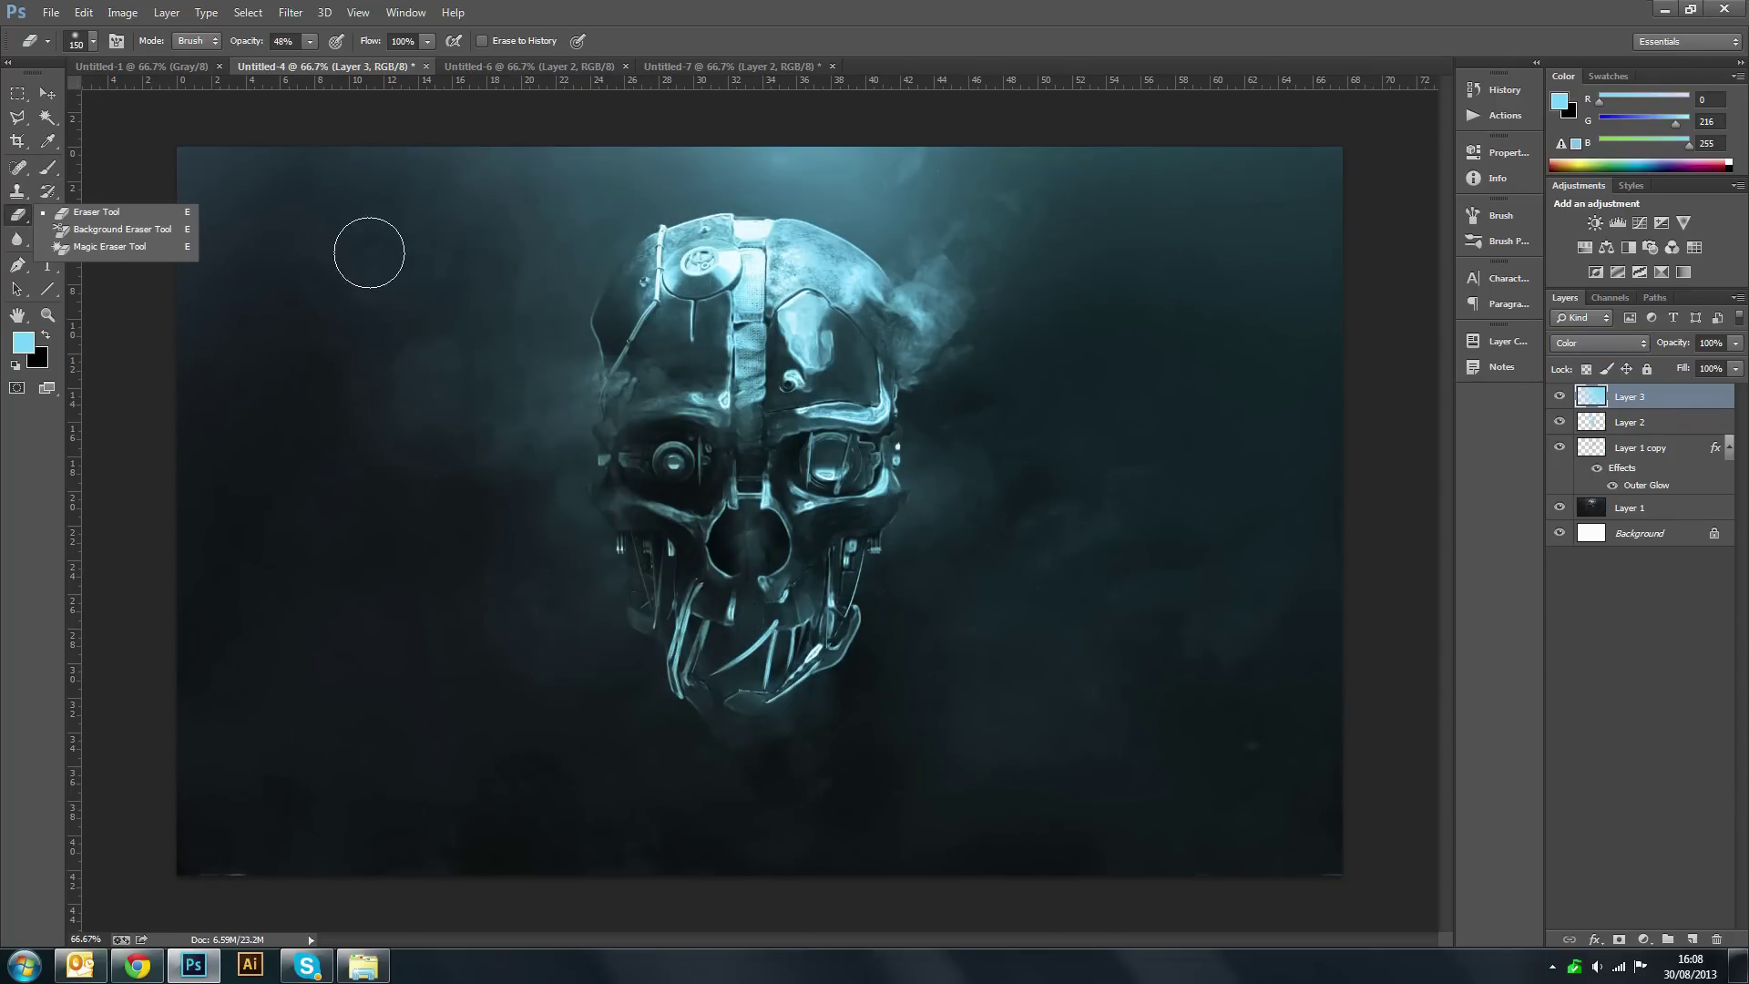
key(bracketright)
key(bracketright)
key(bracketright)
key(bracketright)
key(bracketright)
key(bracketright)
key(bracketright)
key(bracketright)
key(bracketright)
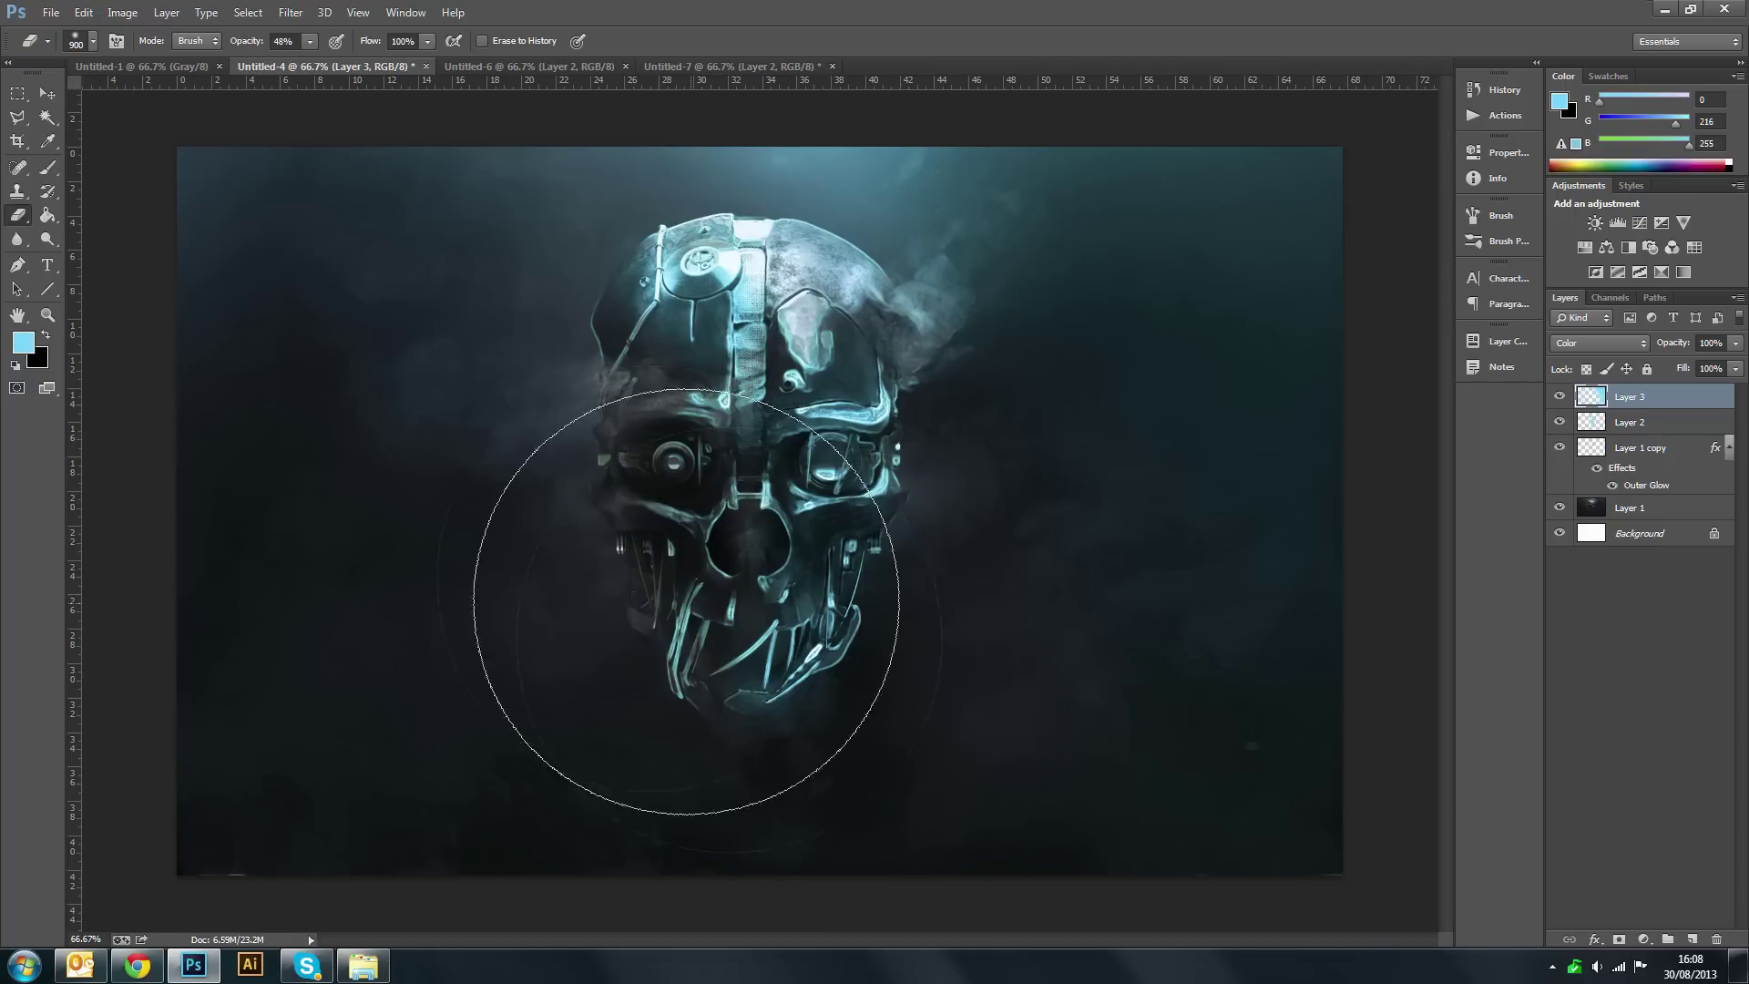
click(48, 168)
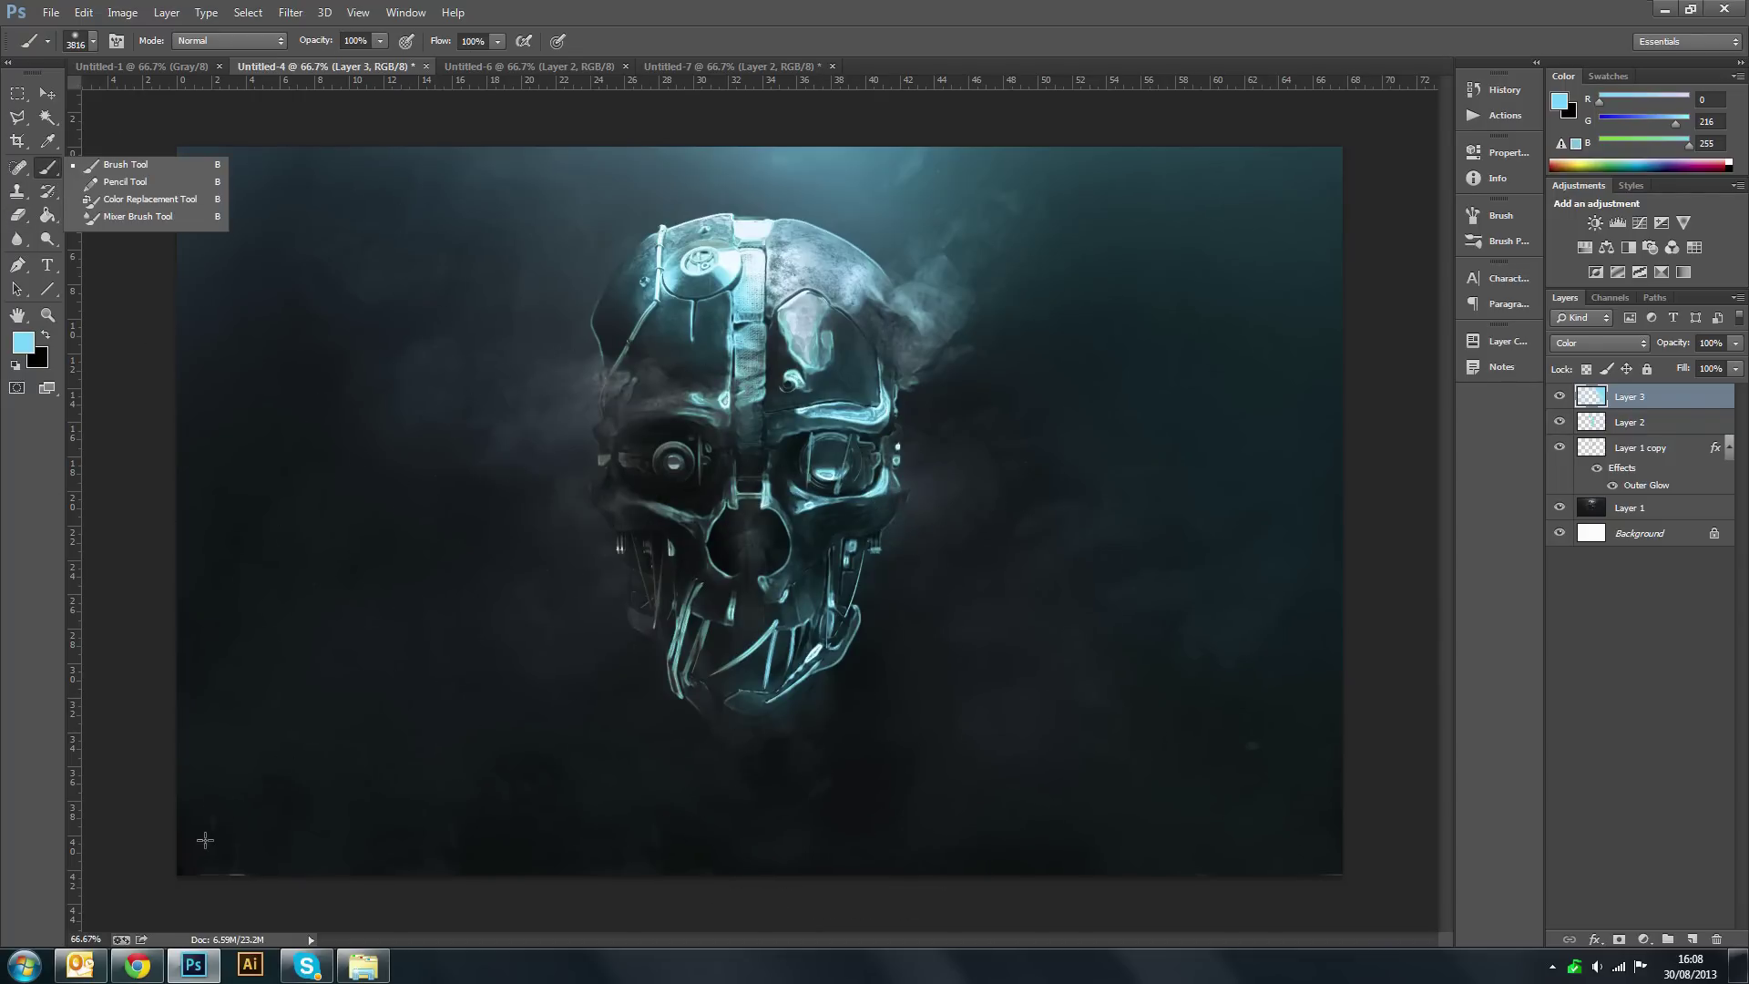
click(205, 840)
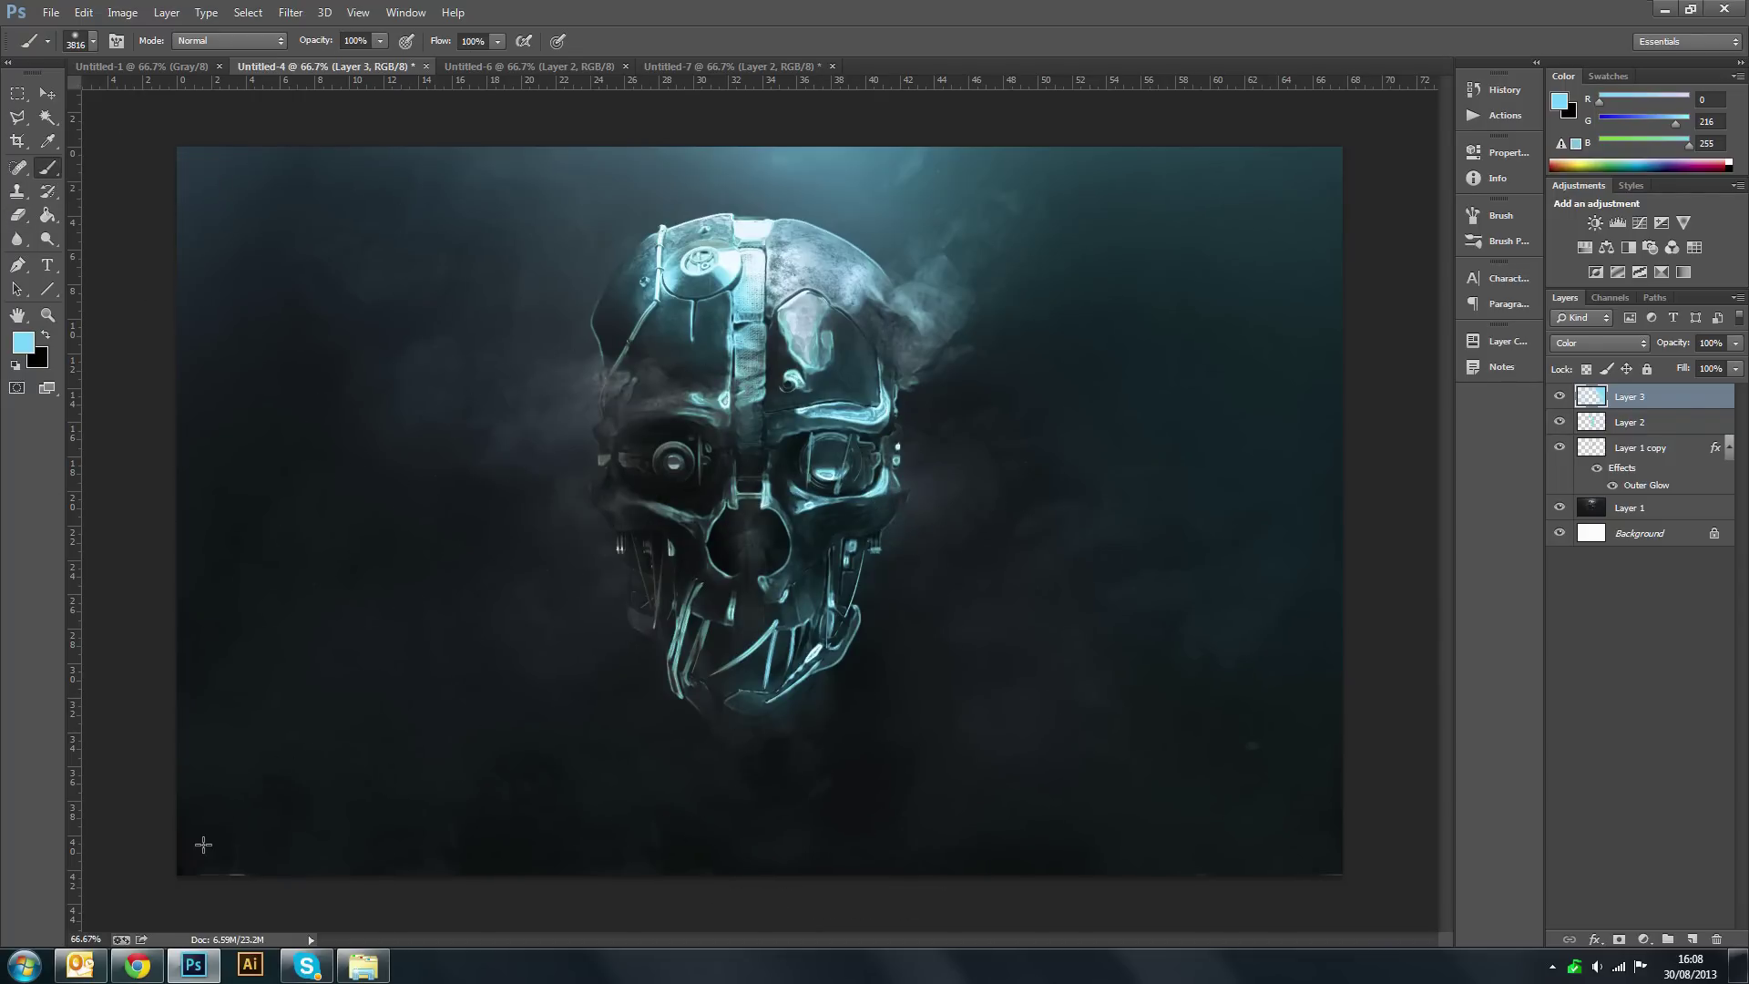
click(17, 215)
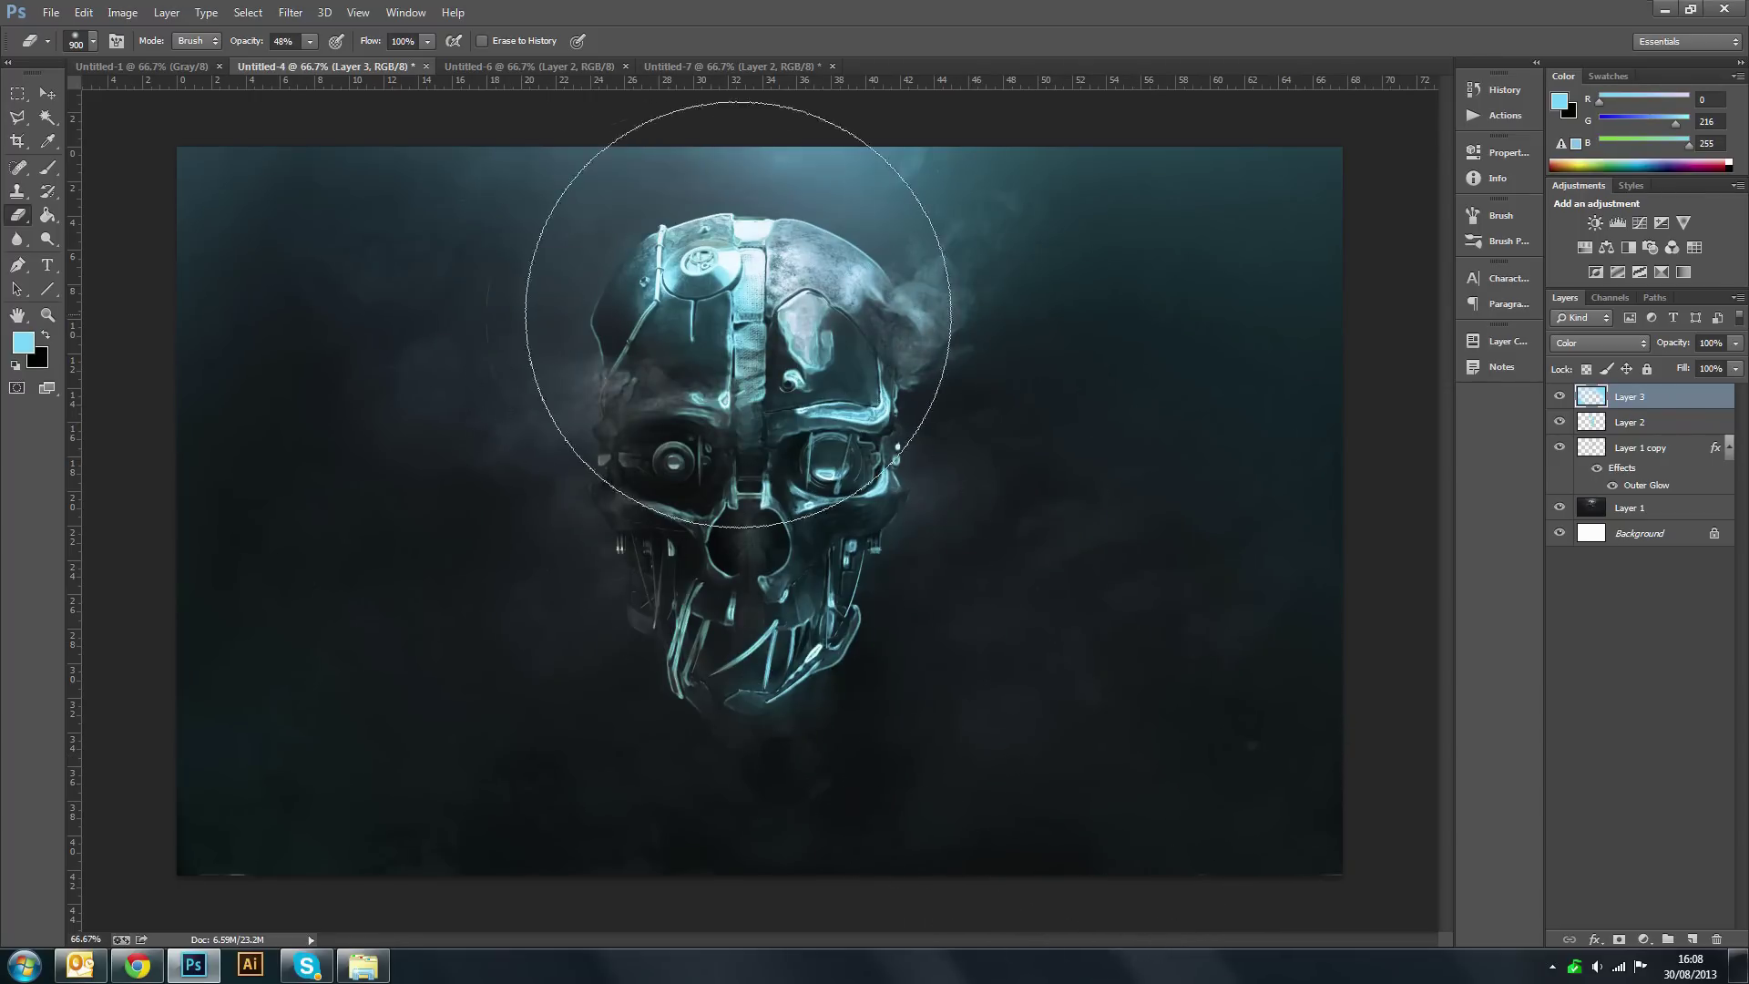
click(1661, 271)
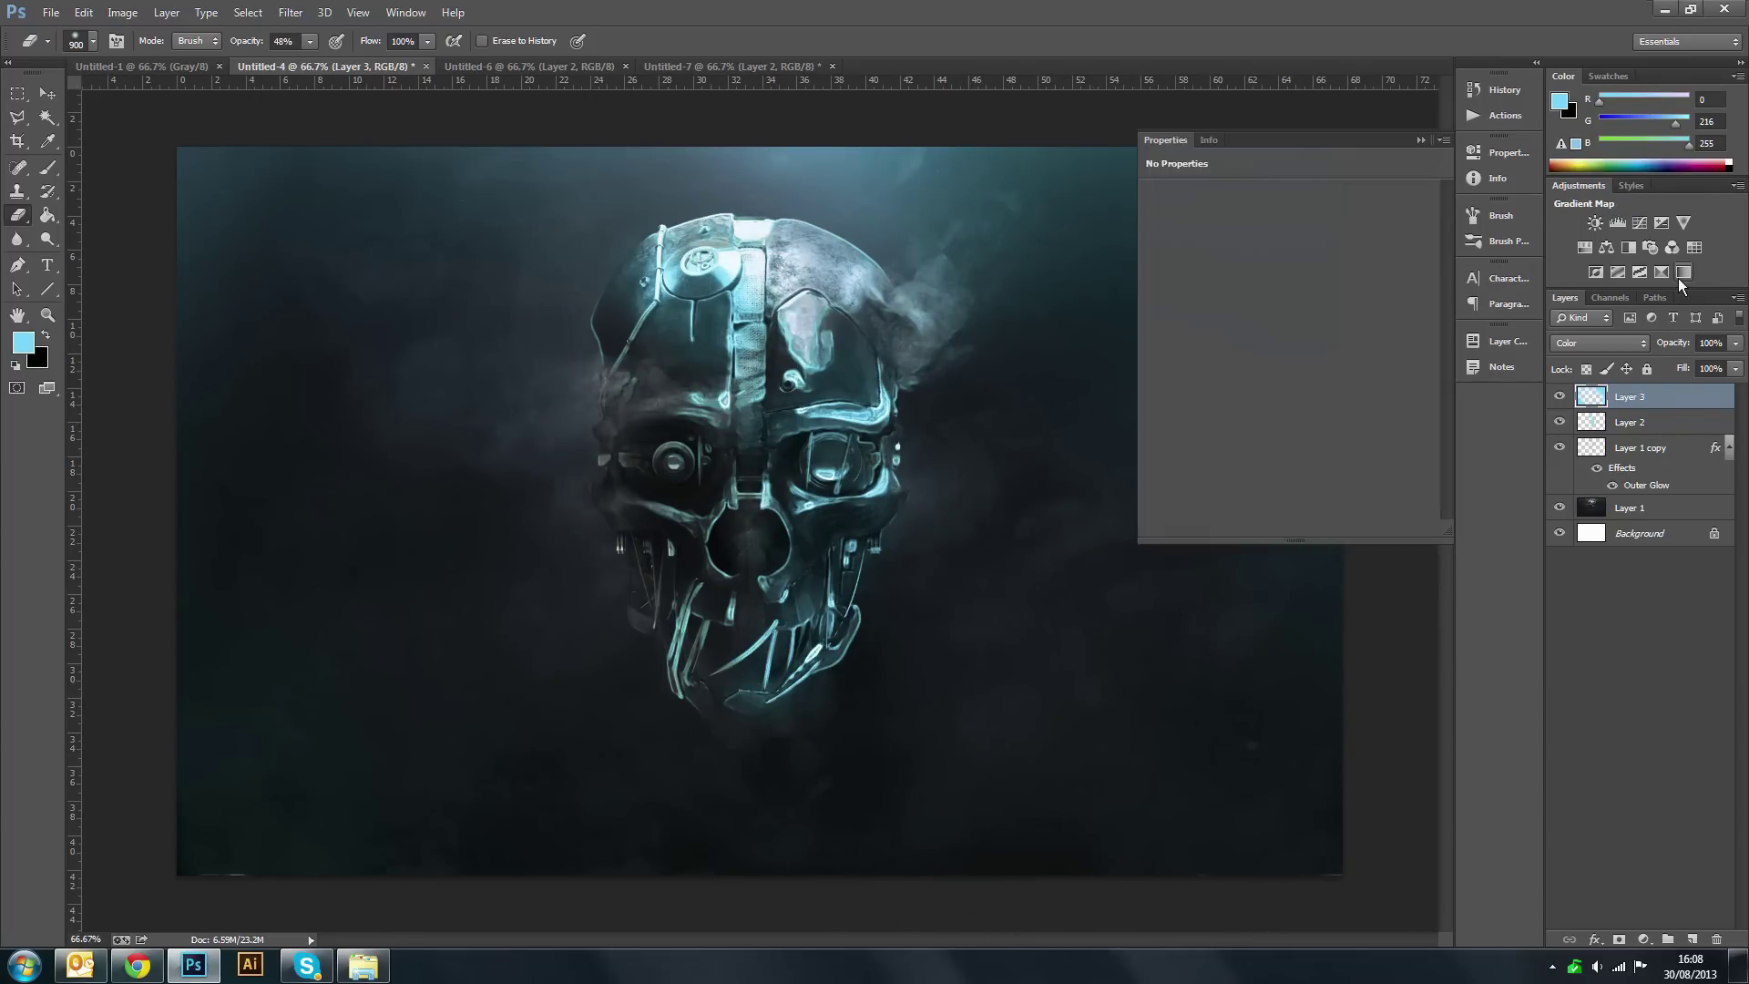
click(1424, 200)
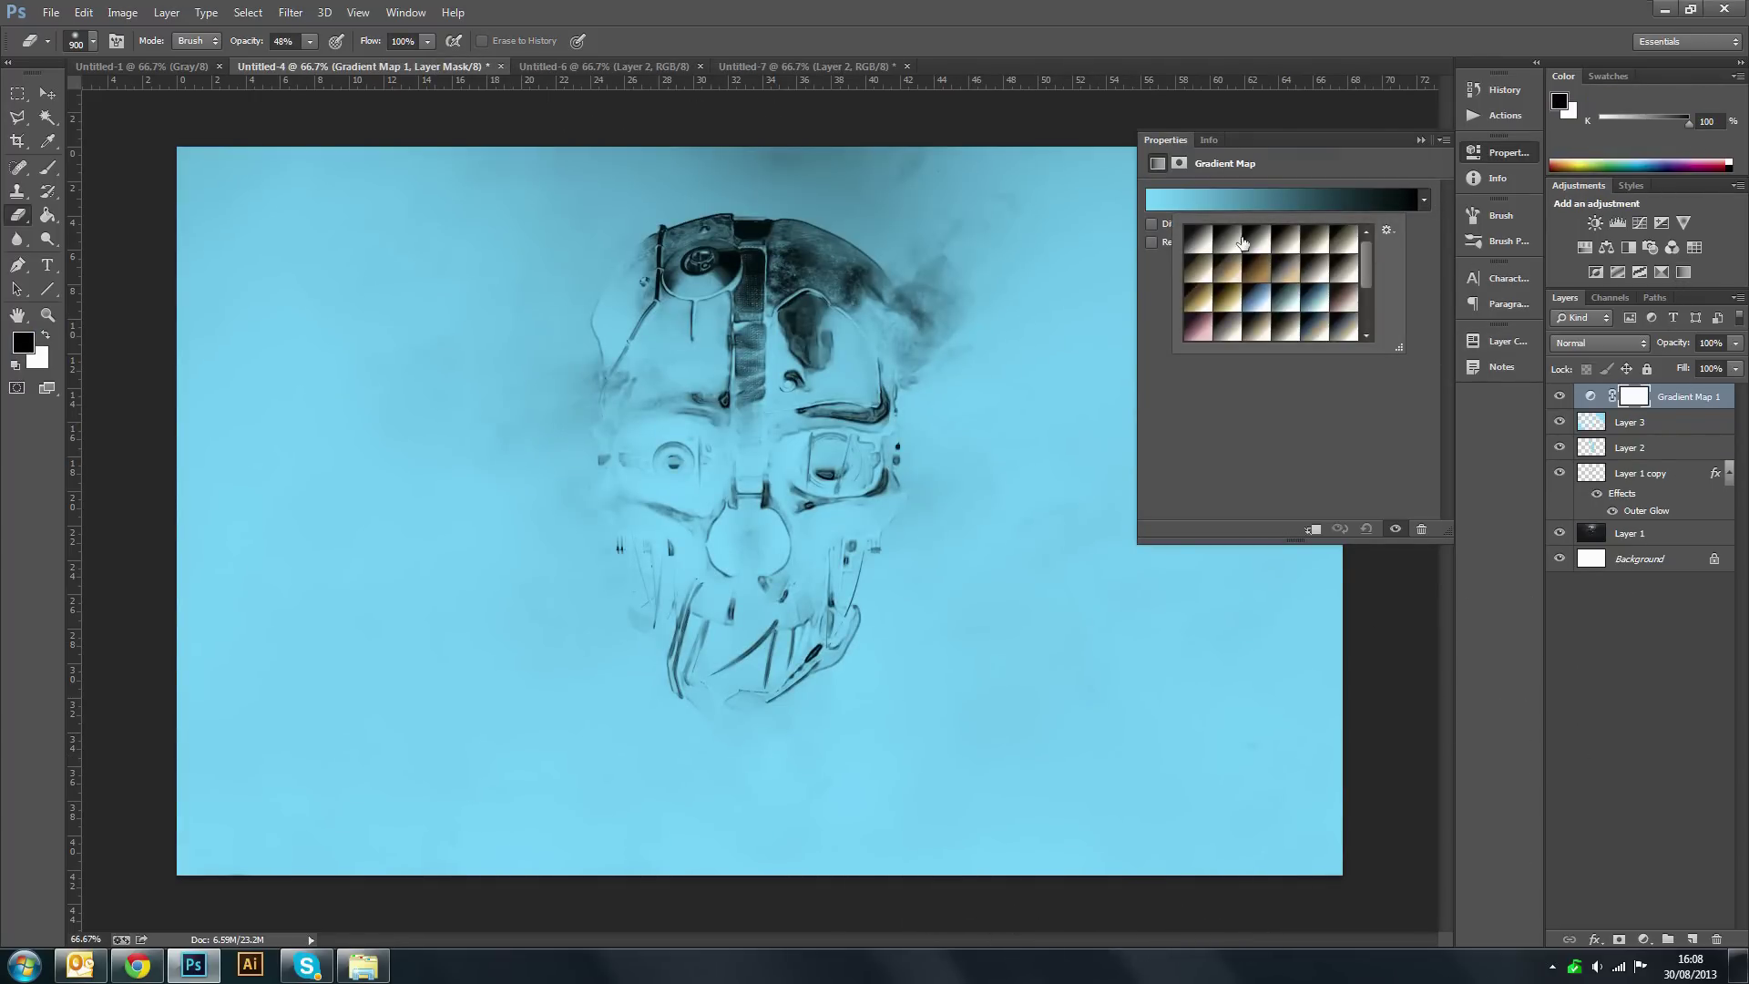
click(1242, 242)
click(1274, 242)
click(1244, 323)
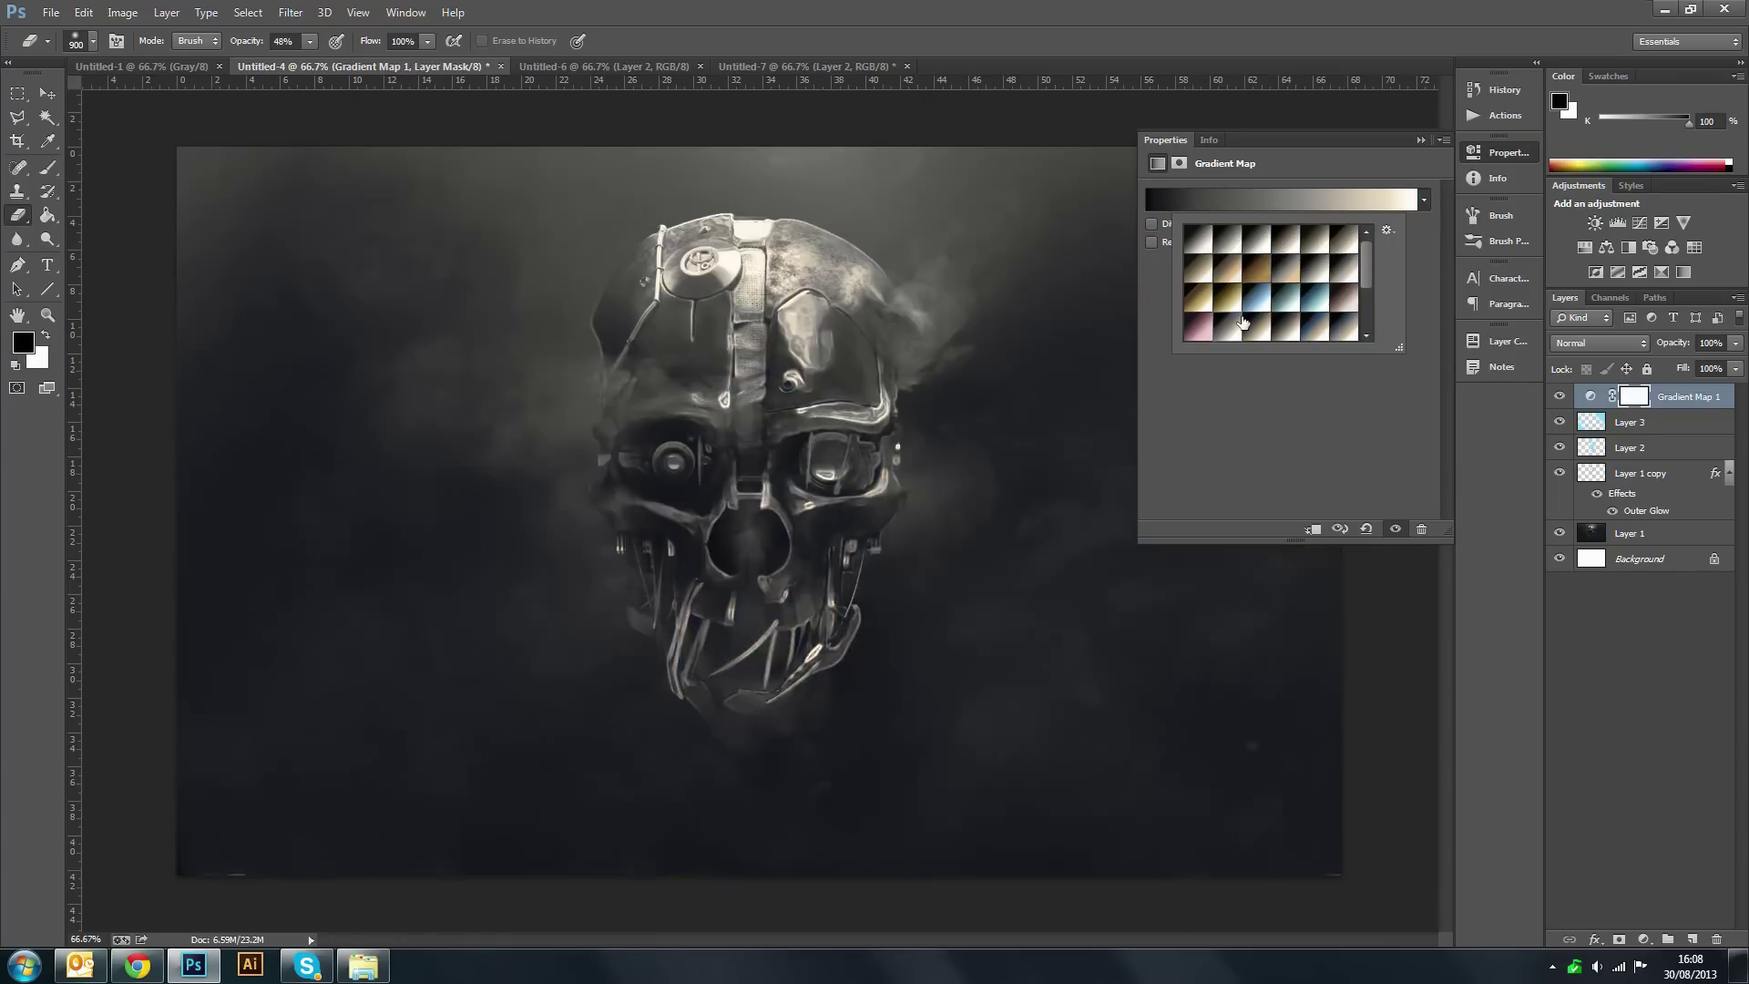
scroll(1240, 328, down, 1)
scroll(1233, 323, down, 1)
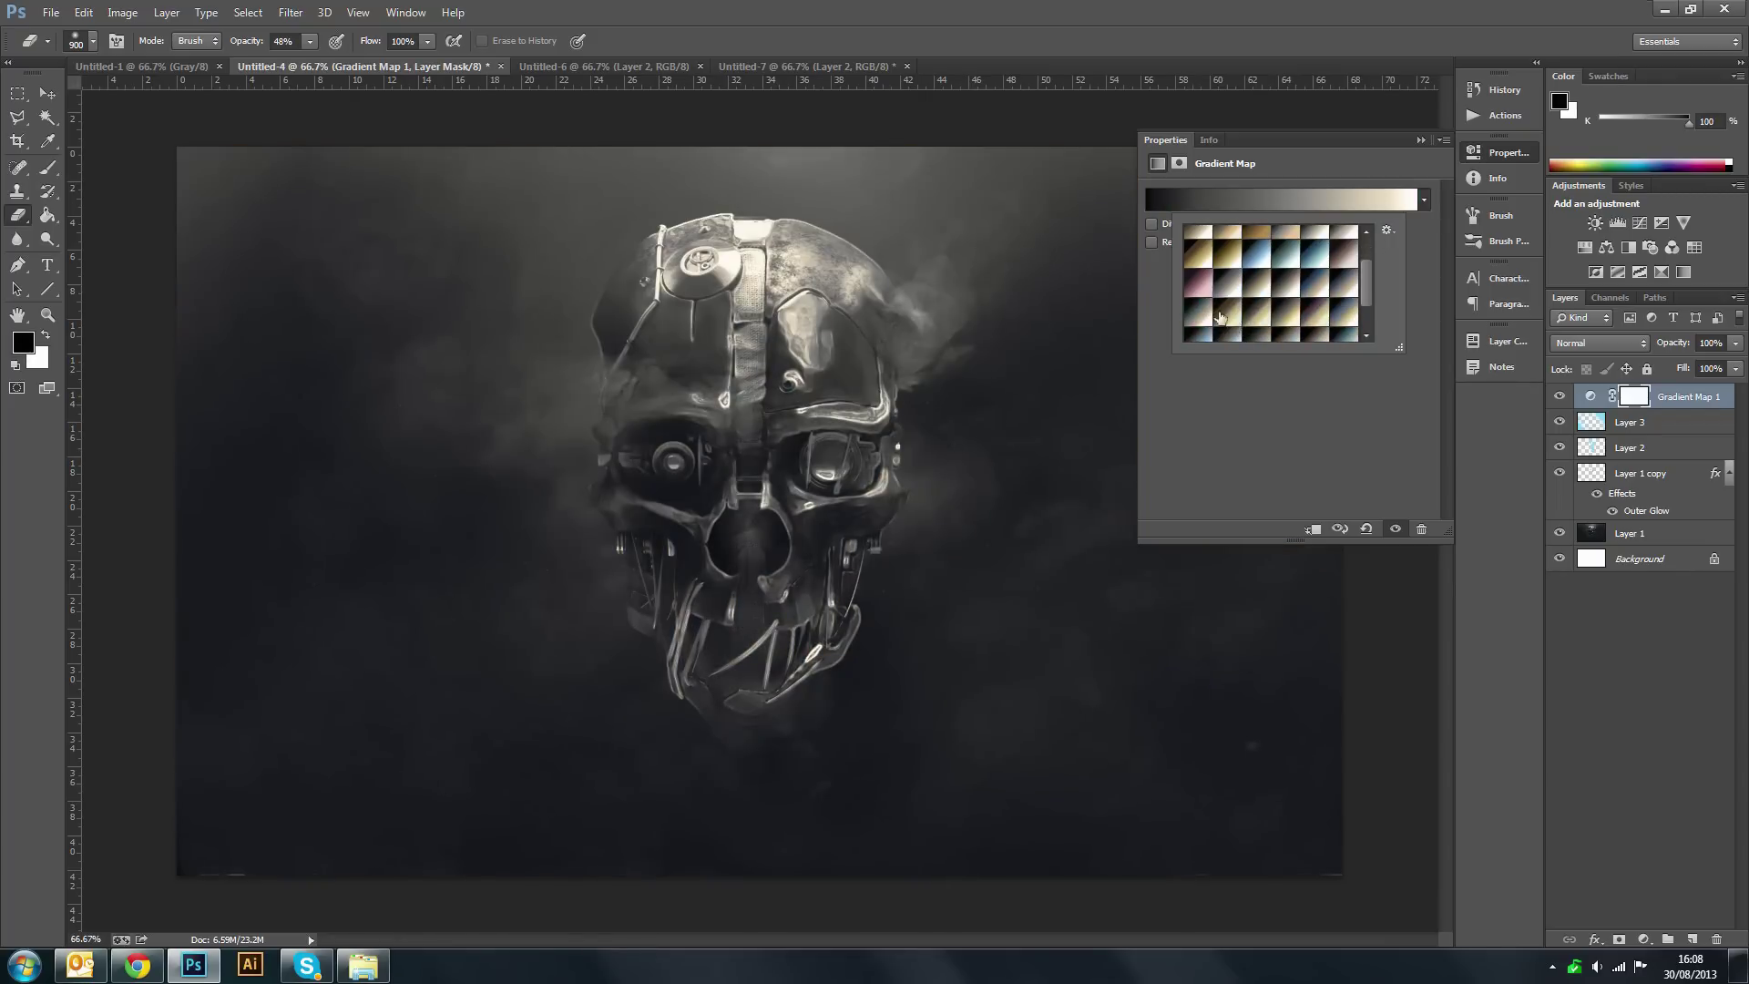
click(1238, 315)
click(1245, 310)
scroll(1247, 307, down, 1)
click(1253, 309)
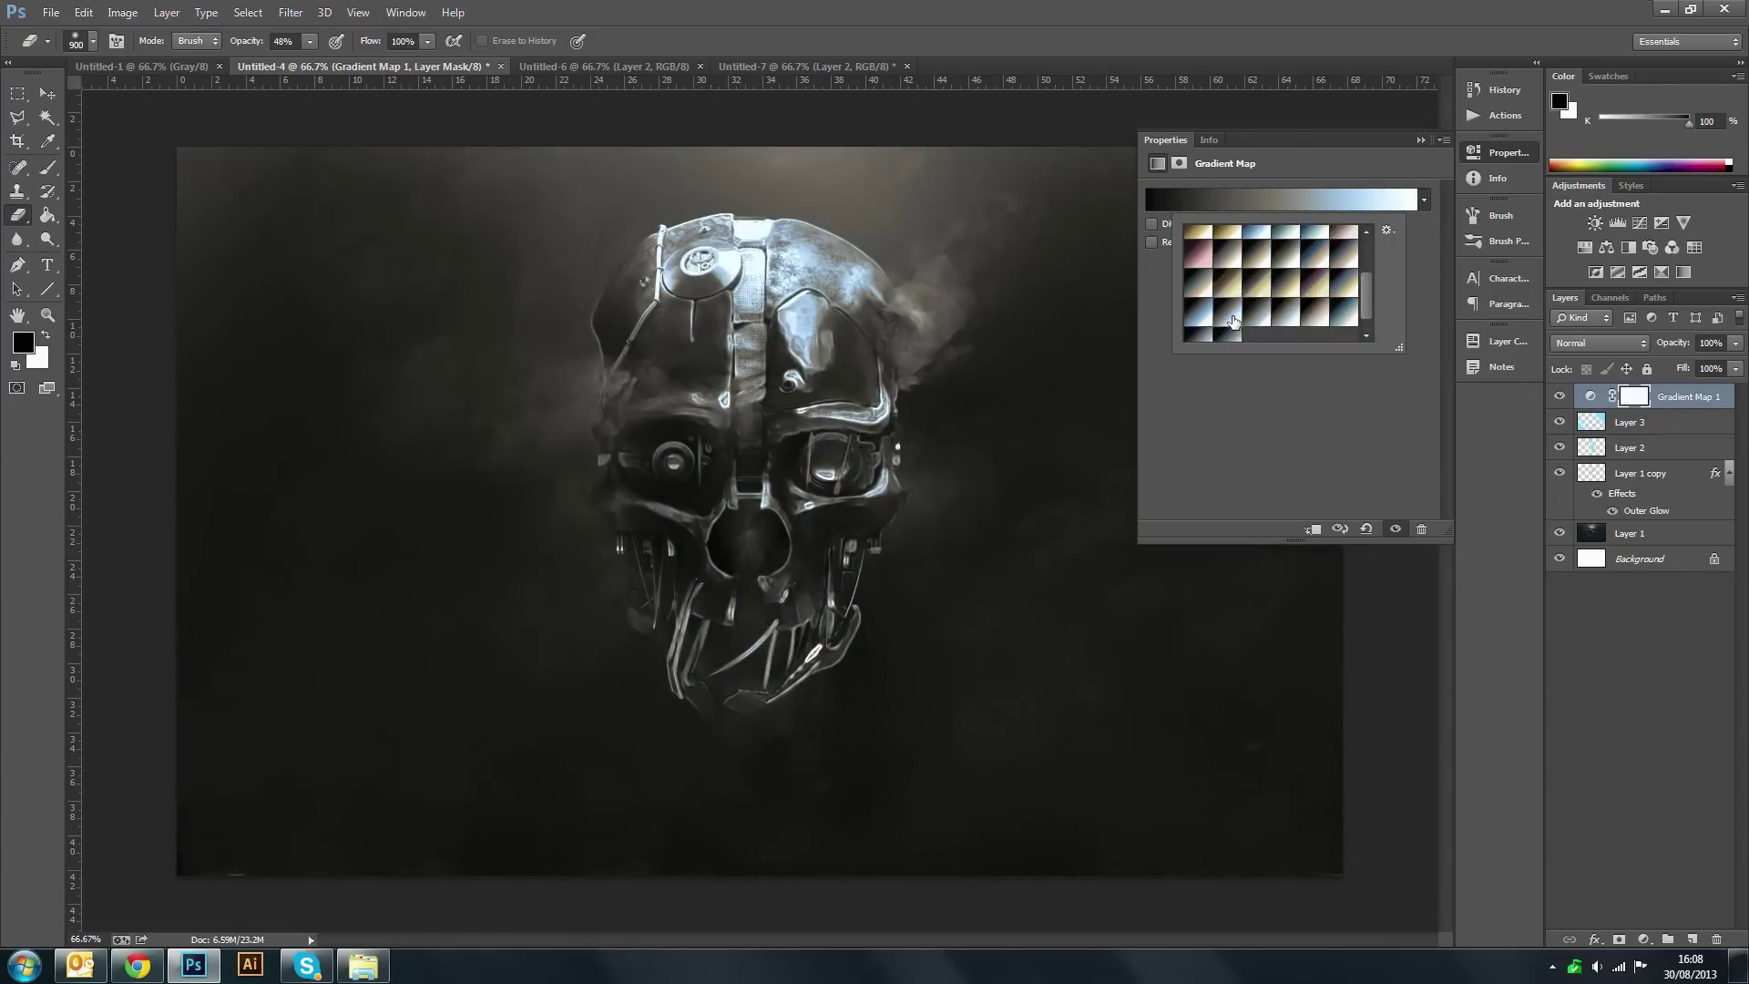
click(1419, 142)
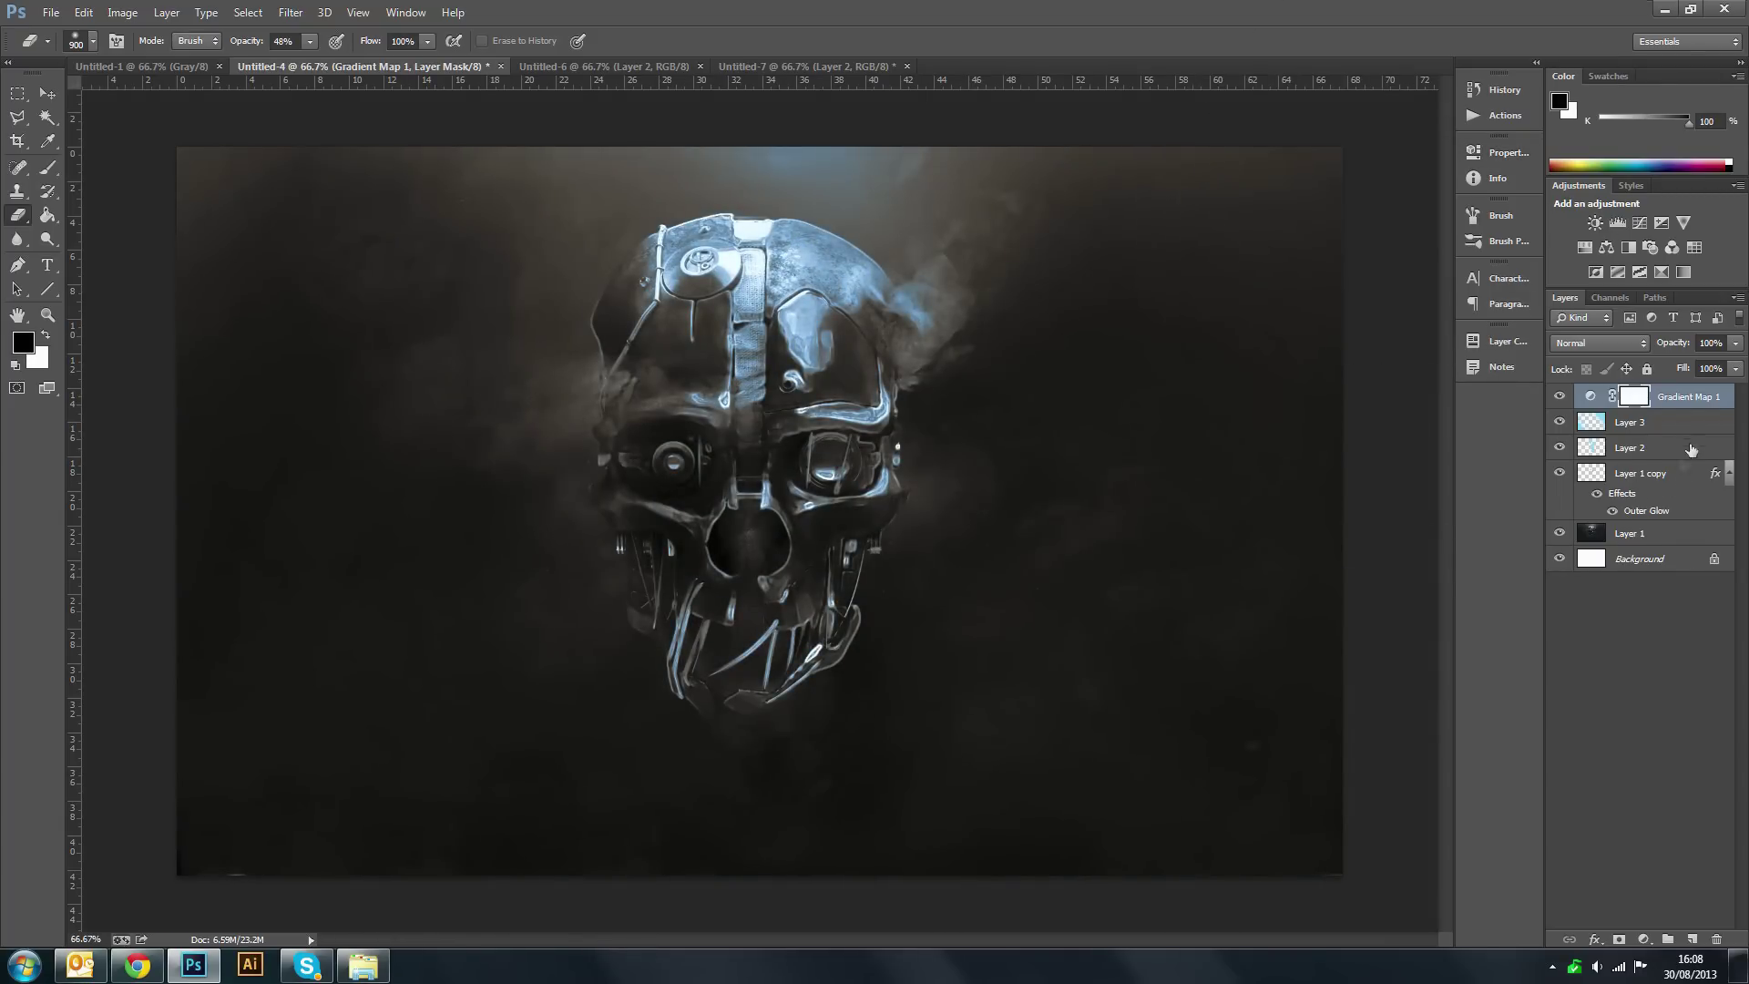
key(Delete)
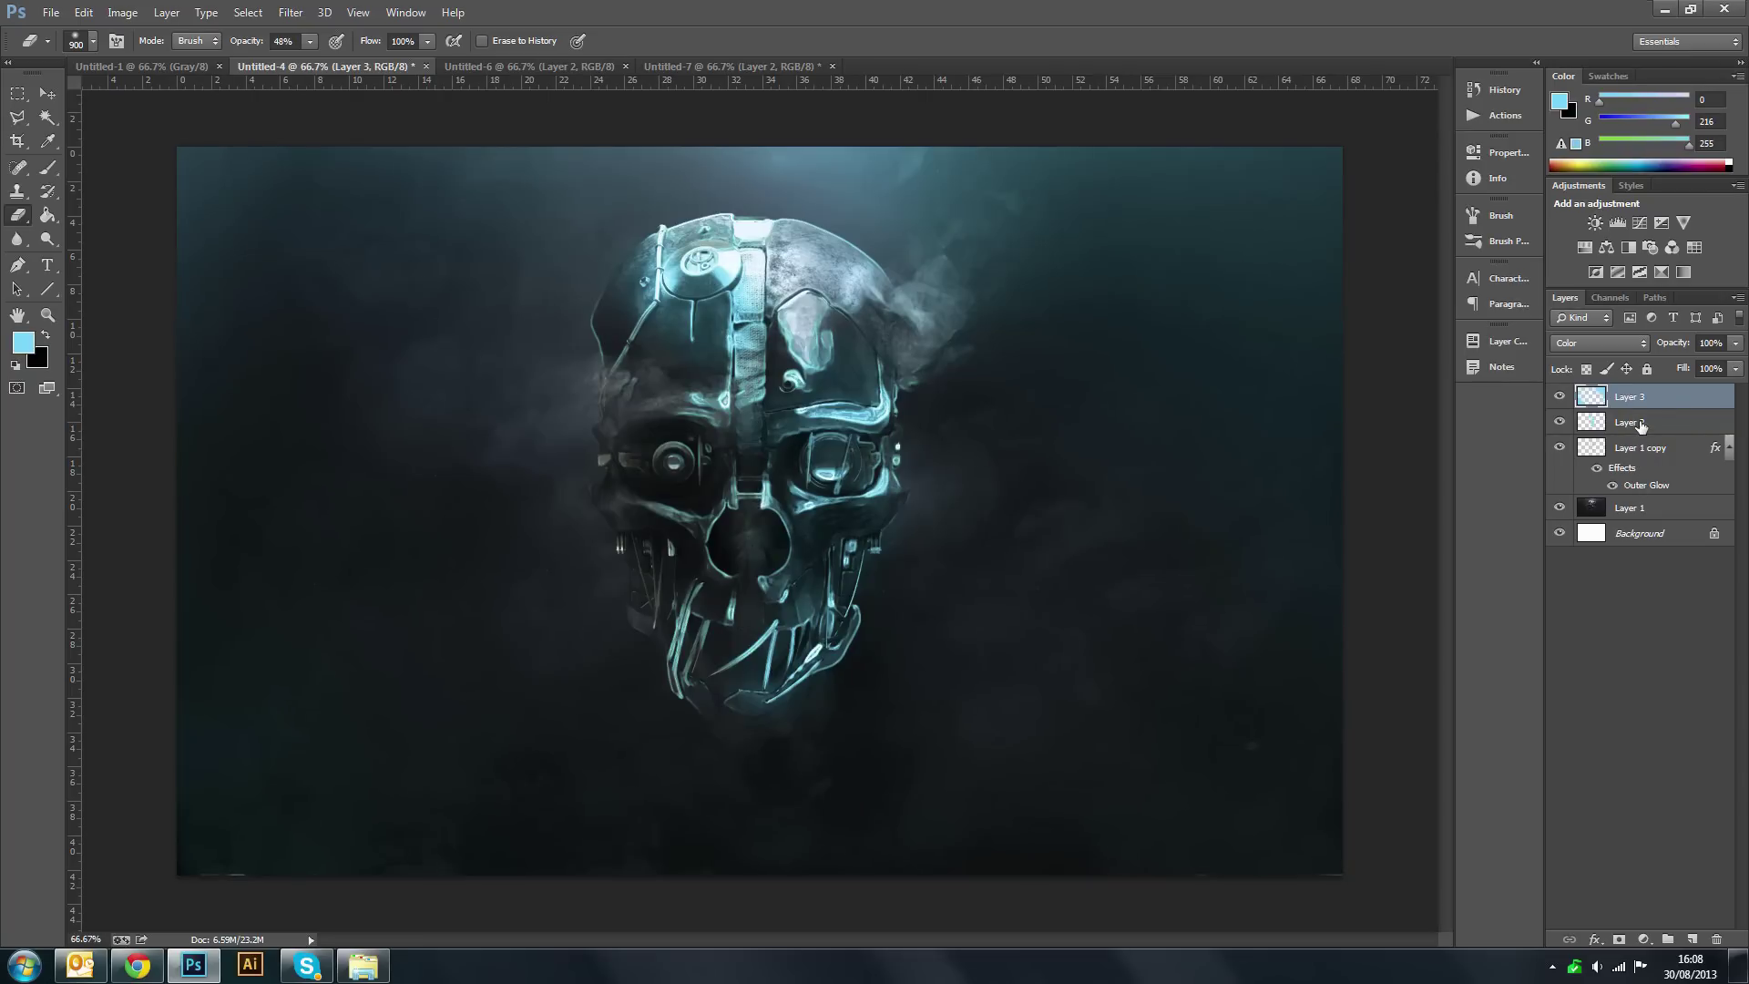
- On Layer 1 copy, erase the cyan glow inside the right eye socket with a 100 px eraser
scroll(914, 307, up, 1)
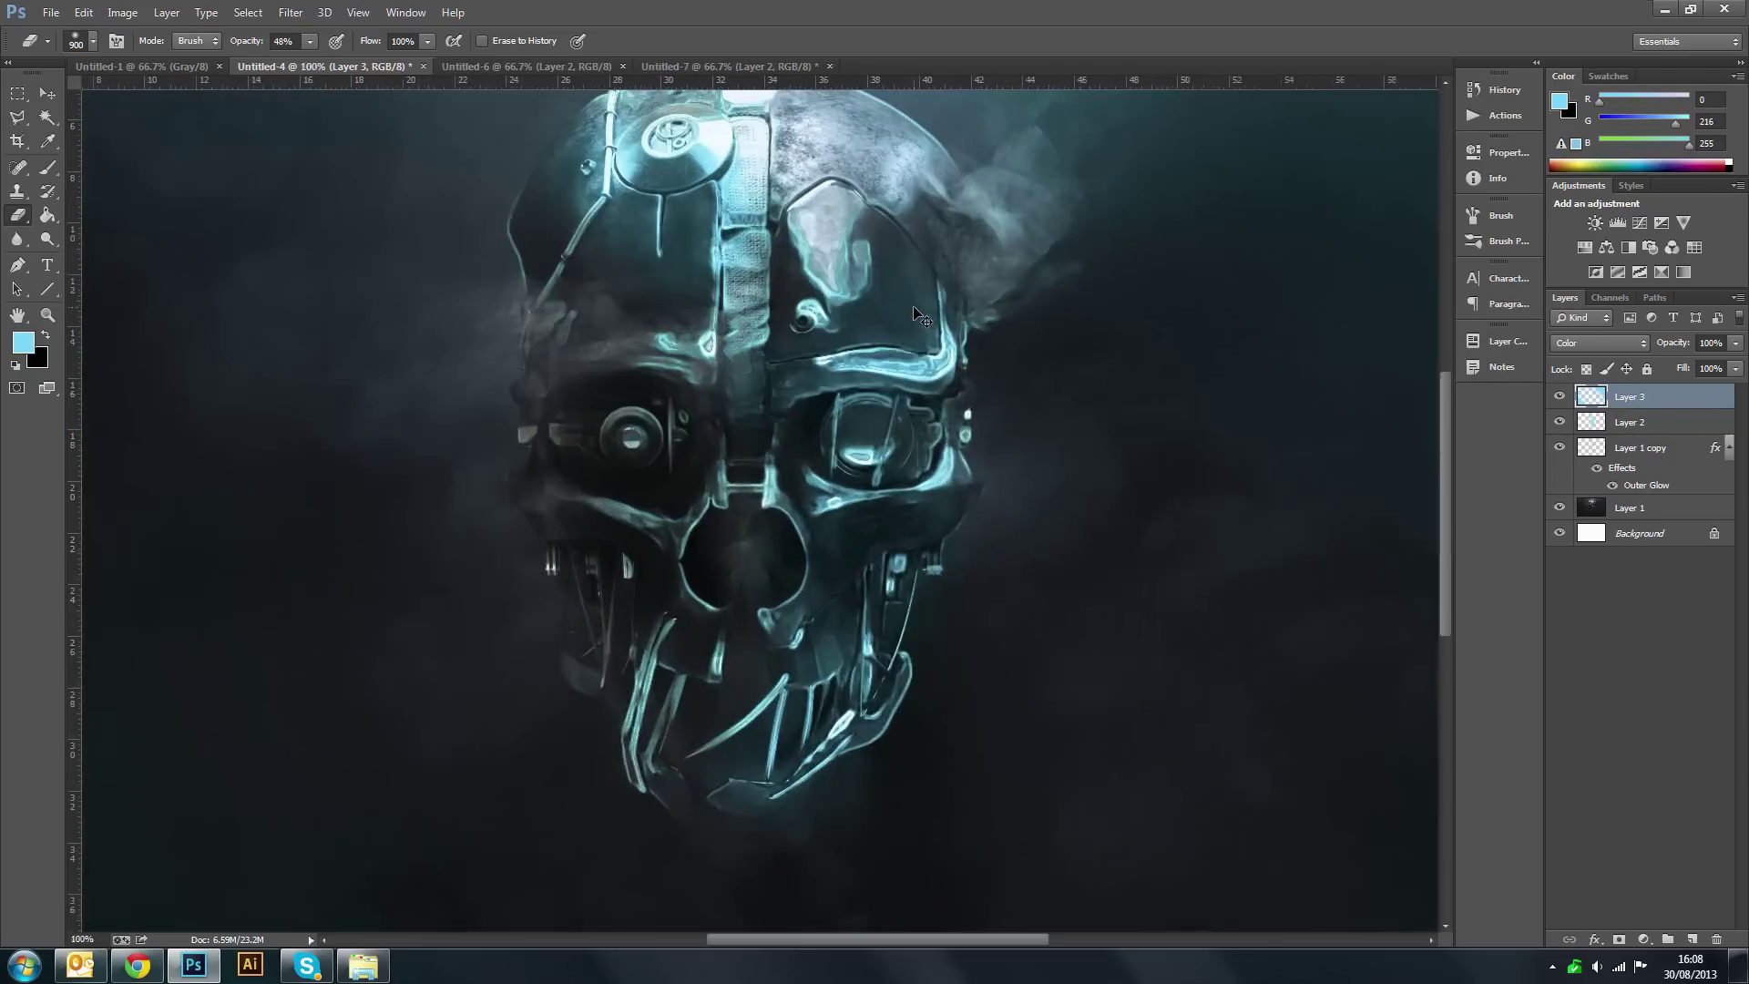
scroll(914, 310, up, 1)
scroll(914, 311, down, 1)
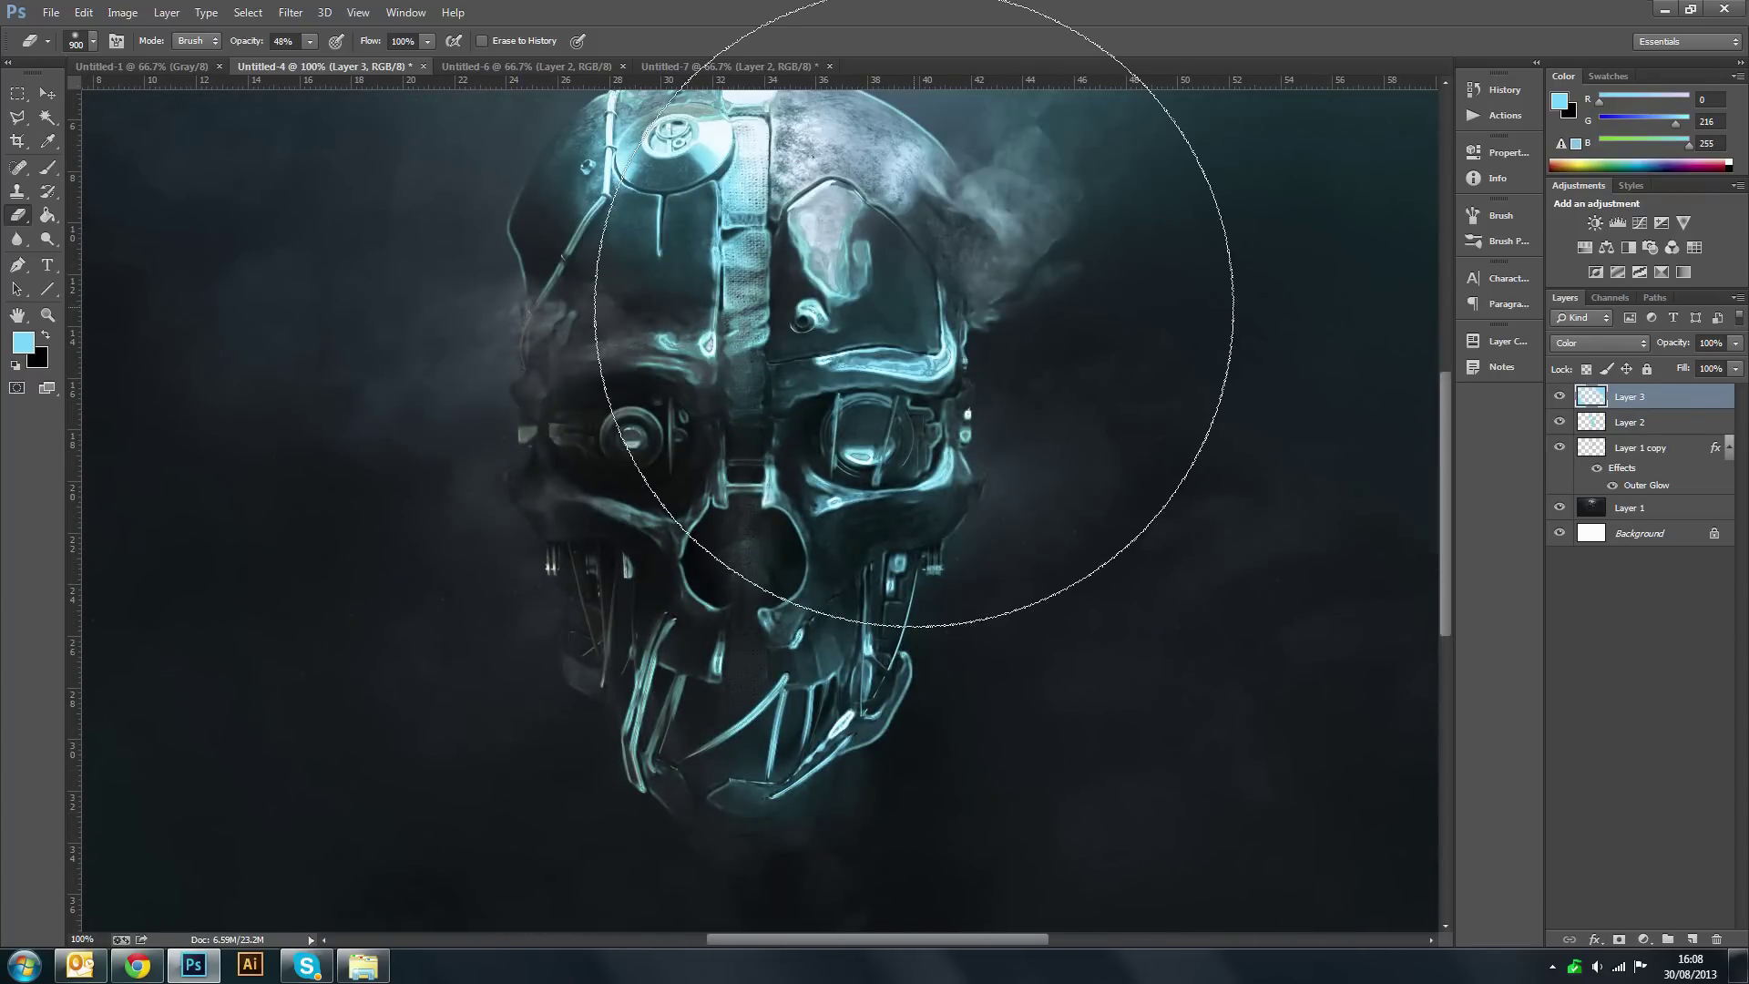
scroll(914, 307, down, 1)
scroll(913, 307, up, 1)
click(1640, 448)
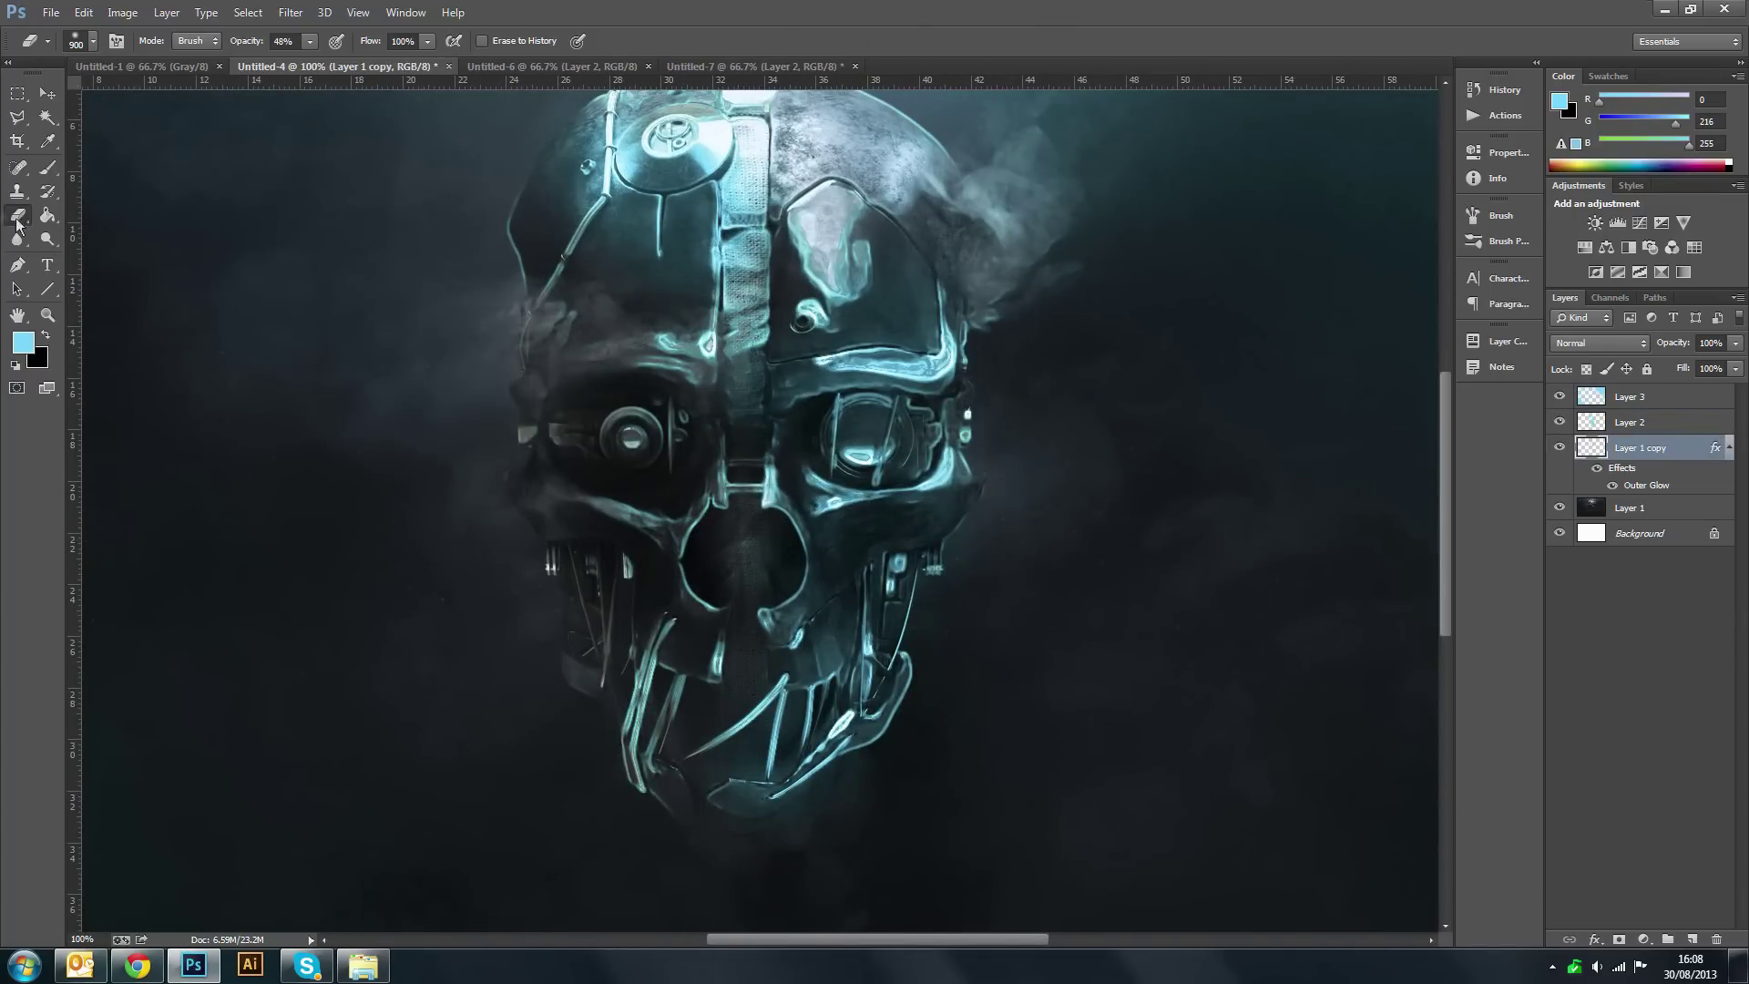
key(bracketleft)
key(bracketleft)
key(bracketleft)
key(bracketleft)
key(bracketleft)
key(bracketleft)
key(bracketleft)
key(bracketleft)
key(bracketleft)
key(bracketleft)
key(bracketleft)
key(bracketleft)
mouse_move(845, 449)
mouse_down()
mouse_move(829, 403)
mouse_move(850, 435)
mouse_move(974, 448)
mouse_move(967, 526)
mouse_move(996, 415)
mouse_move(993, 512)
mouse_move(961, 555)
mouse_move(990, 563)
mouse_move(1025, 644)
mouse_move(997, 565)
mouse_move(1004, 622)
mouse_move(992, 606)
mouse_move(977, 660)
mouse_move(948, 608)
mouse_up()
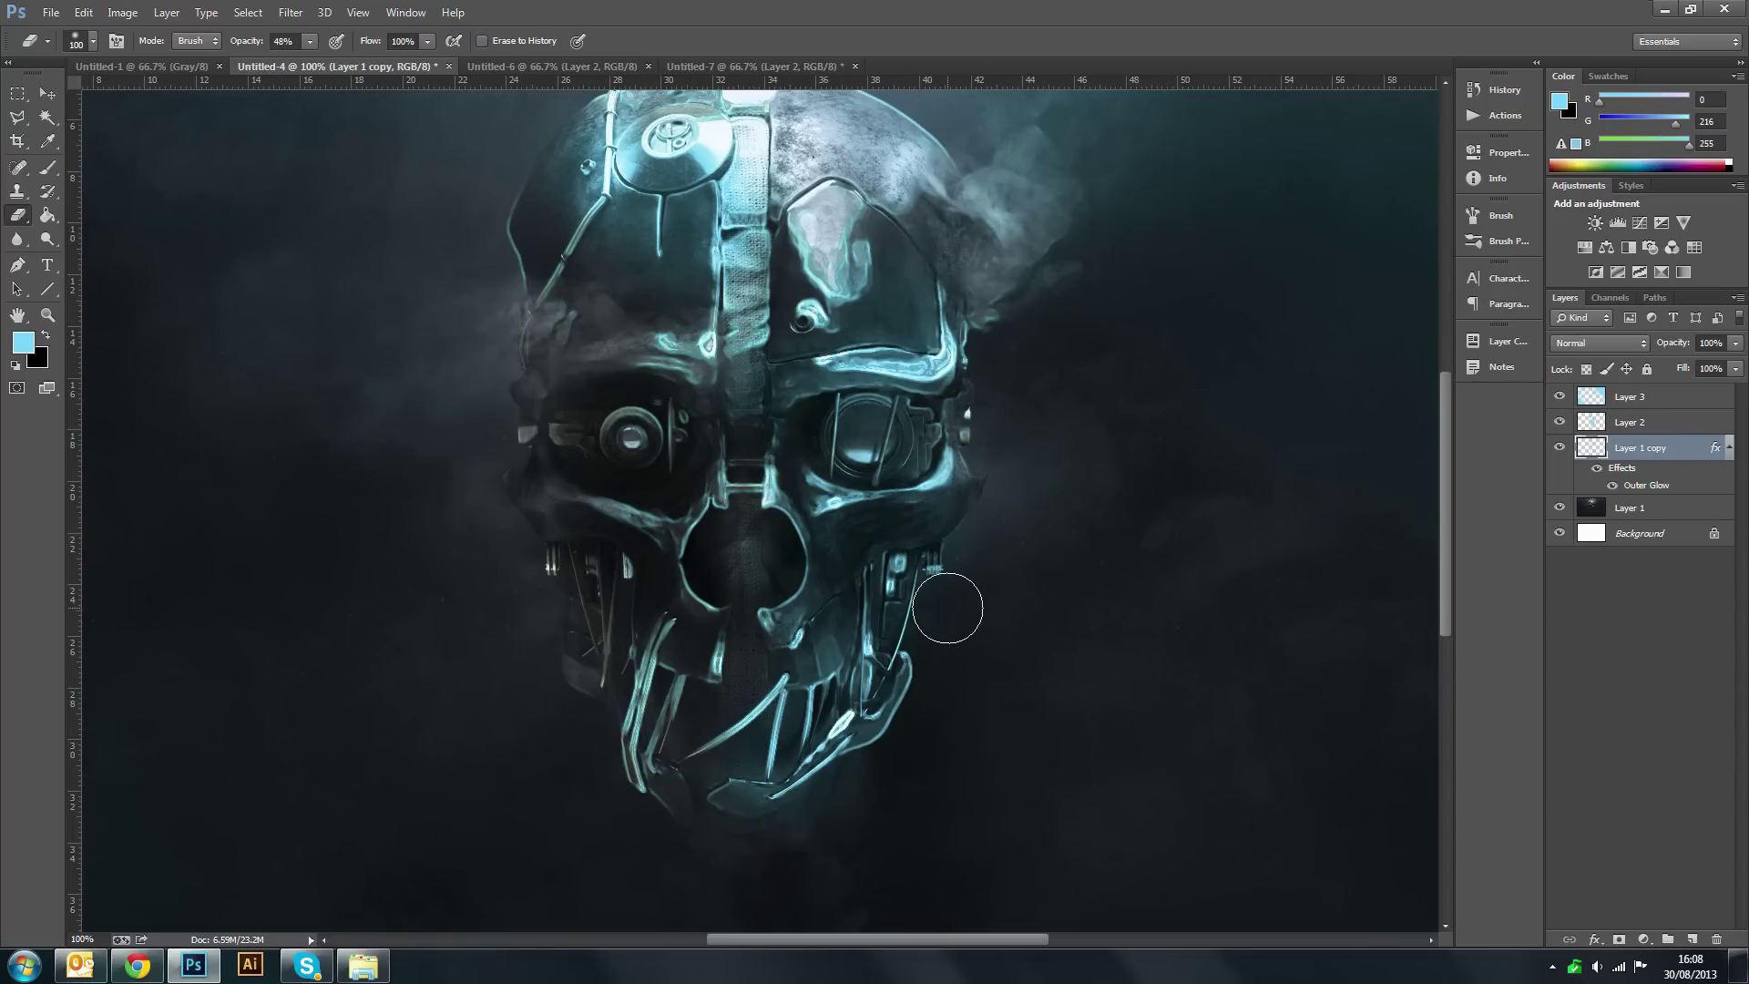
- Zoom out and erase the cyan edge glow over the right eye and cheek
key(ctrl+minus)
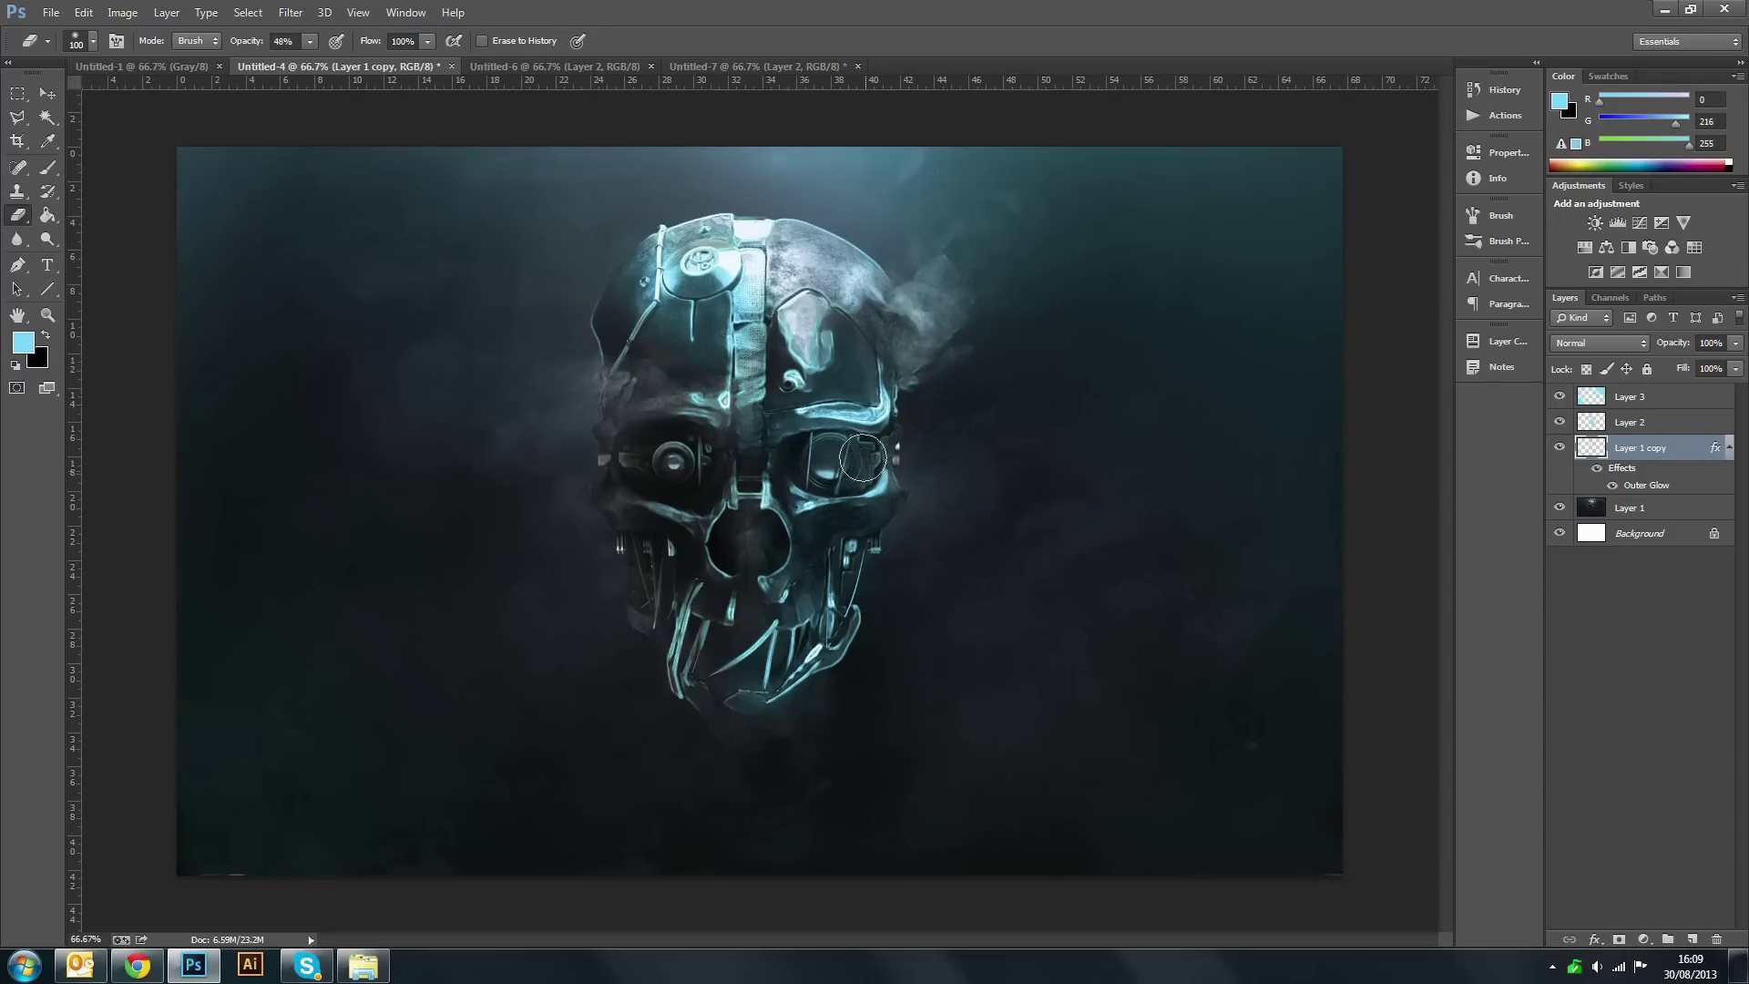
drag(863, 456, 867, 510)
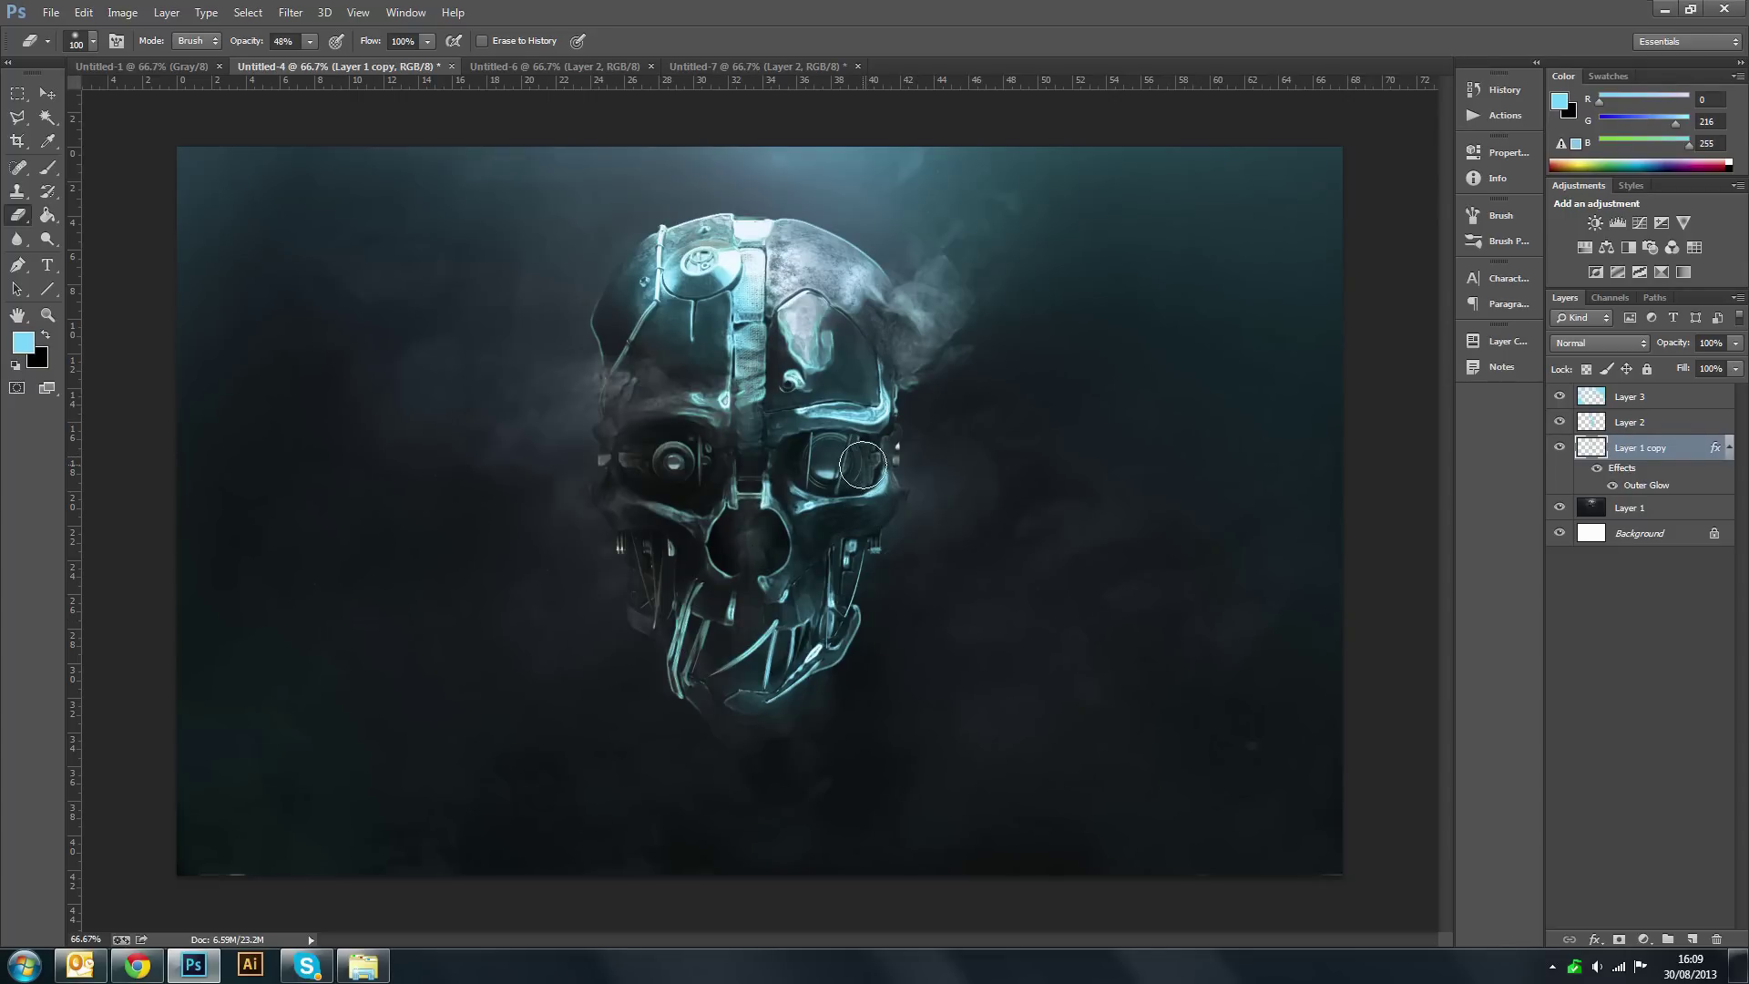